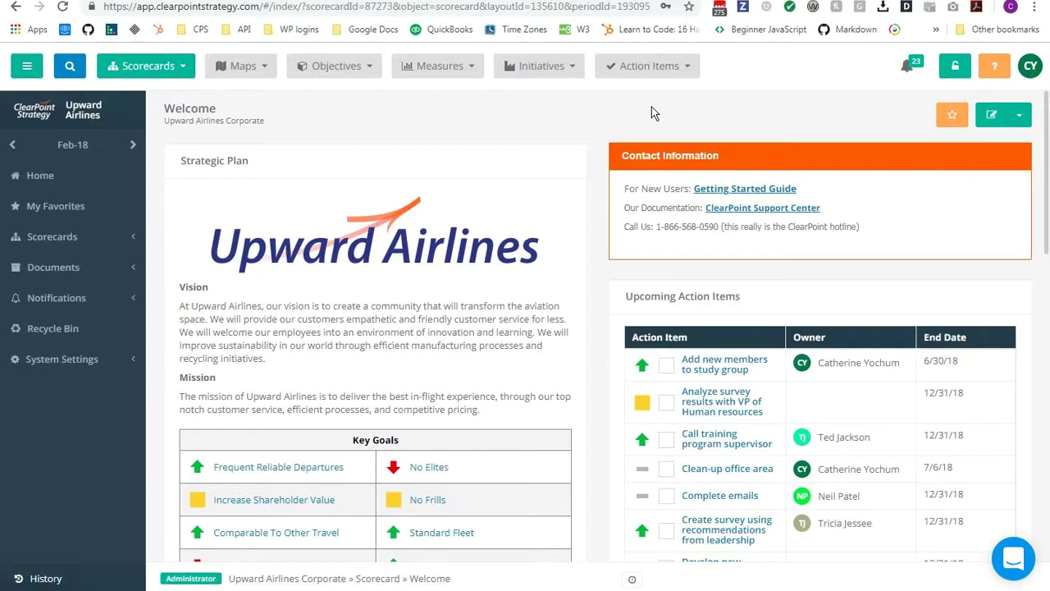
- Open the Snapshots settings within the system's admin options
left_click(77, 365)
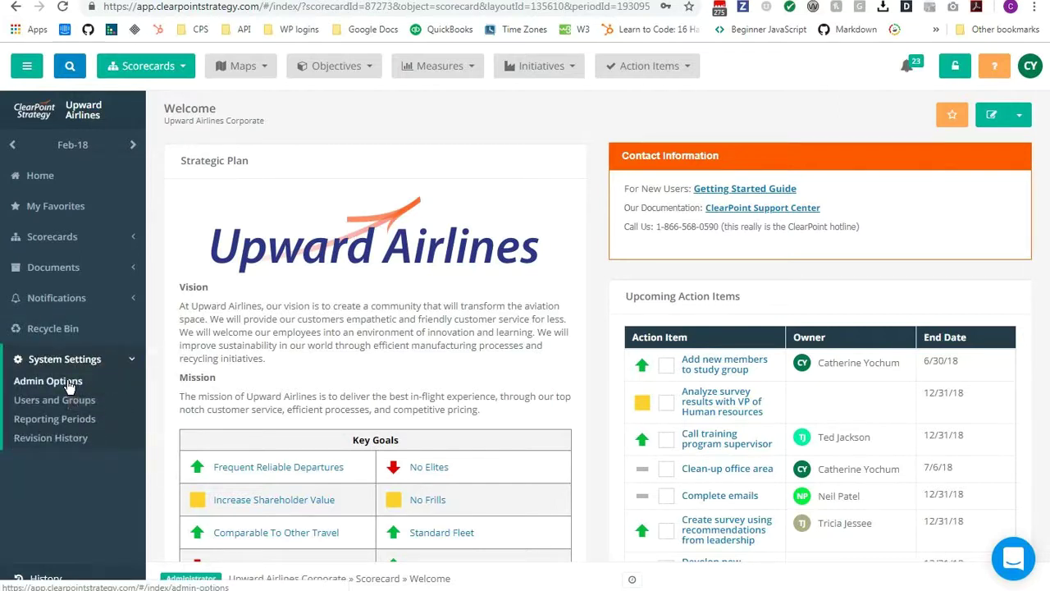
left_click(68, 383)
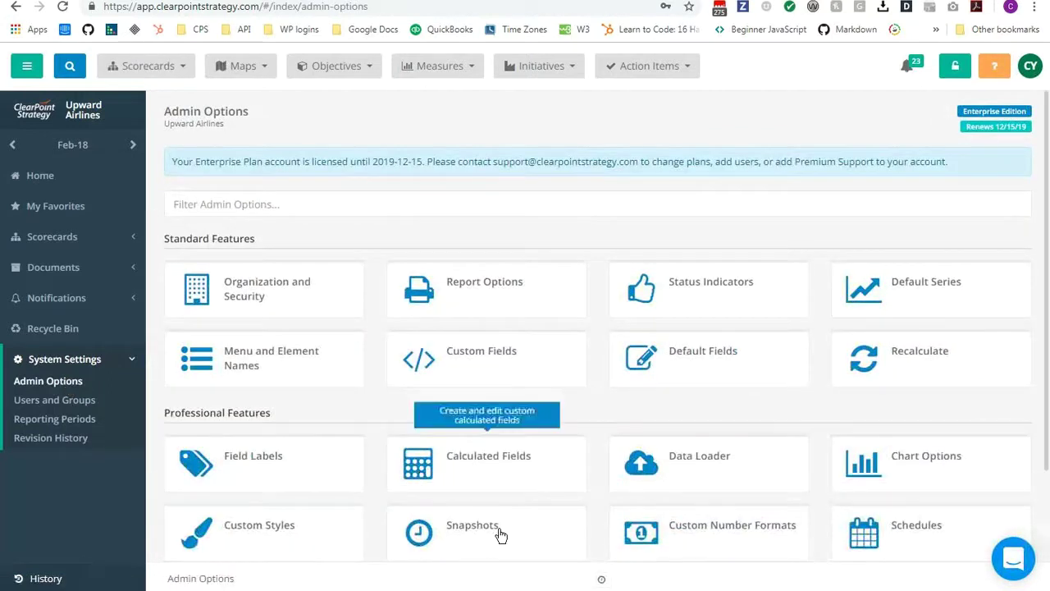
left_click(506, 543)
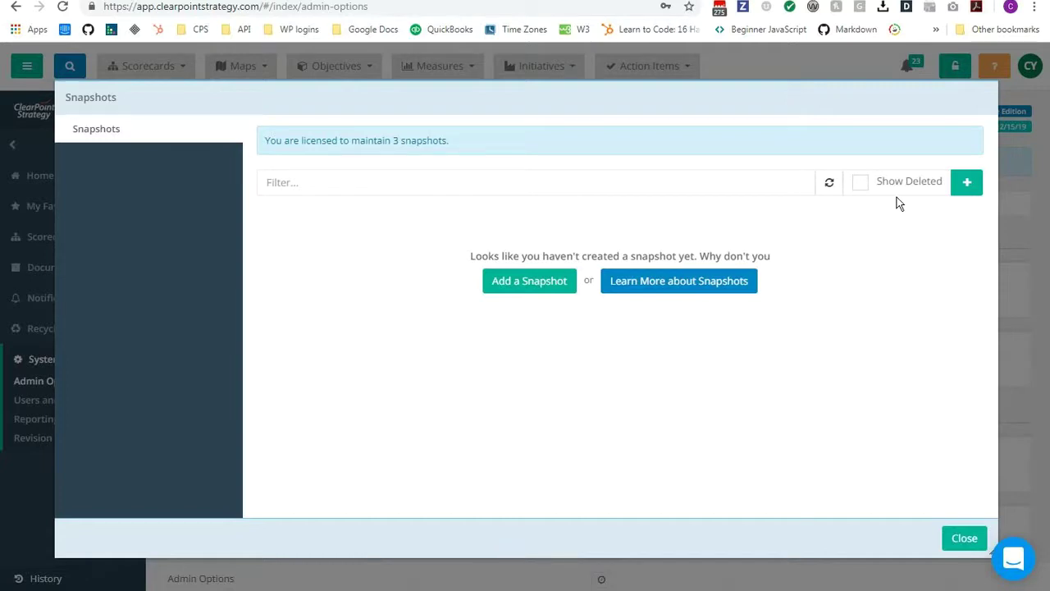
- Create a snapshot named "Snapshot - 01/31/19", save it and close the Snapshots window
left_click(967, 187)
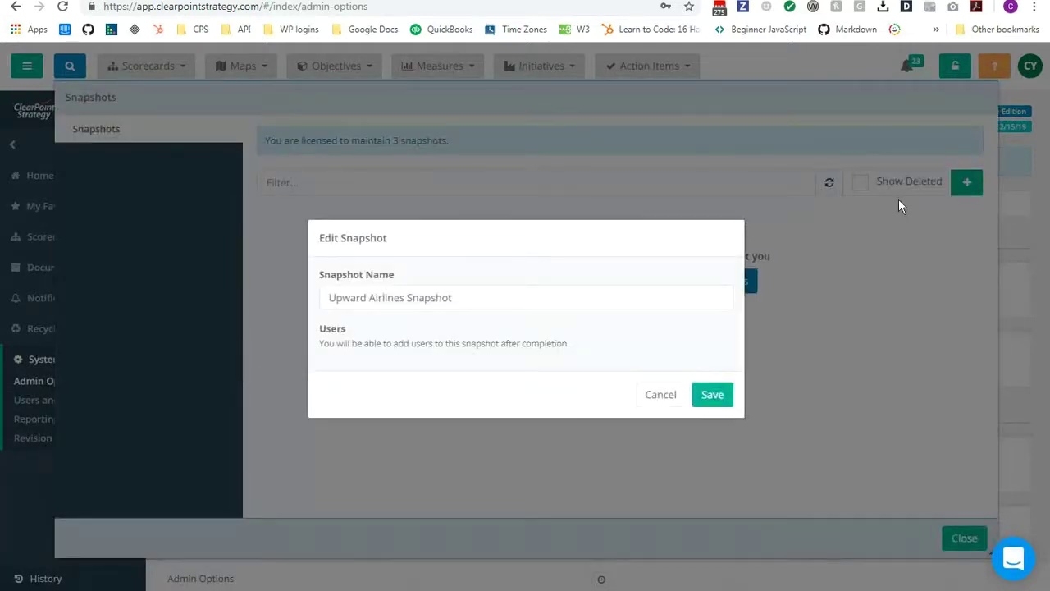
left_click_drag(409, 297, 300, 296)
key("BackSpace")
left_click(402, 299)
type("- ")
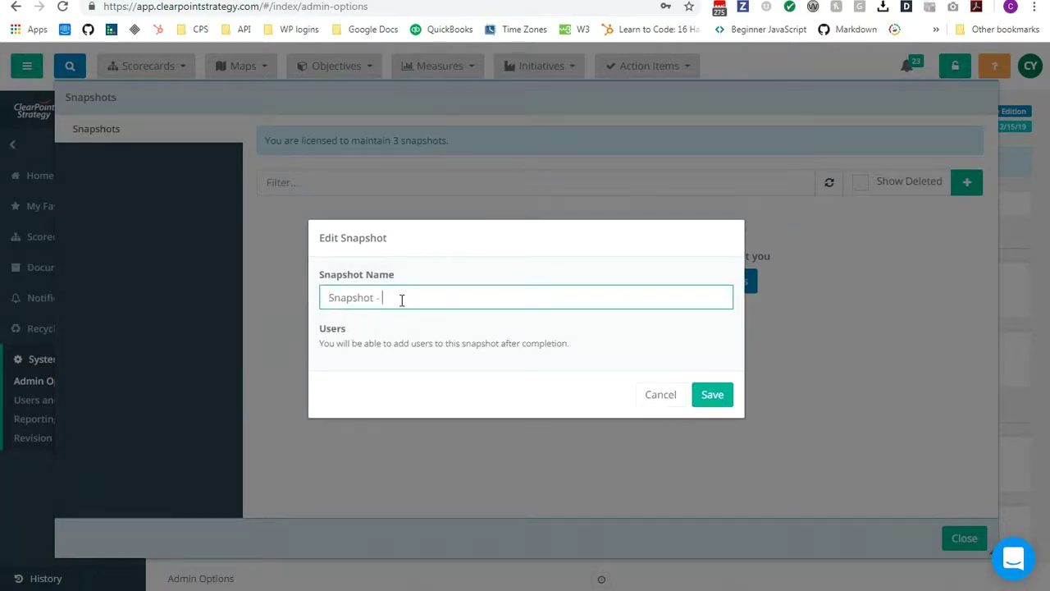
type("01/31/19")
left_click(713, 397)
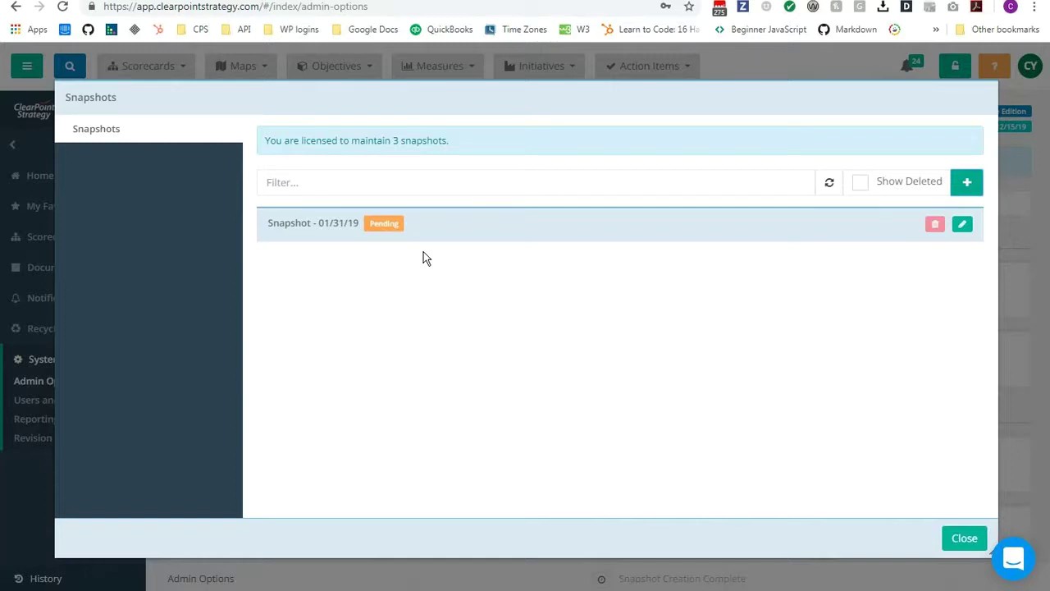
left_click(962, 538)
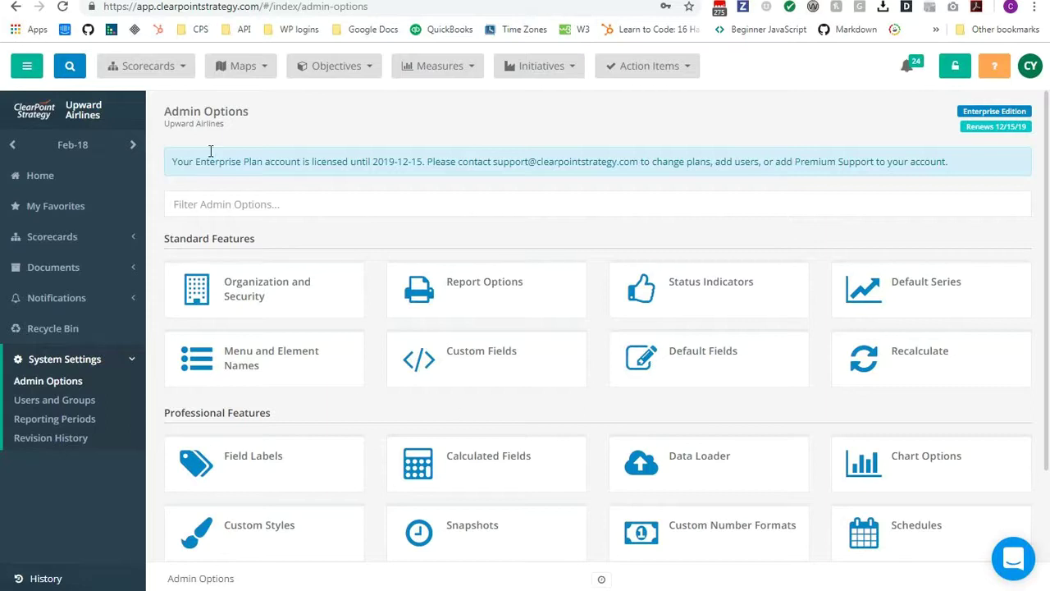
- Go to scorecard management and name a duplicate of the Upward Airlines Corporate scorecard "Upward Airlines Corporate - 2018 Archive Copy"
left_click(164, 74)
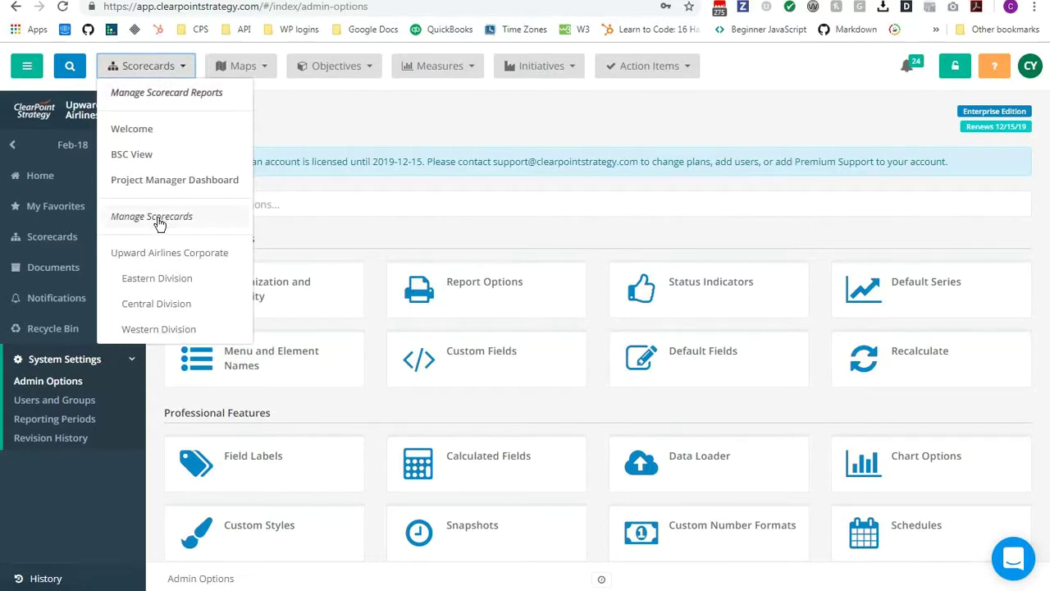
left_click(160, 224)
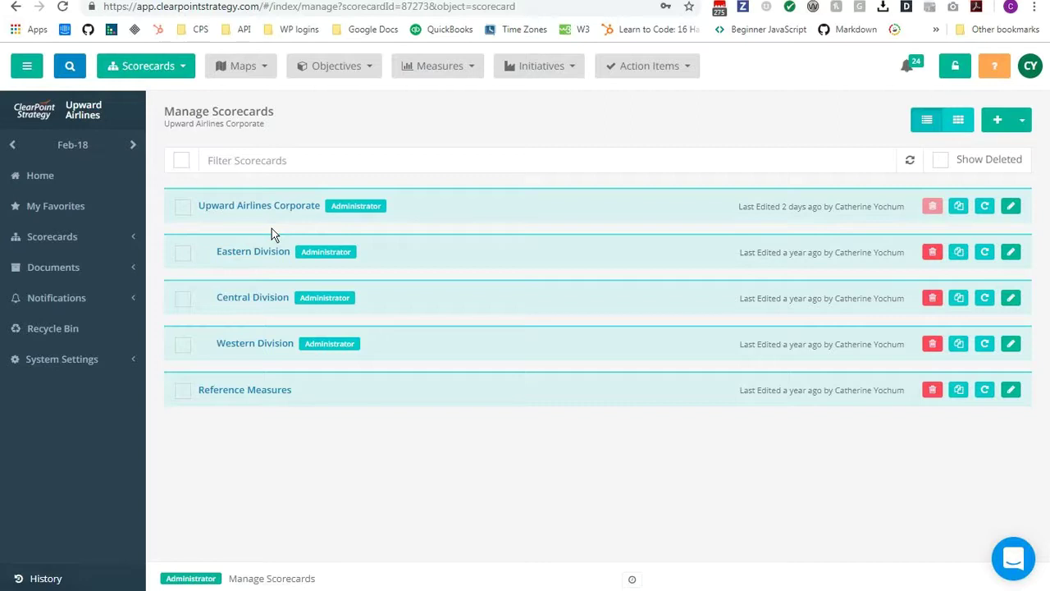
left_click(959, 206)
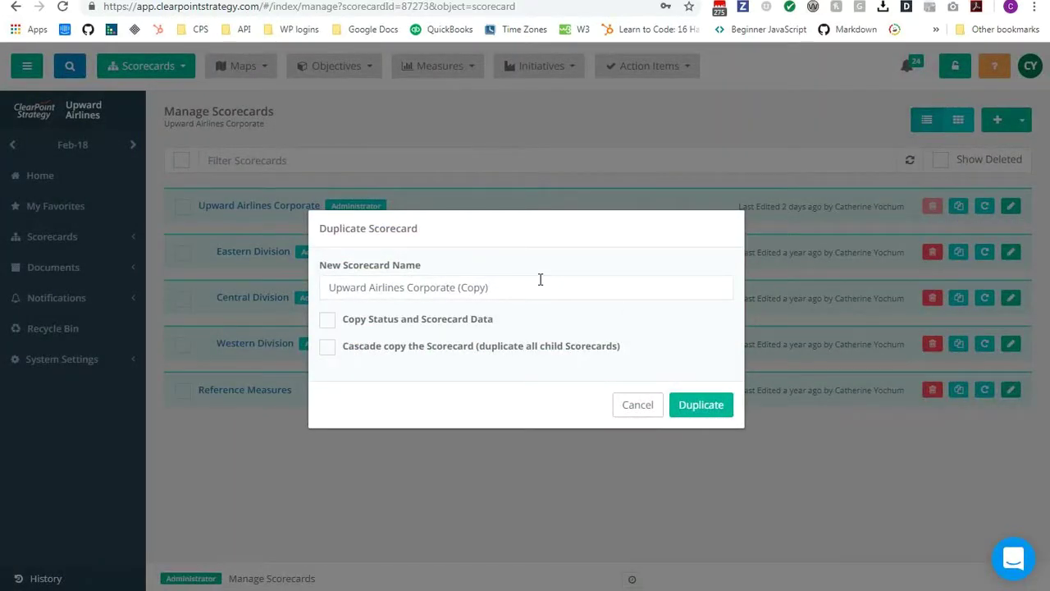
left_click_drag(489, 286, 456, 286)
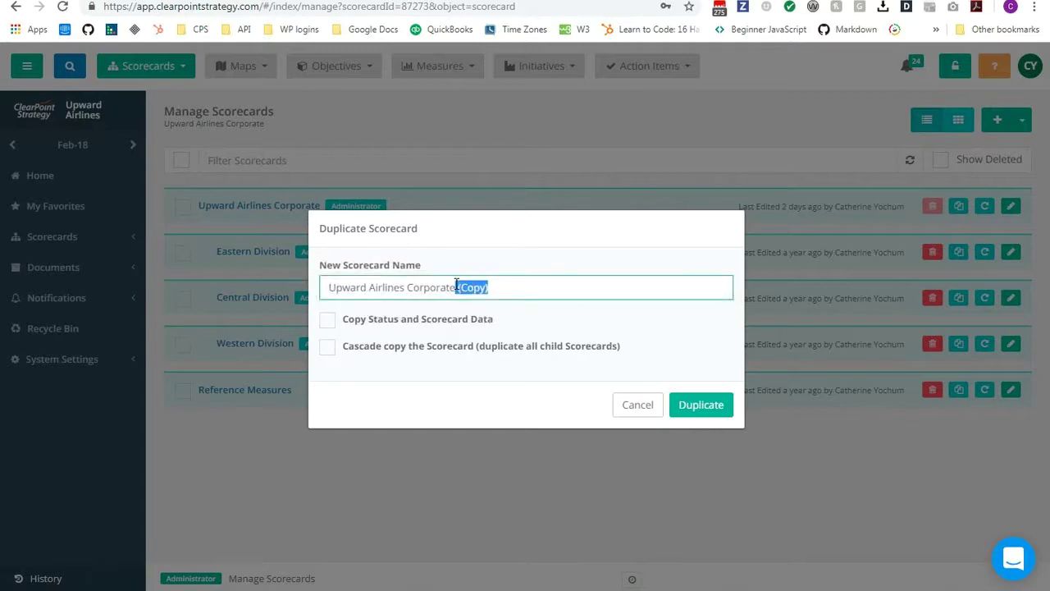
type("2018 Archive Copy")
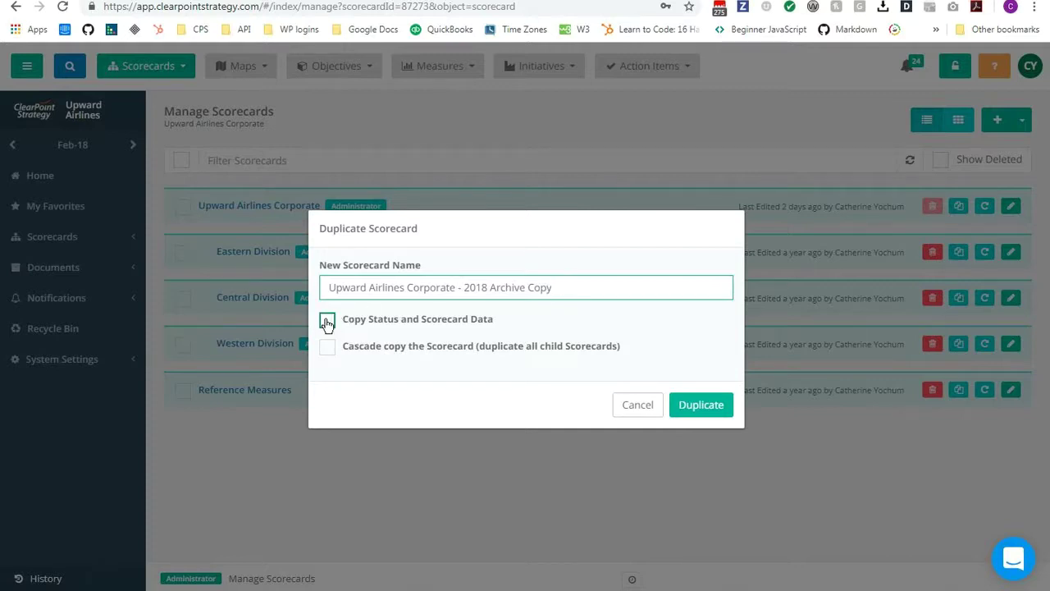
- Duplicate the scorecard with its status and scorecard data, cascading to all child scorecards with the suffix "- 2018 Archive Copy"
left_click(327, 321)
left_click(327, 347)
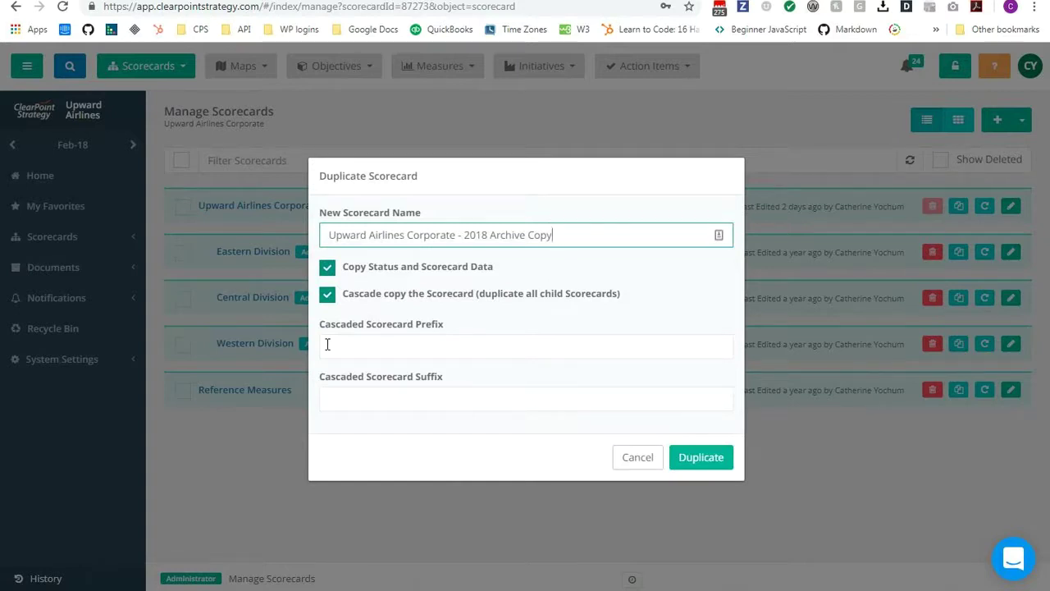
left_click(329, 399)
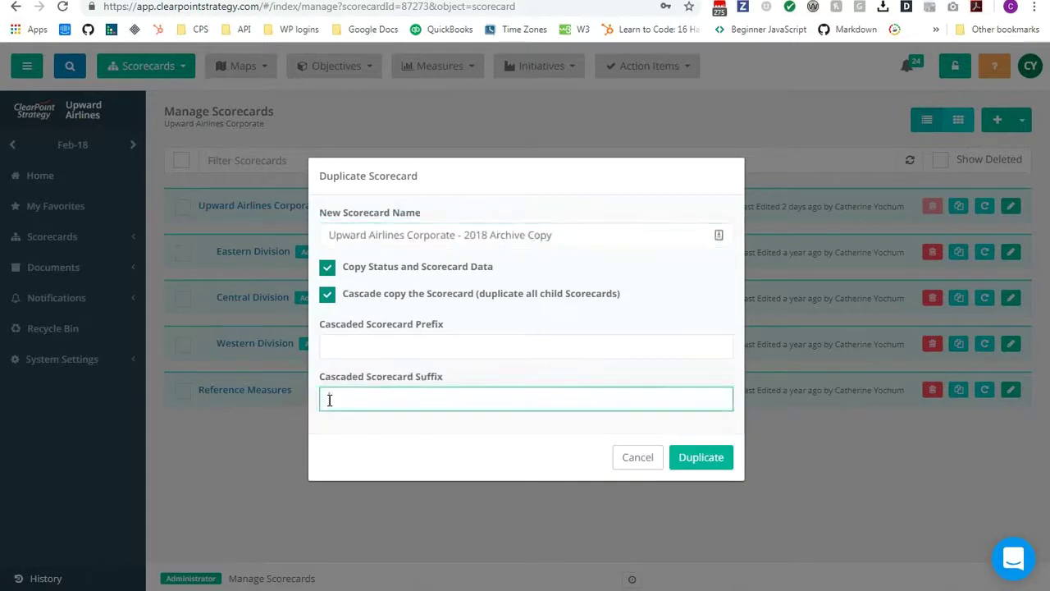
type("2018 Ar")
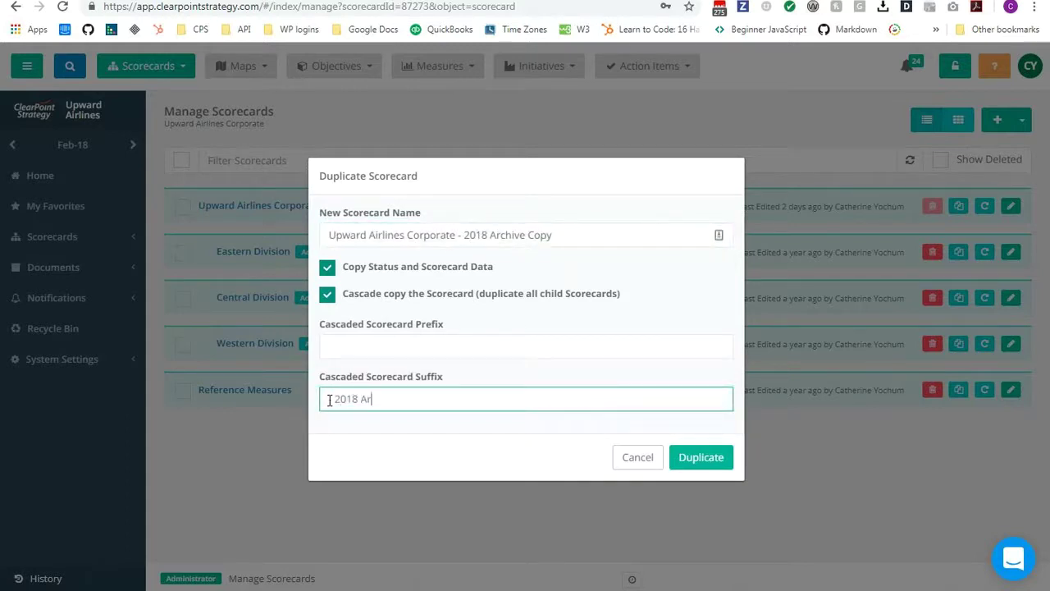
type("chive Copy")
left_click(701, 460)
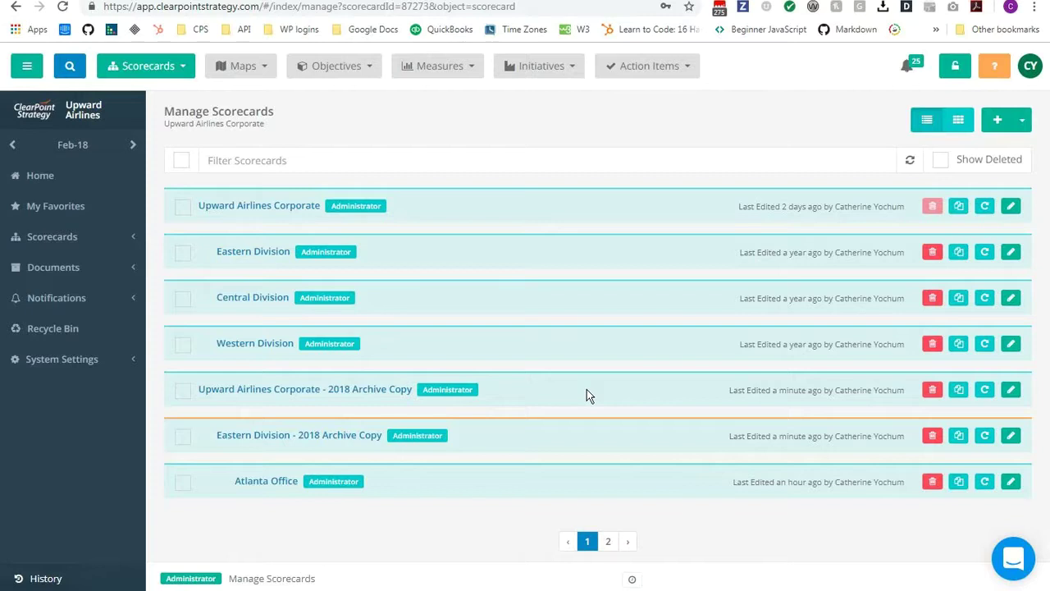
- Delete the Atlanta Office scorecard from the scorecard list
left_click(933, 482)
left_click(708, 354)
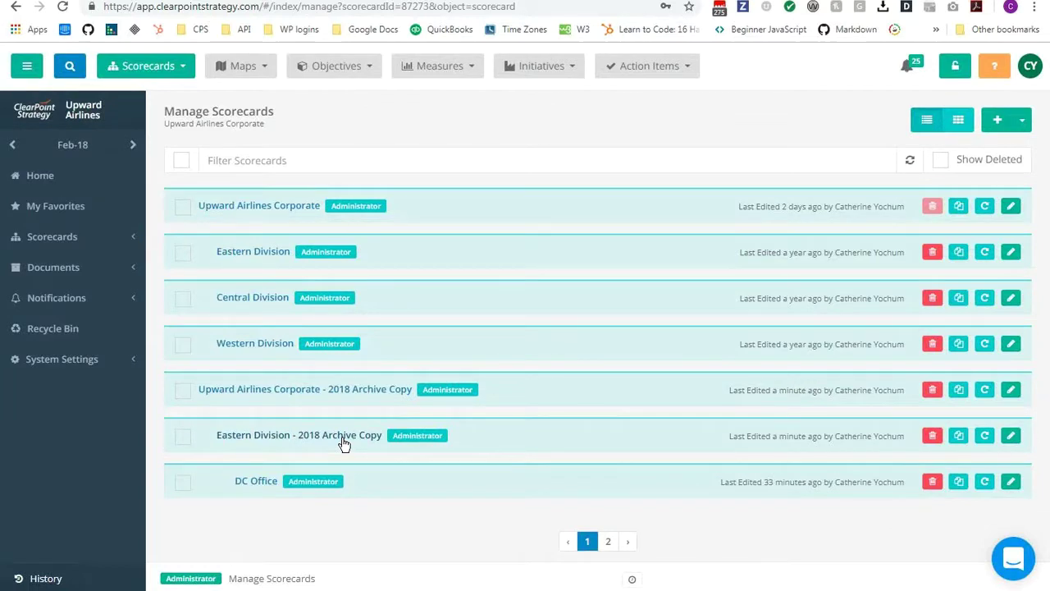
- Lock the 2018 Archive Copy scorecards of the Eastern, Central and Western Divisions, saving each one
left_click(1014, 440)
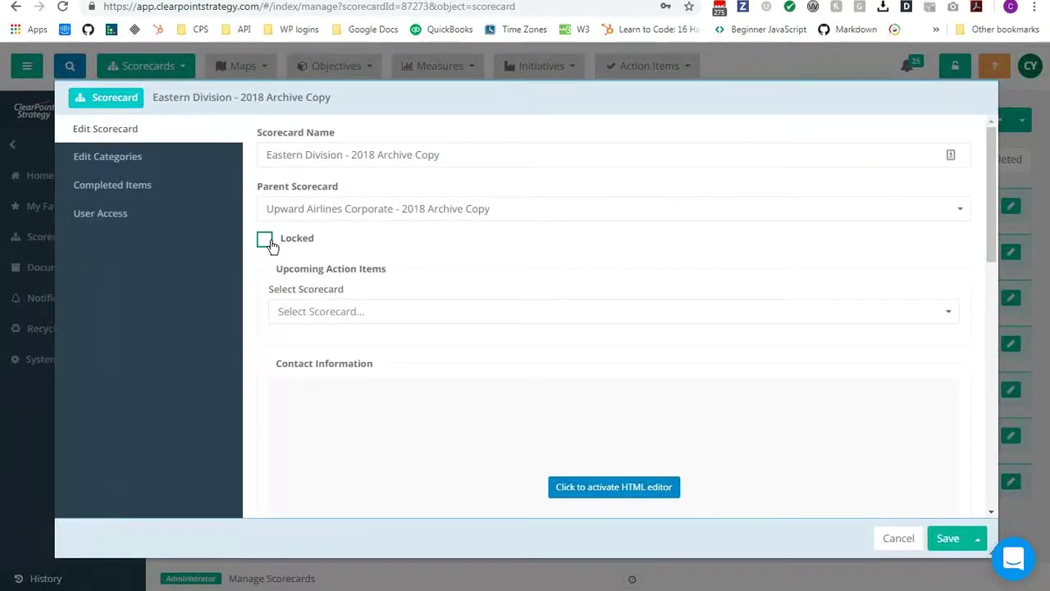
left_click(265, 240)
left_click(933, 537)
left_click(608, 542)
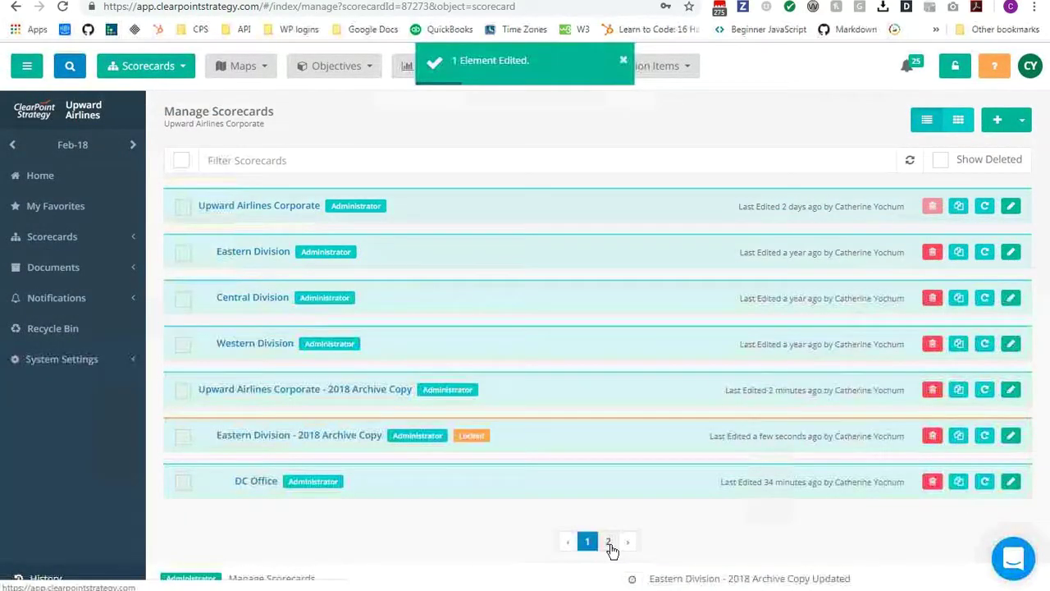
left_click(1011, 206)
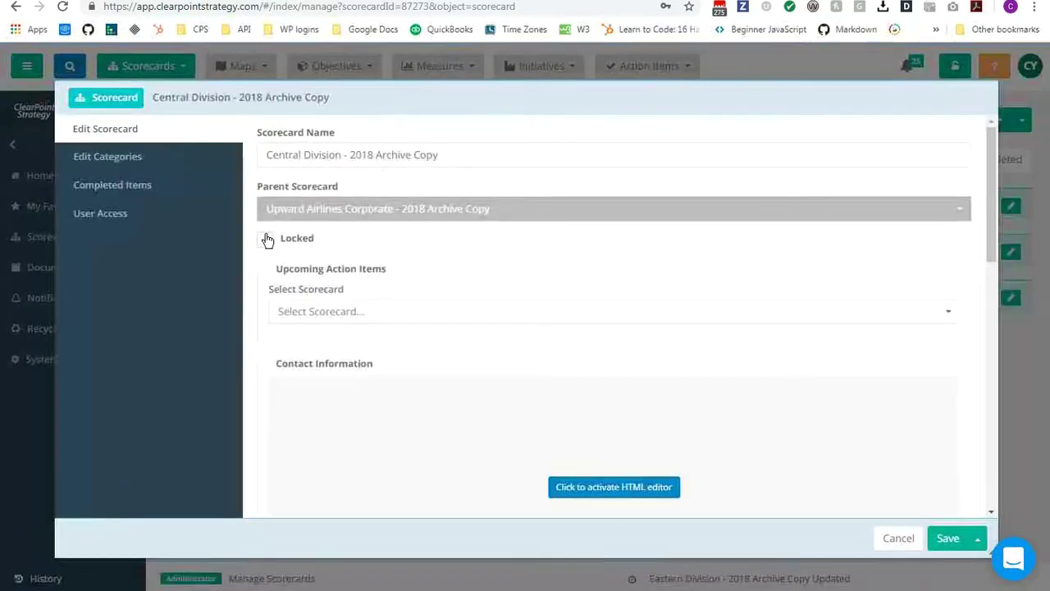
left_click(264, 239)
left_click(946, 537)
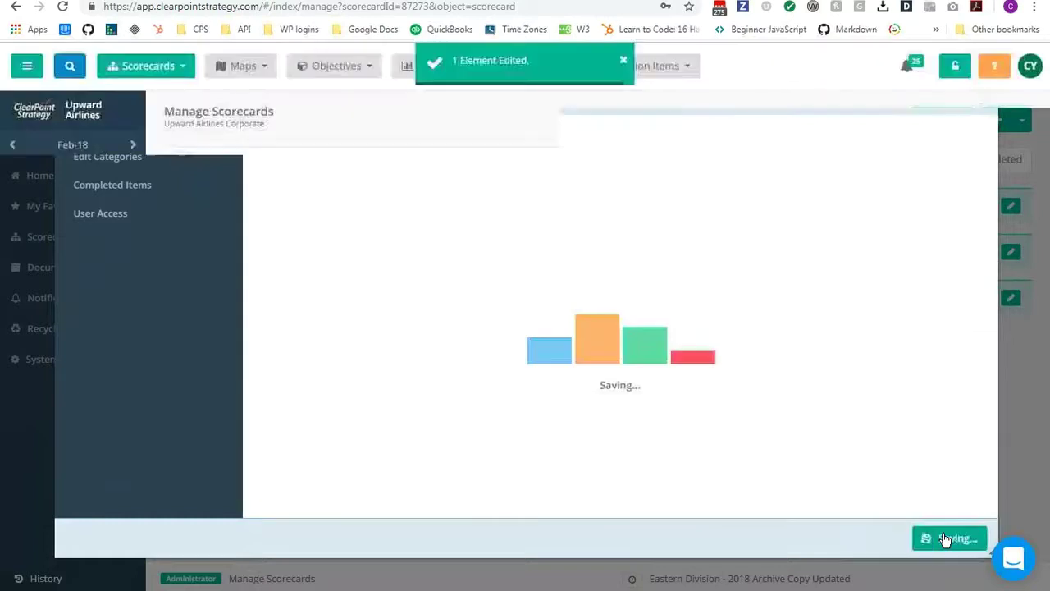
left_click(1011, 252)
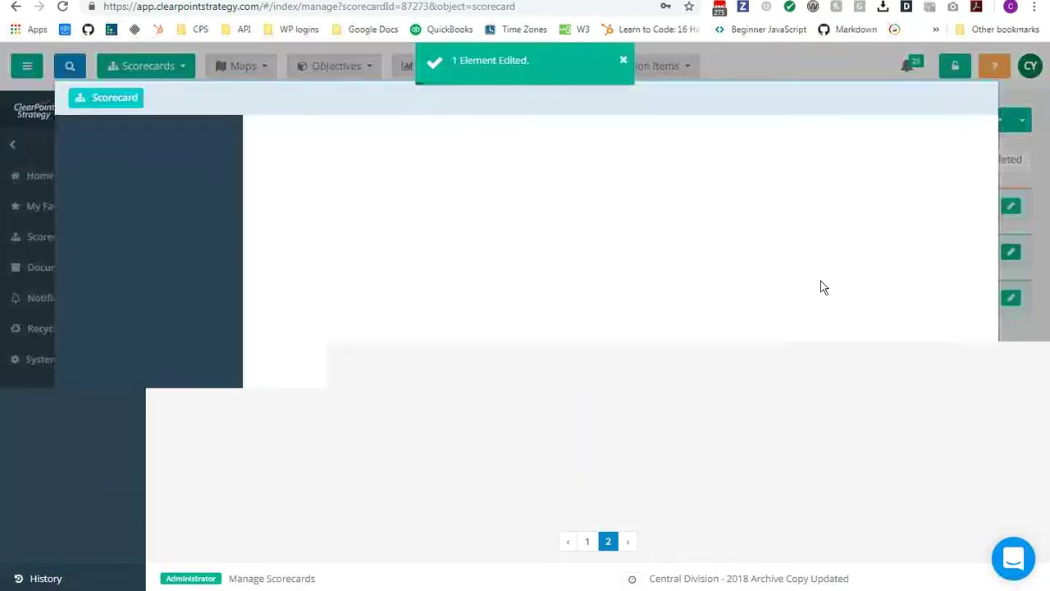
left_click(264, 239)
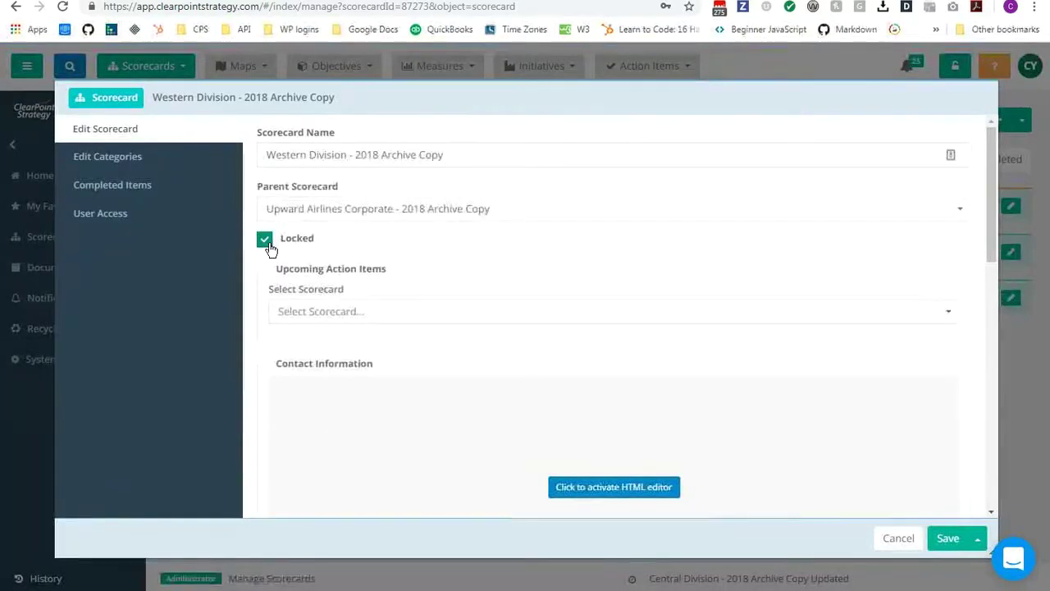
left_click(940, 538)
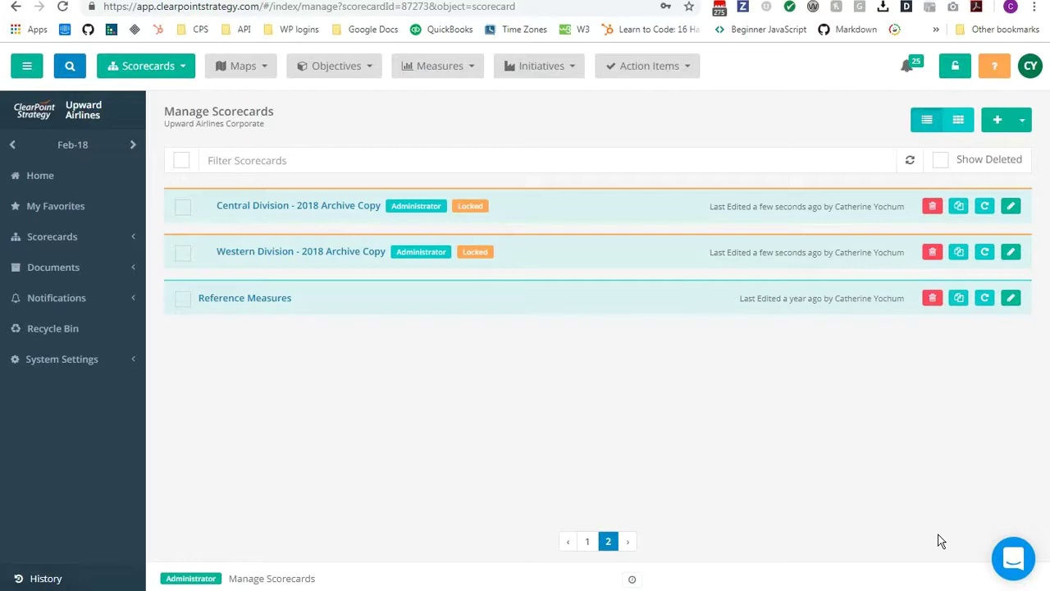
- Add a new scorecard named Boston Office with Eastern Division as its parent scorecard
left_click(997, 123)
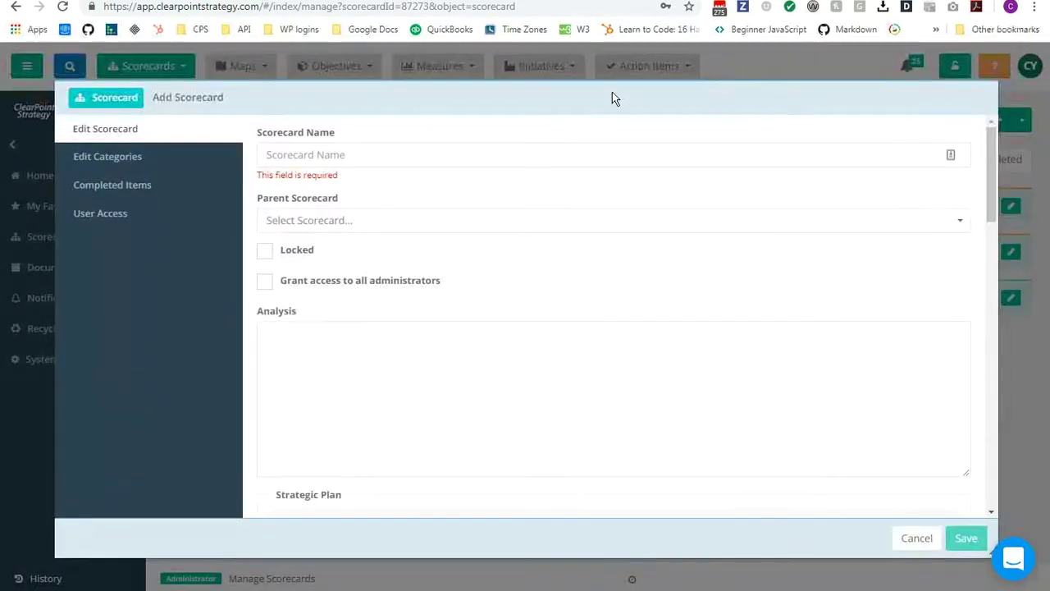
left_click(280, 152)
type("B")
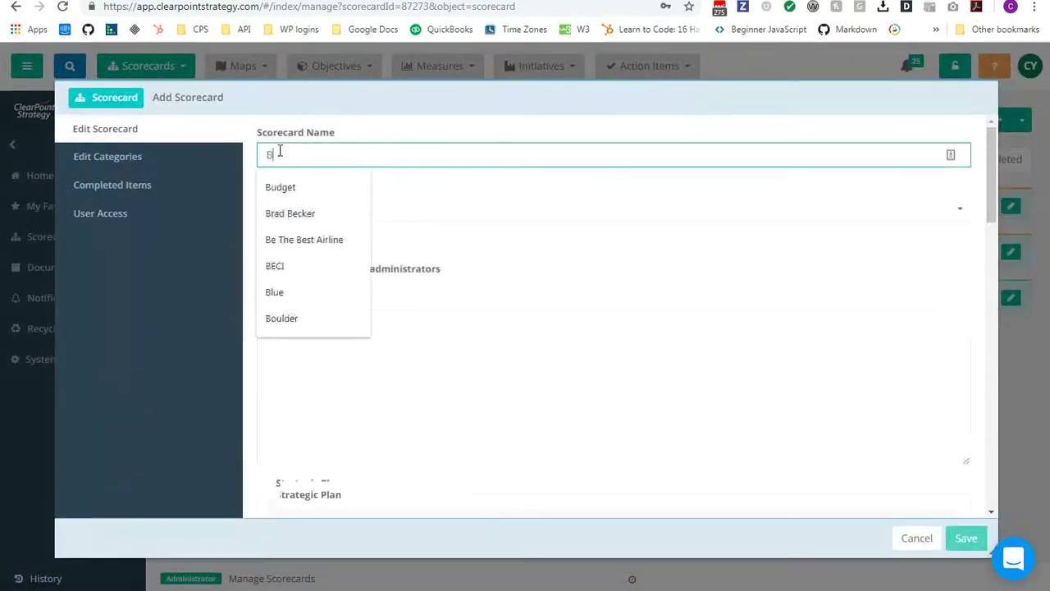
type("oston Office")
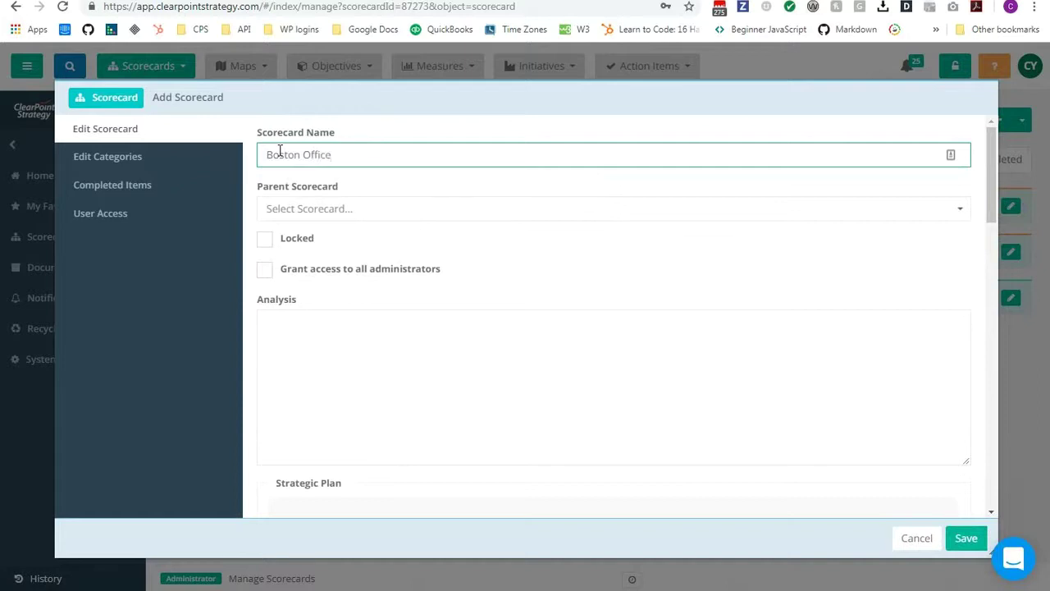
left_click(315, 211)
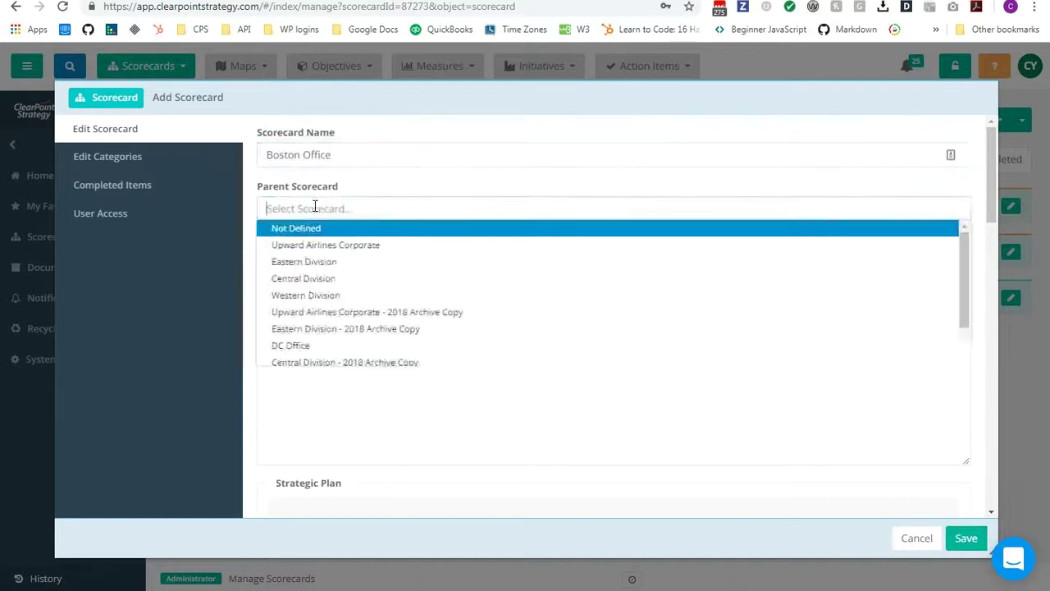
left_click(316, 262)
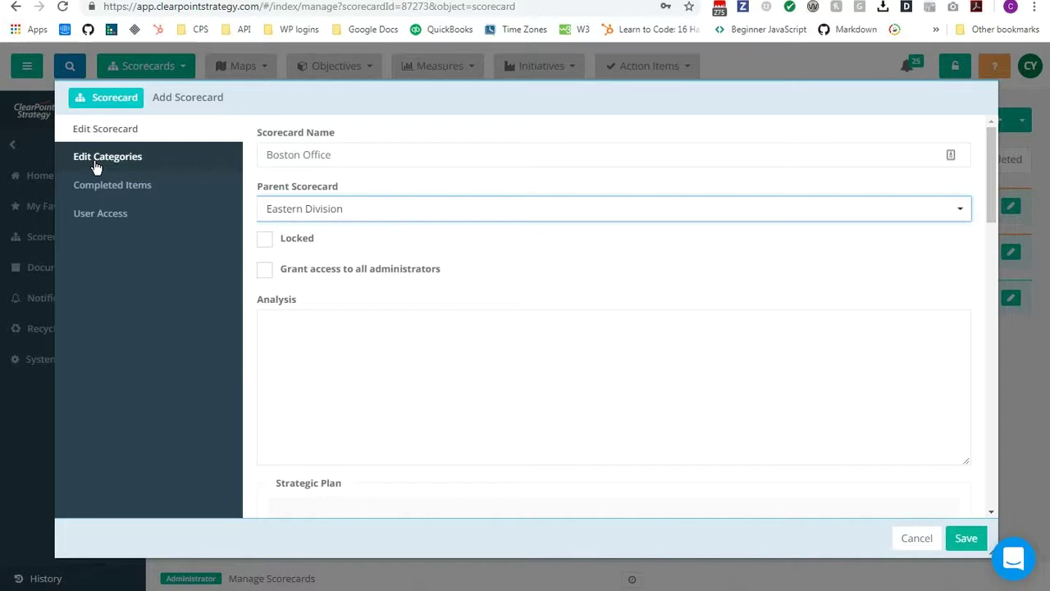
- Save the Boston Office scorecard and grant all Browser users access to it
left_click(100, 215)
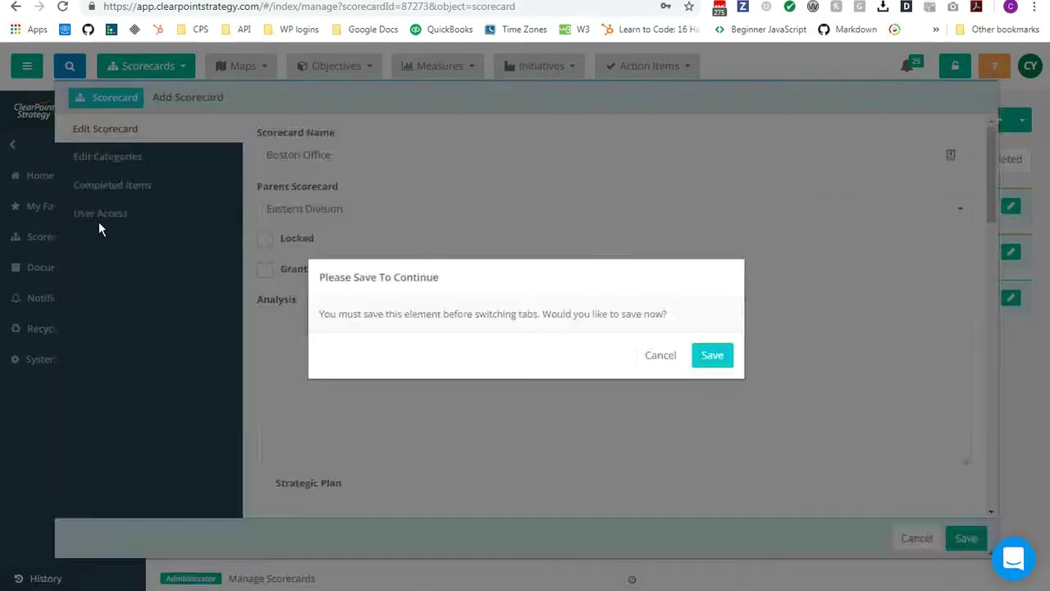
left_click(712, 356)
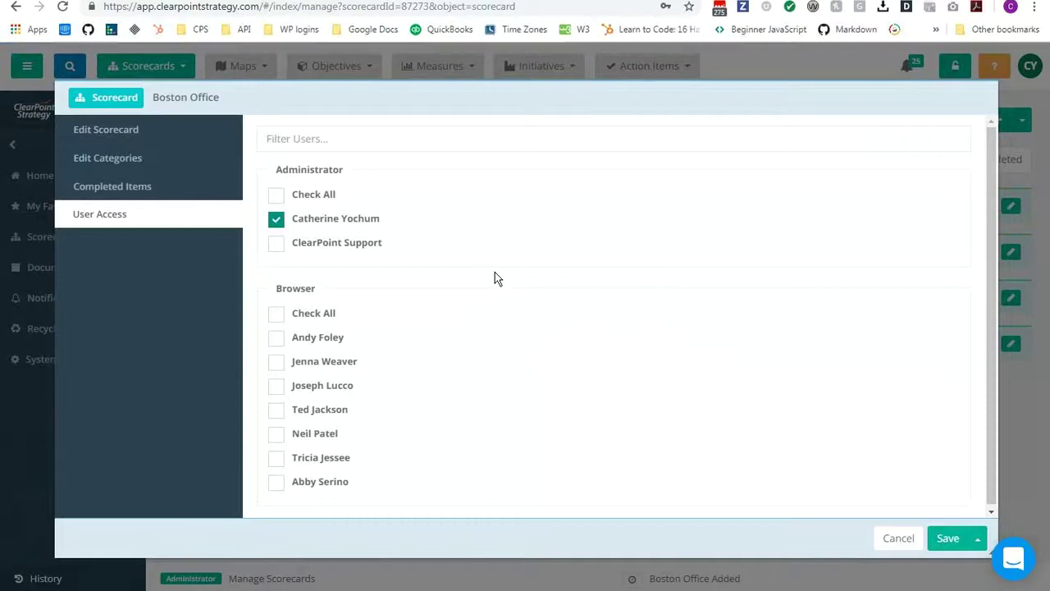
left_click(276, 316)
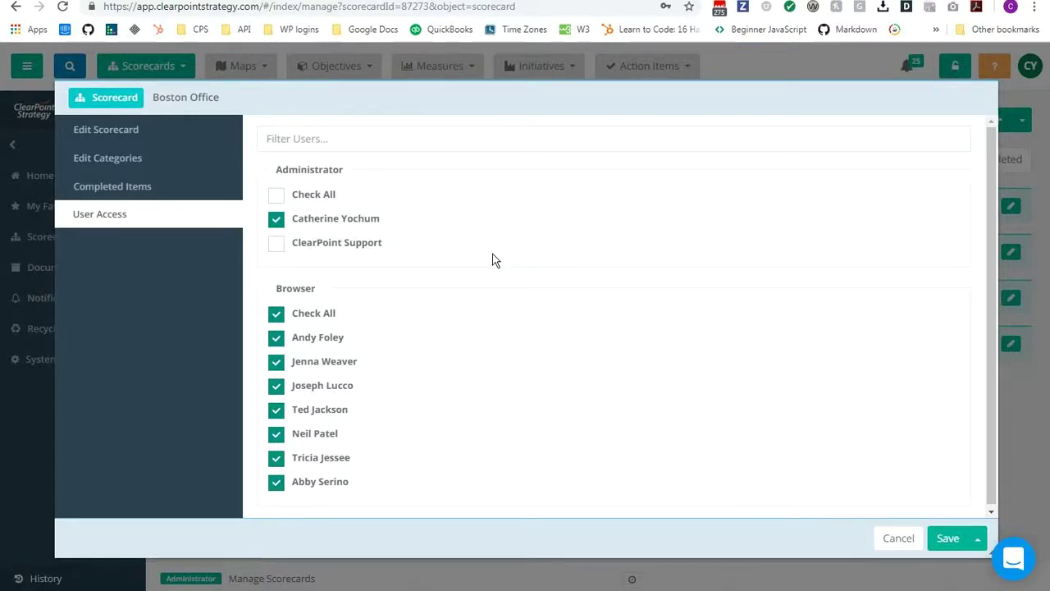
left_click(949, 539)
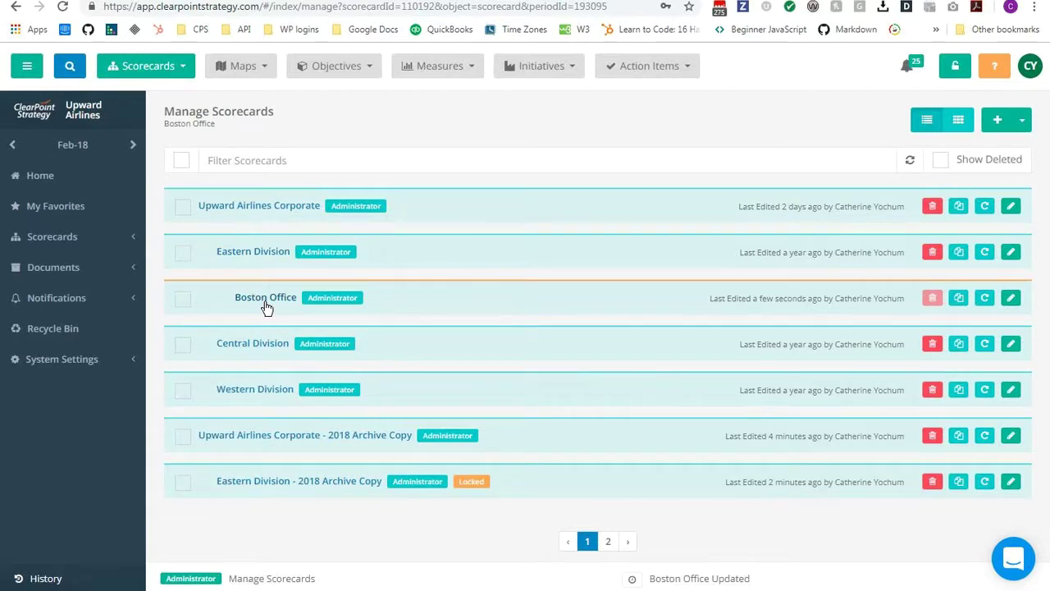
- Duplicate the Boston Office scorecard as "DC Office" without copying its data or child scorecards
left_click(959, 298)
type("DC Office")
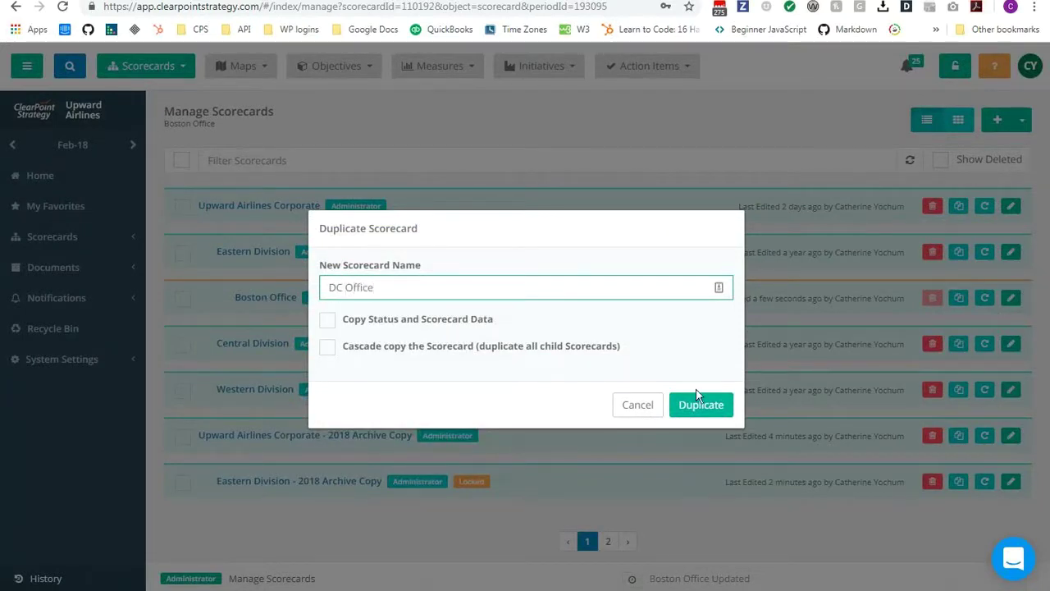
left_click(694, 405)
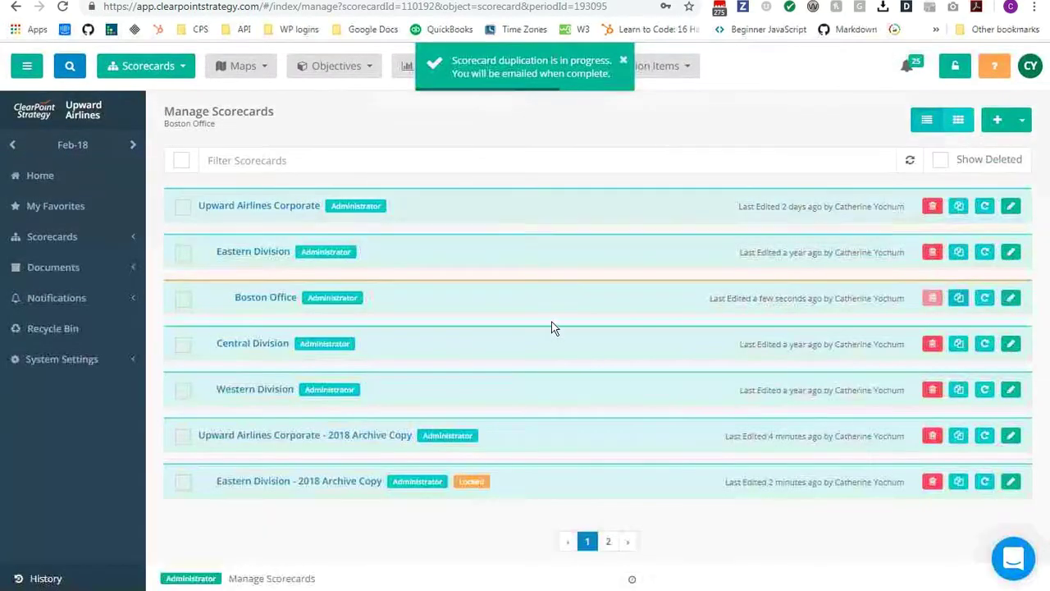
- Duplicate the Boston Office scorecard as "Atlanta Office" without copying its status, data or child scorecards
left_click(958, 298)
type("Atlanta Office")
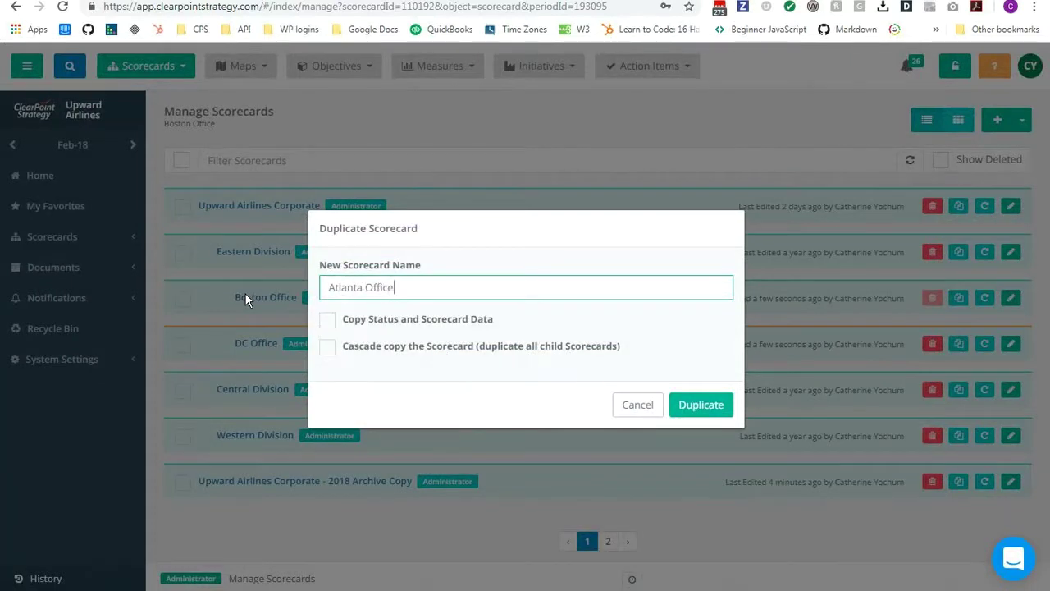
left_click(696, 405)
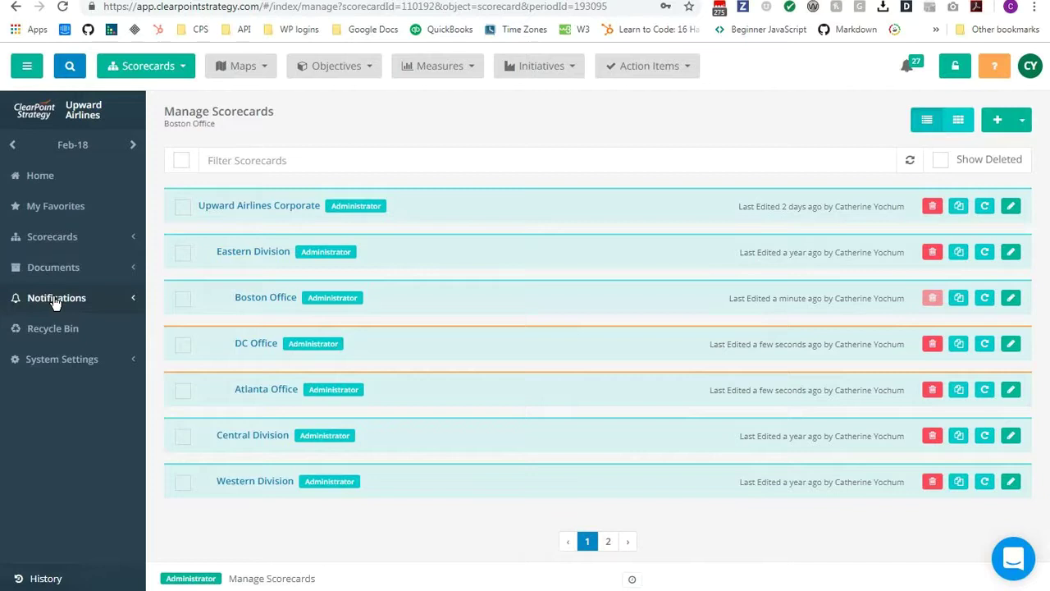
- Move the Eastern Division measure "Percent of employees that are happy" to the Boston Office scorecard, accept the home scorecard change and save
left_click(128, 247)
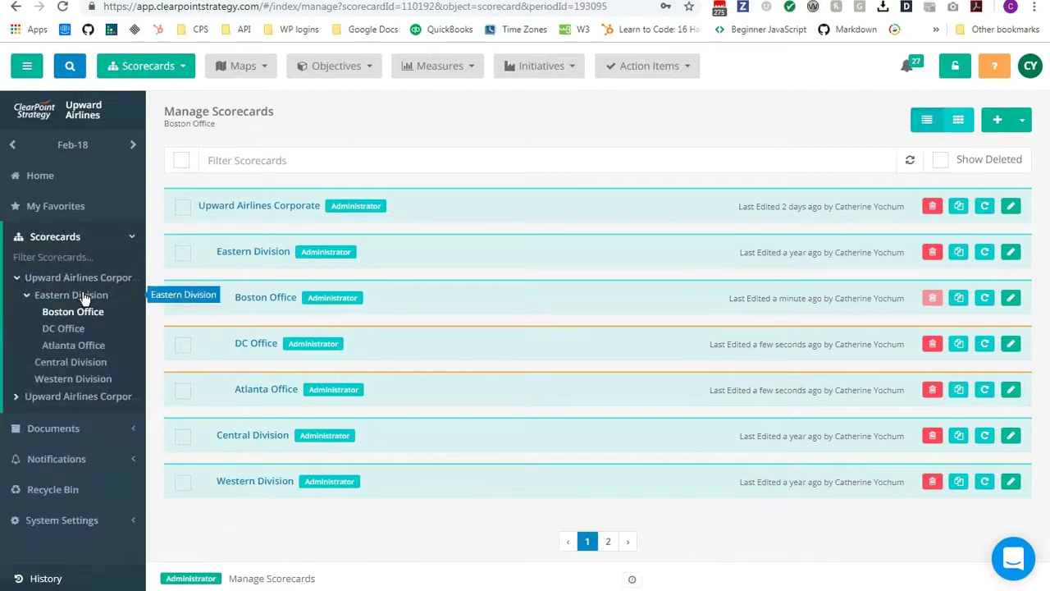
left_click(77, 297)
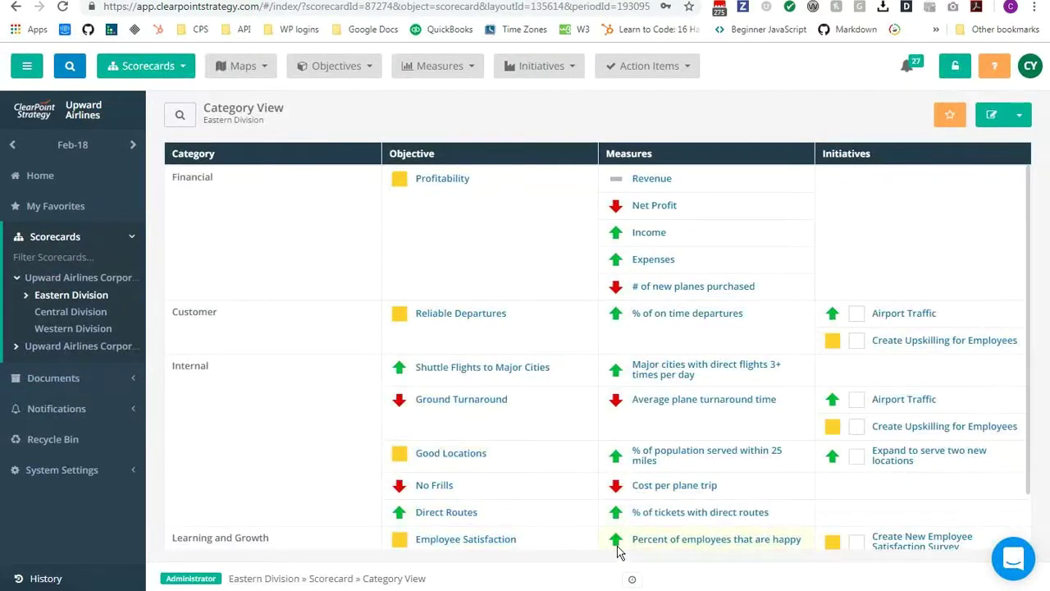
scroll(654, 498, "down", 1)
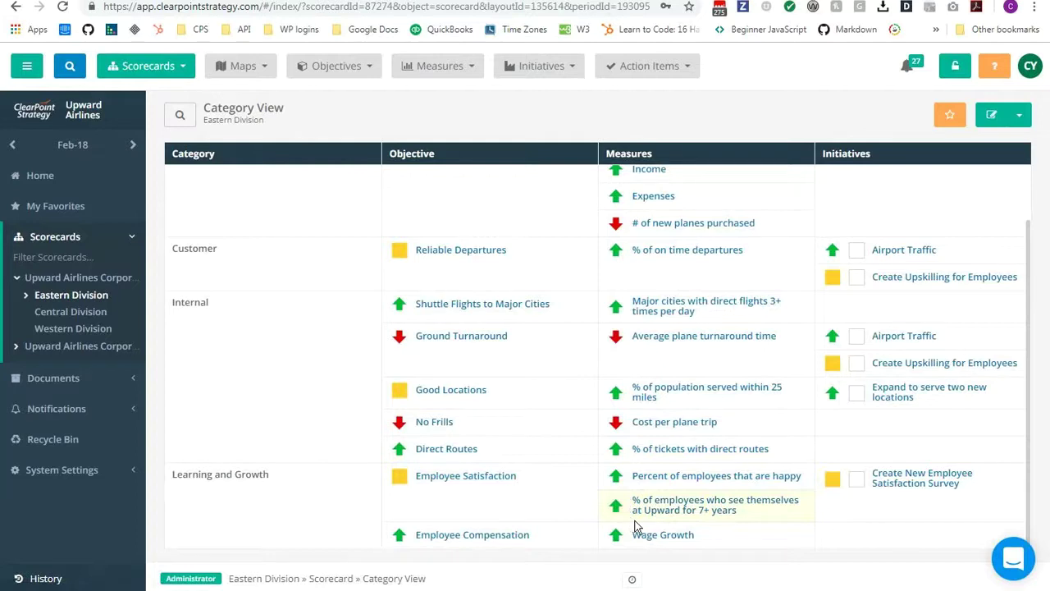
left_click(661, 477)
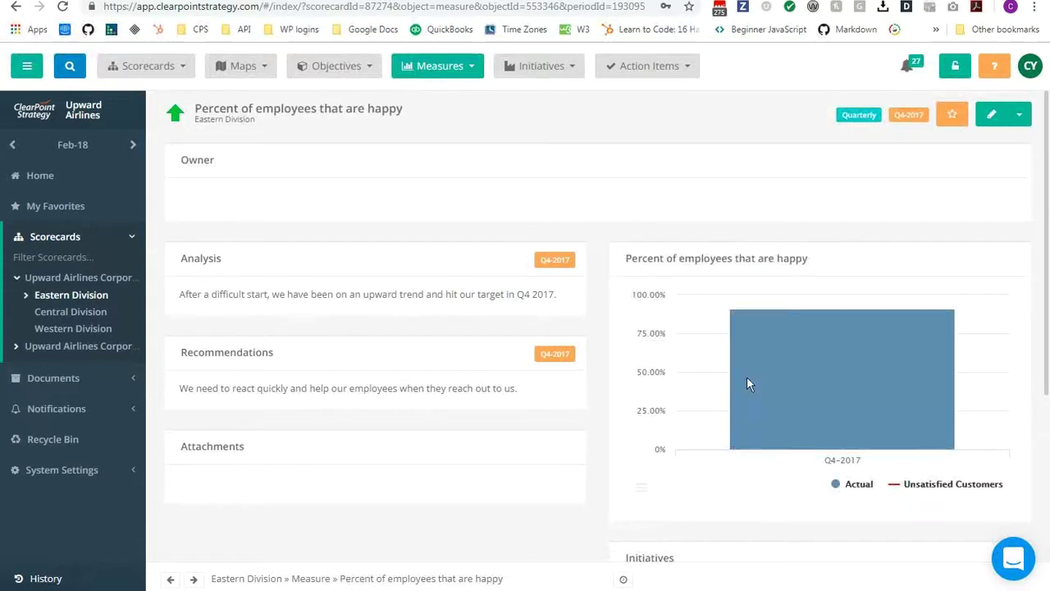
left_click(990, 117)
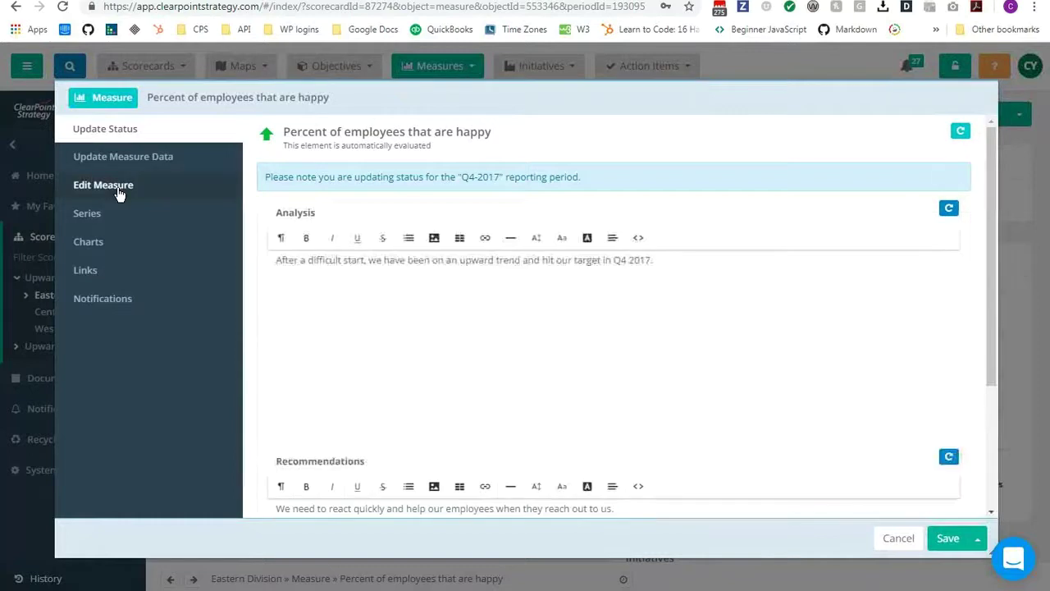
left_click(119, 190)
left_click(283, 210)
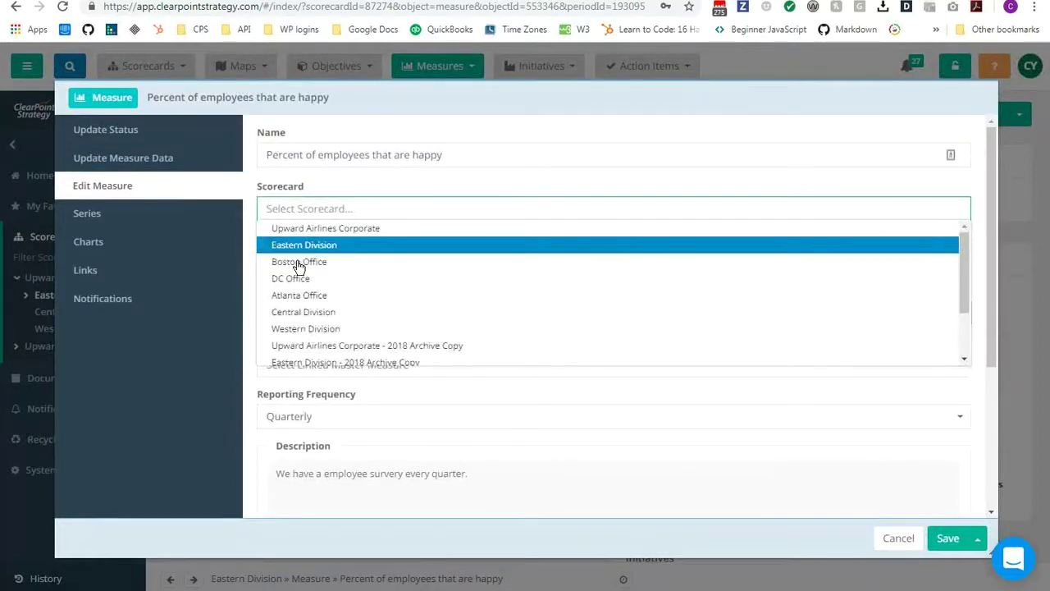
left_click(306, 263)
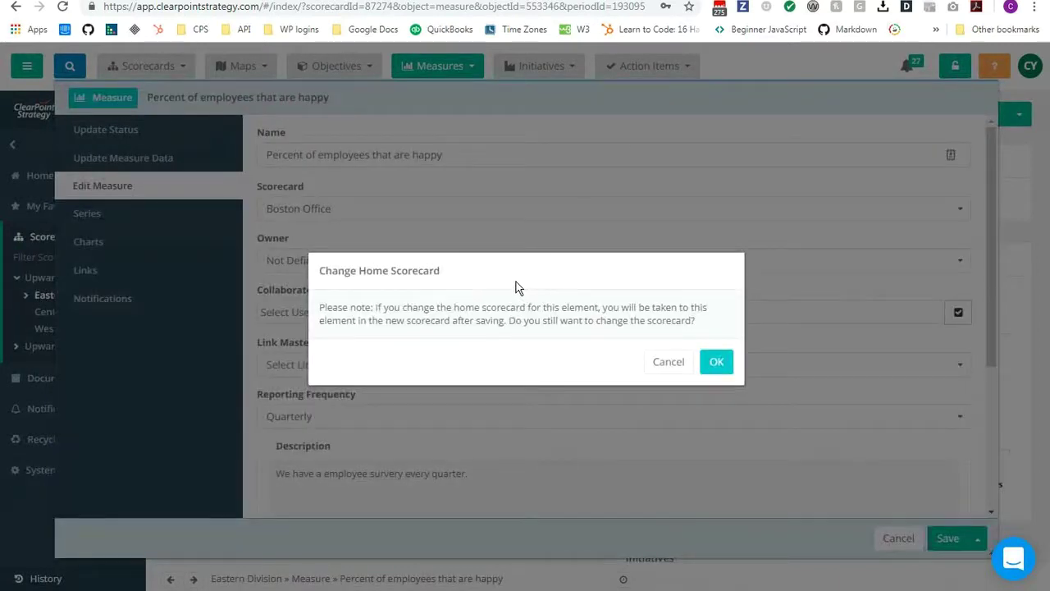
left_click(718, 363)
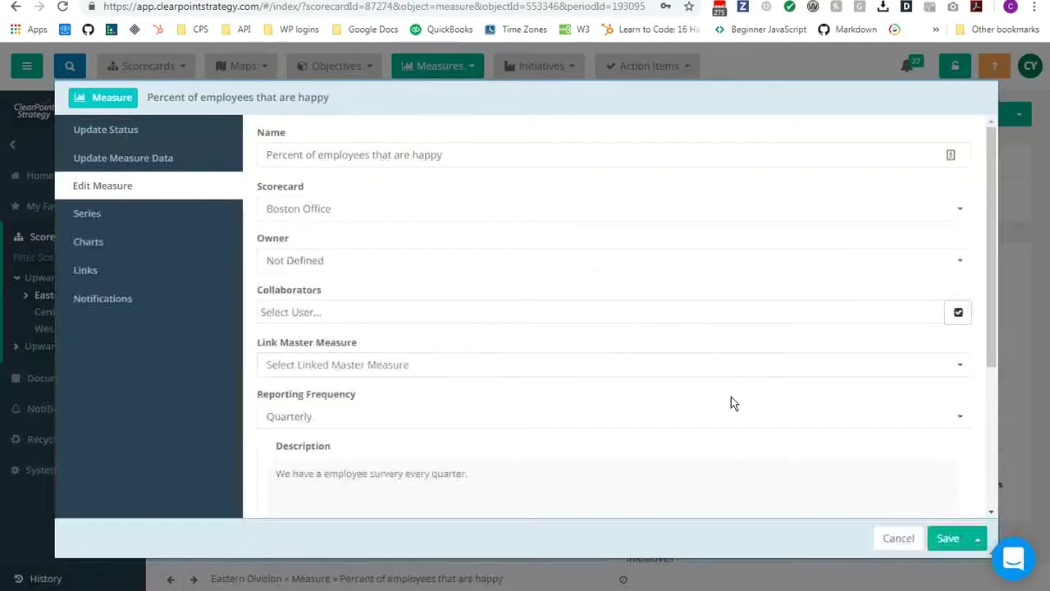
left_click(945, 537)
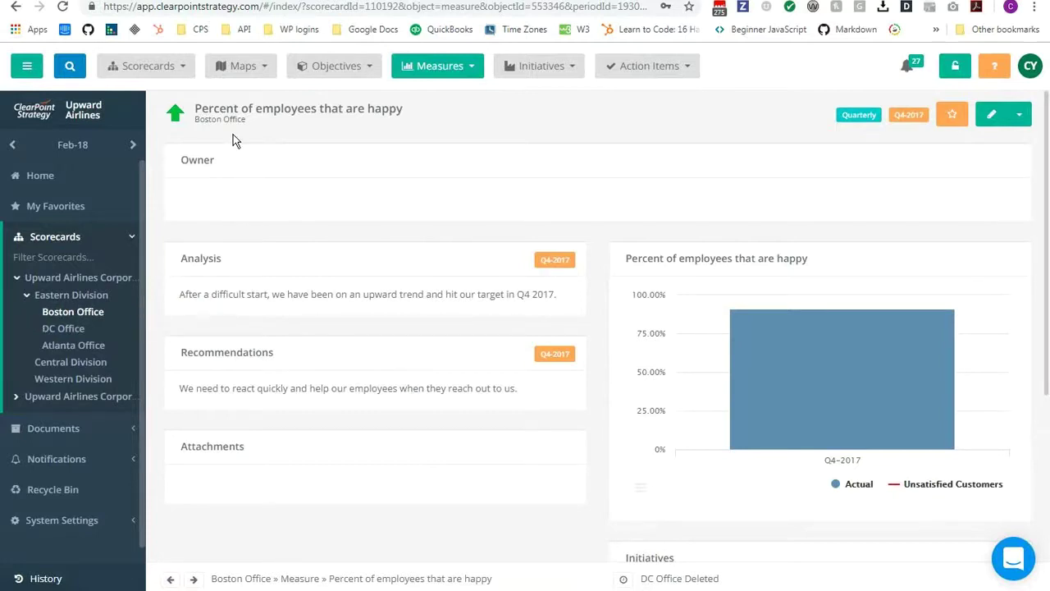
- Assign an owner to the "Percent of employees that are happy" measure directly on its detail page and save it
mouse_move(187, 112)
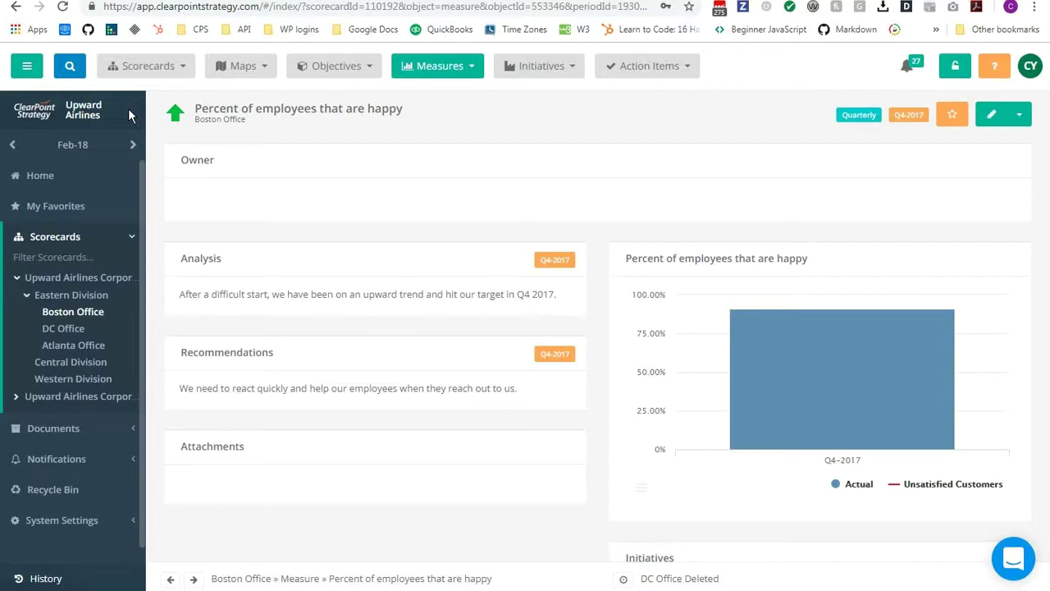
left_click(220, 194)
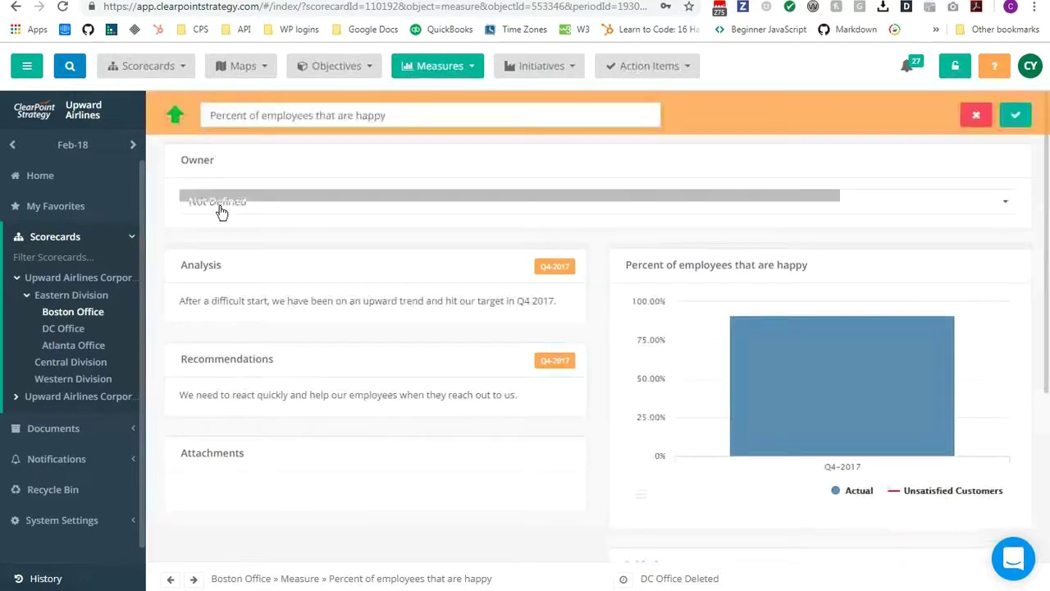
left_click(219, 205)
left_click(227, 270)
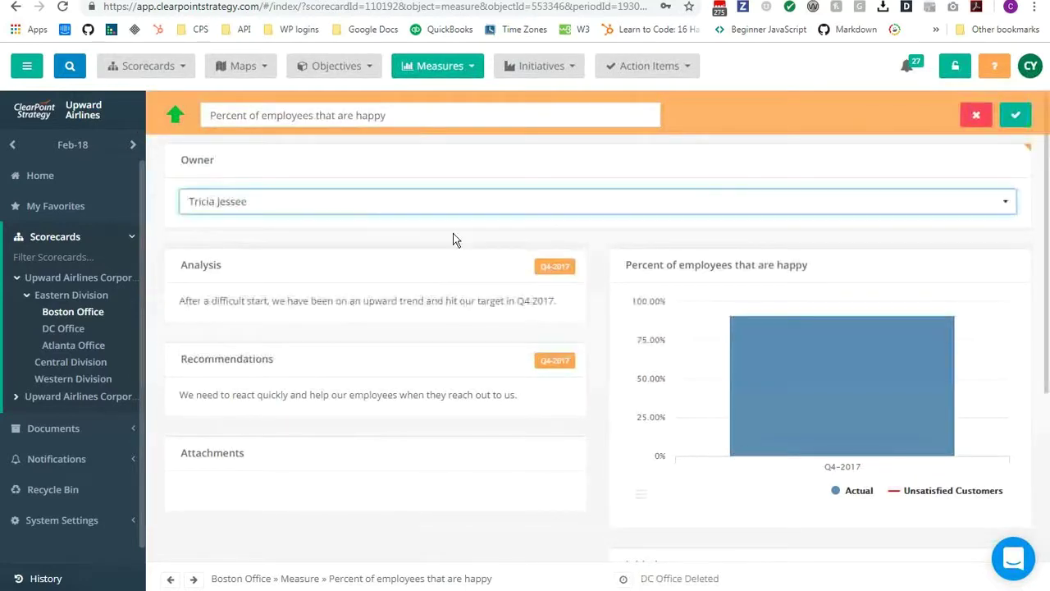
left_click(1016, 117)
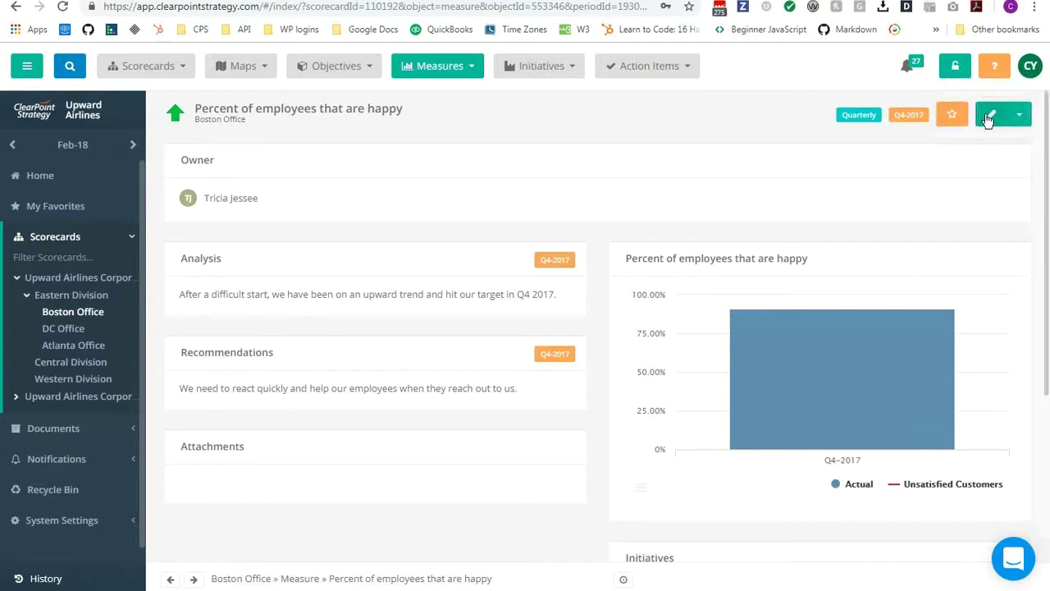
- Remove the link to the Airport Traffic initiative from the "Percent of employees that are happy" measure
left_click(988, 119)
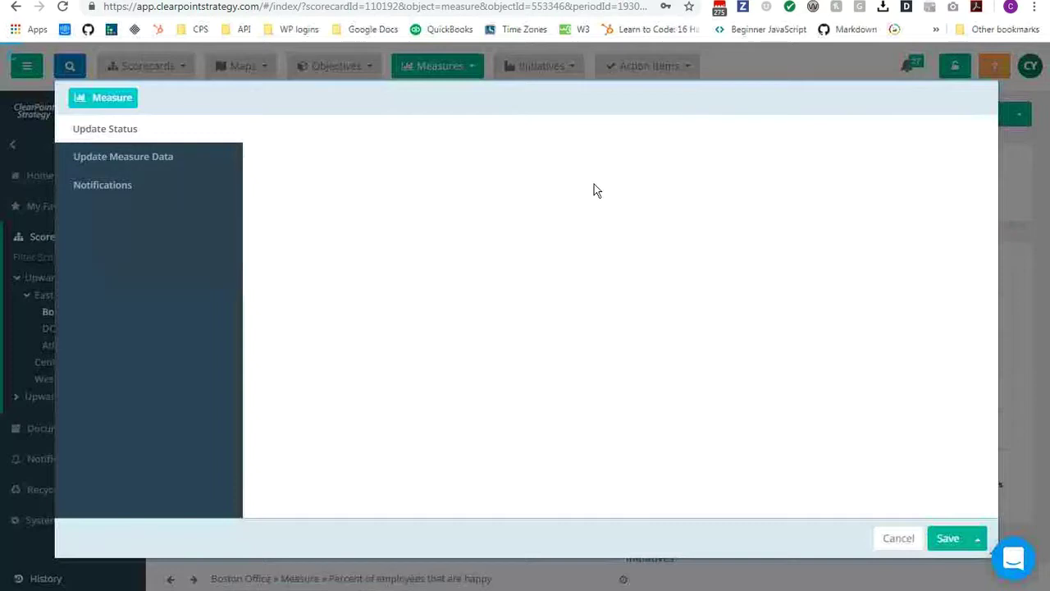
left_click(158, 275)
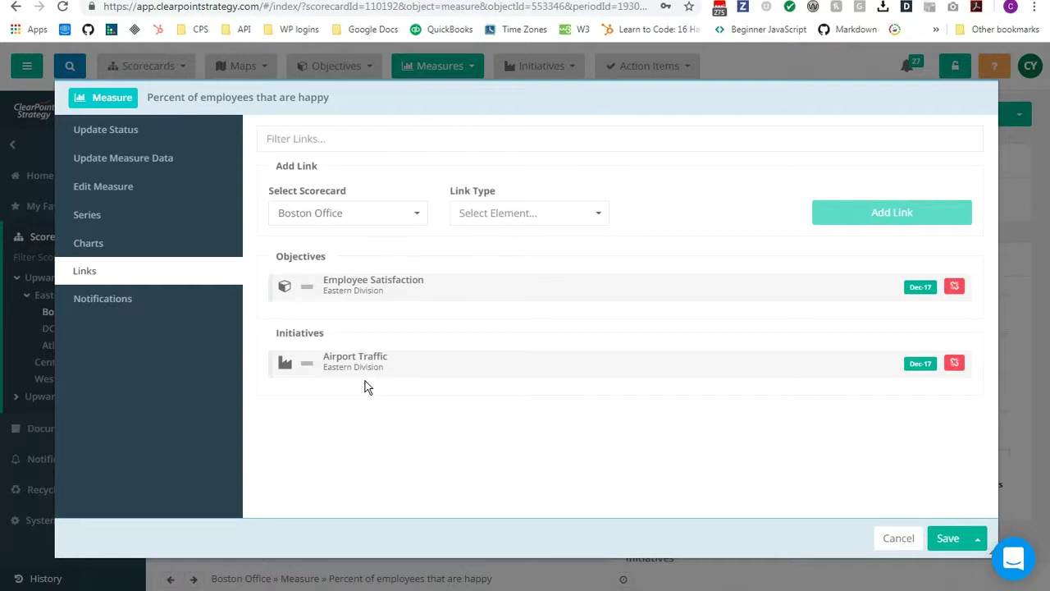
left_click(954, 365)
left_click(708, 354)
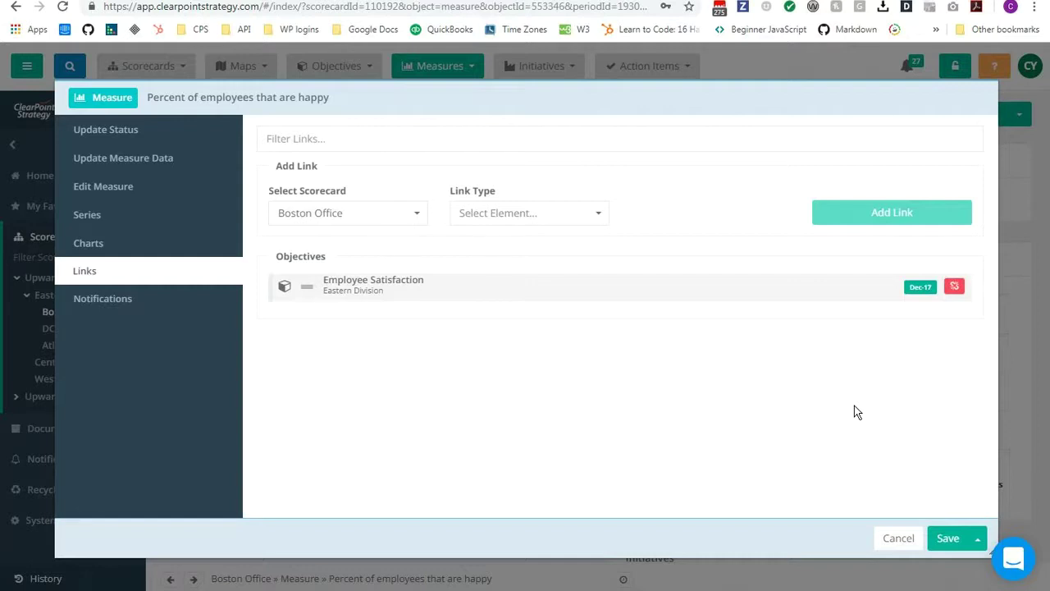
- Link the measure to the Eastern Division initiative "Create New Employee Satisfaction Survey" and save the measure
left_click(352, 211)
left_click(352, 211)
left_click(345, 253)
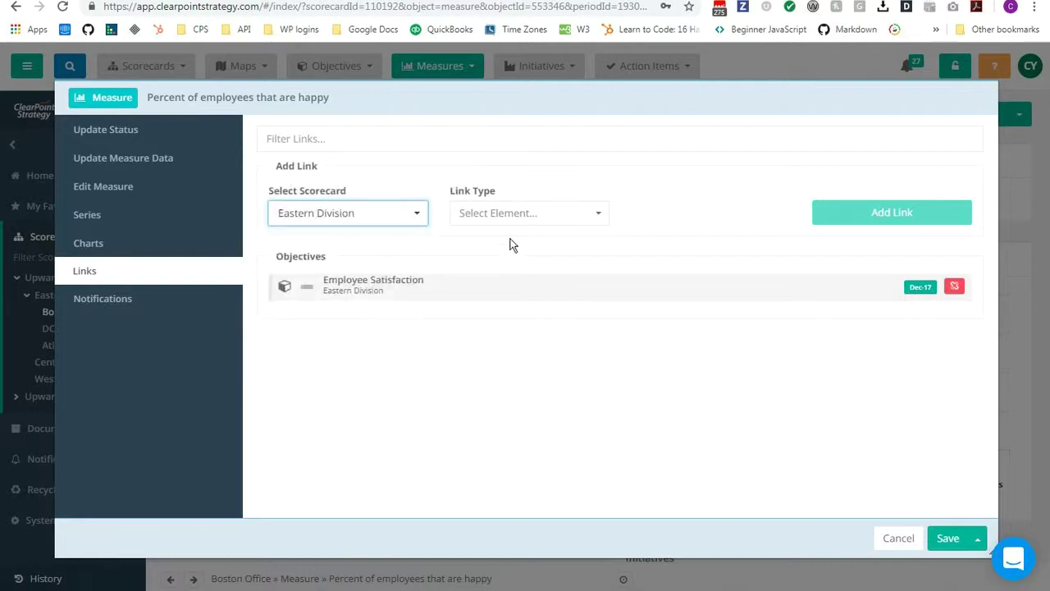
left_click(546, 215)
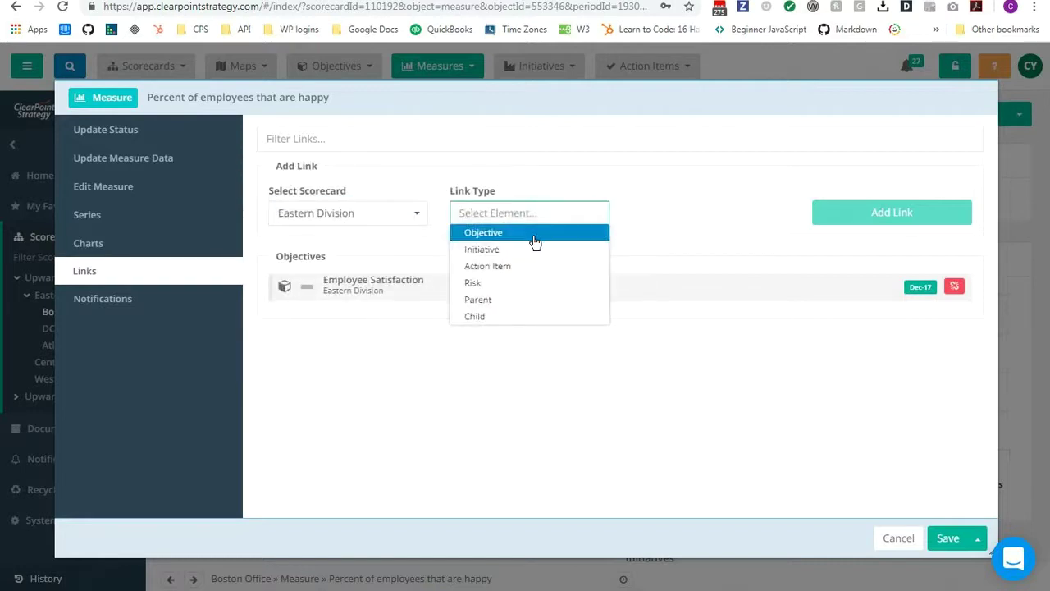
left_click(517, 251)
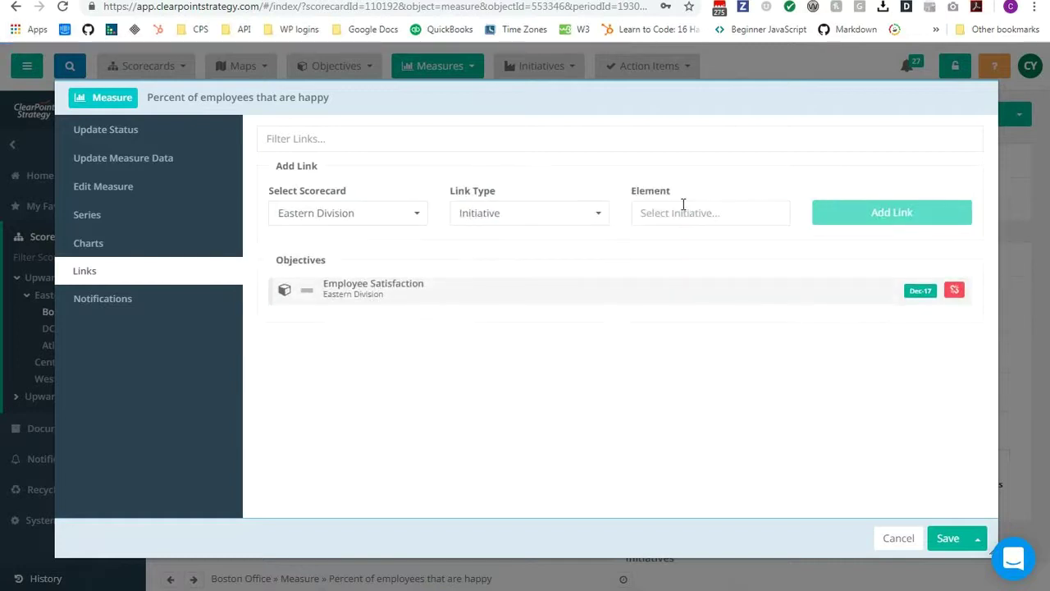
left_click(682, 211)
left_click(683, 250)
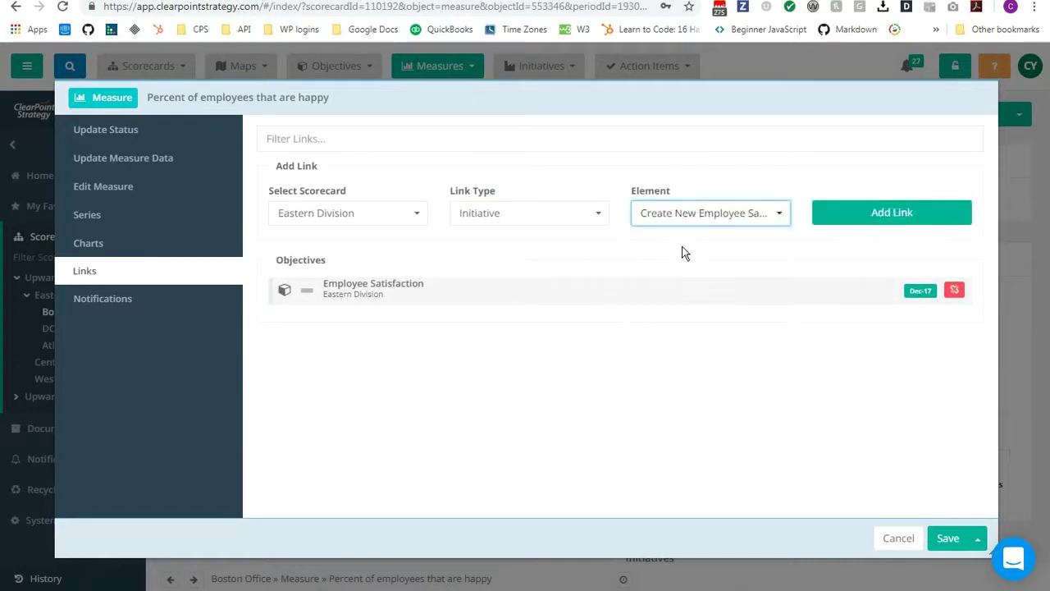
left_click(854, 220)
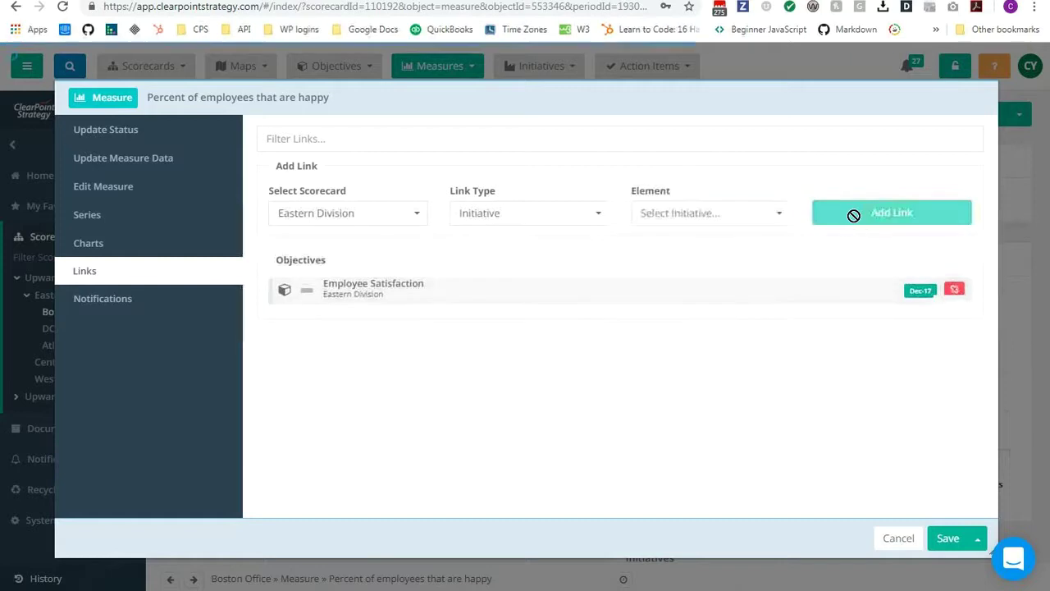
left_click(950, 538)
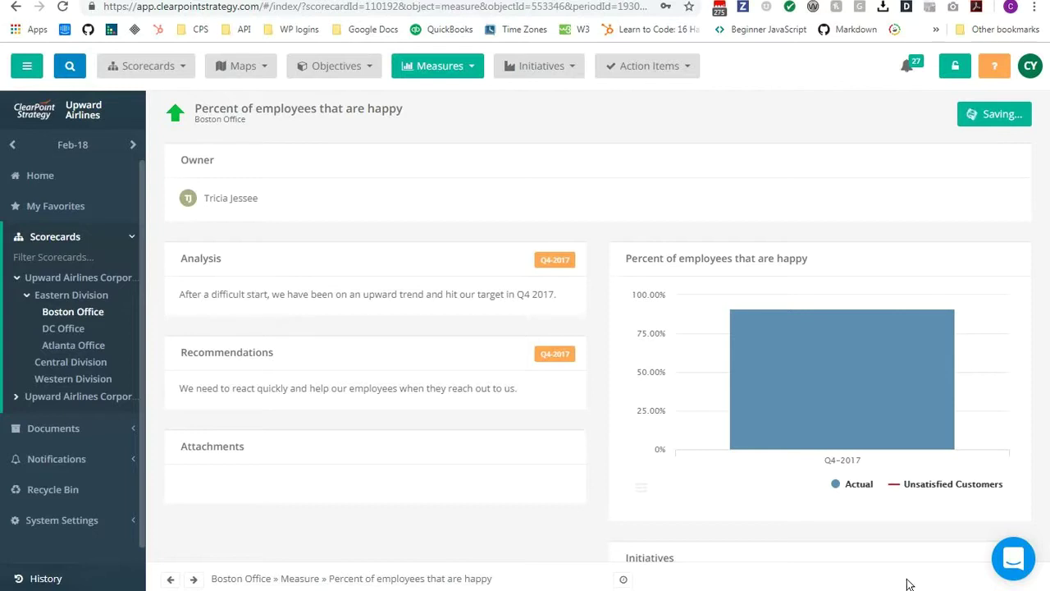
- Open the form for adding multiple reporting periods from the system's reporting period management
left_click(101, 526)
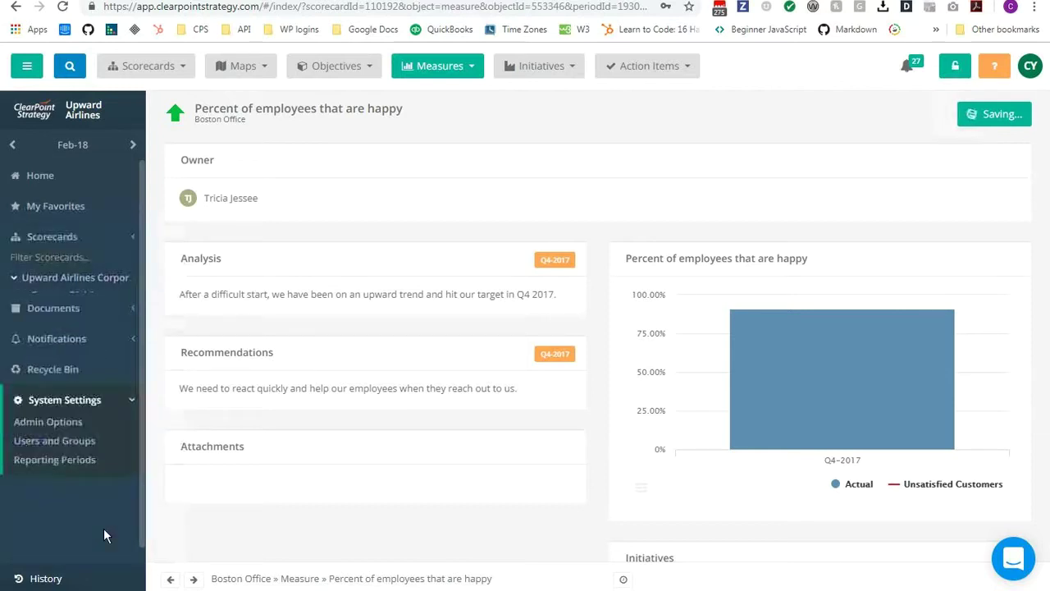
left_click(45, 420)
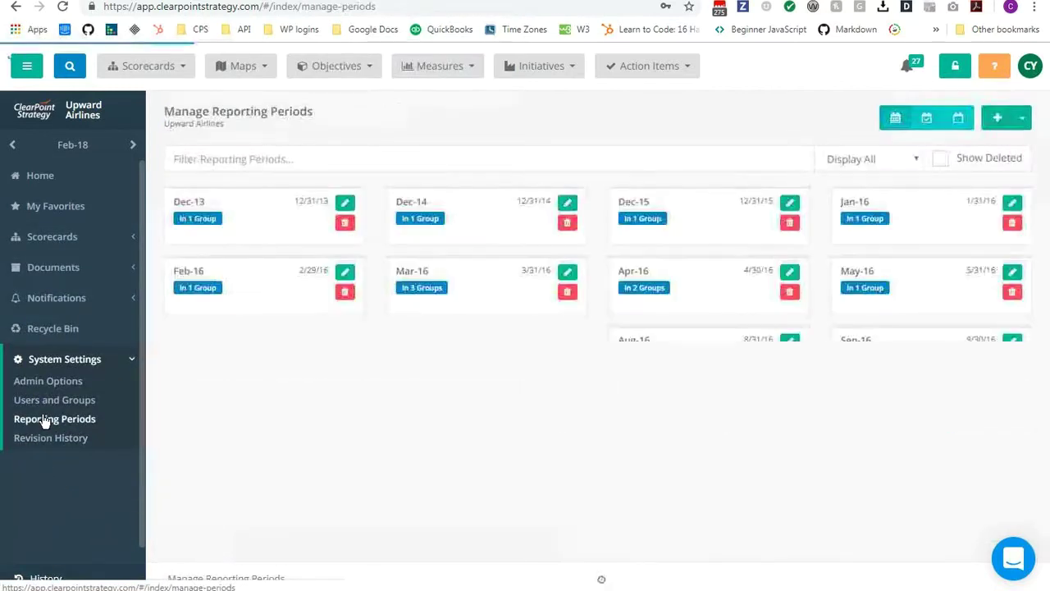
left_click(1023, 123)
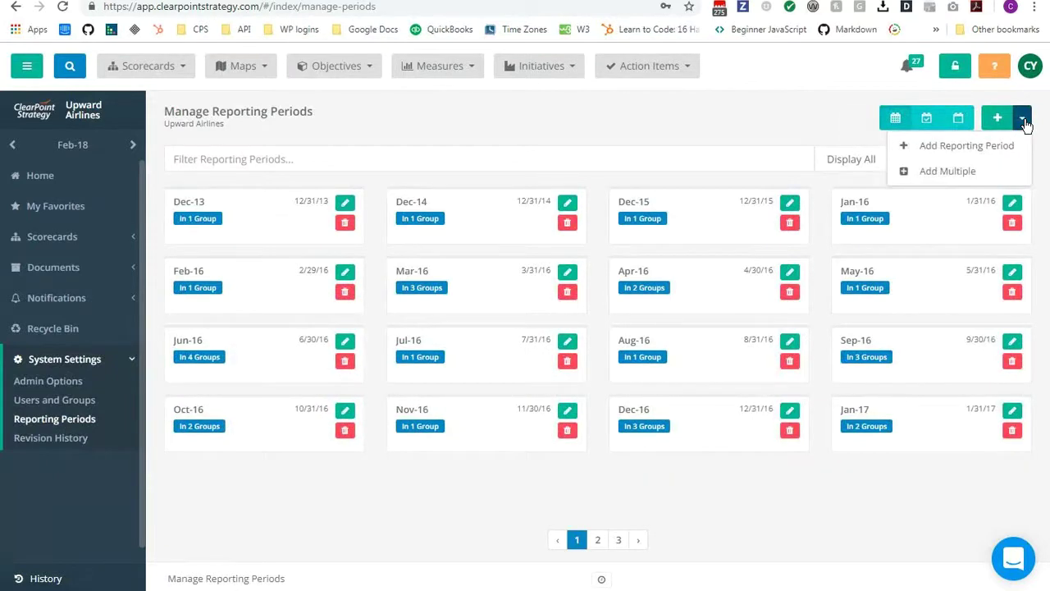
left_click(944, 172)
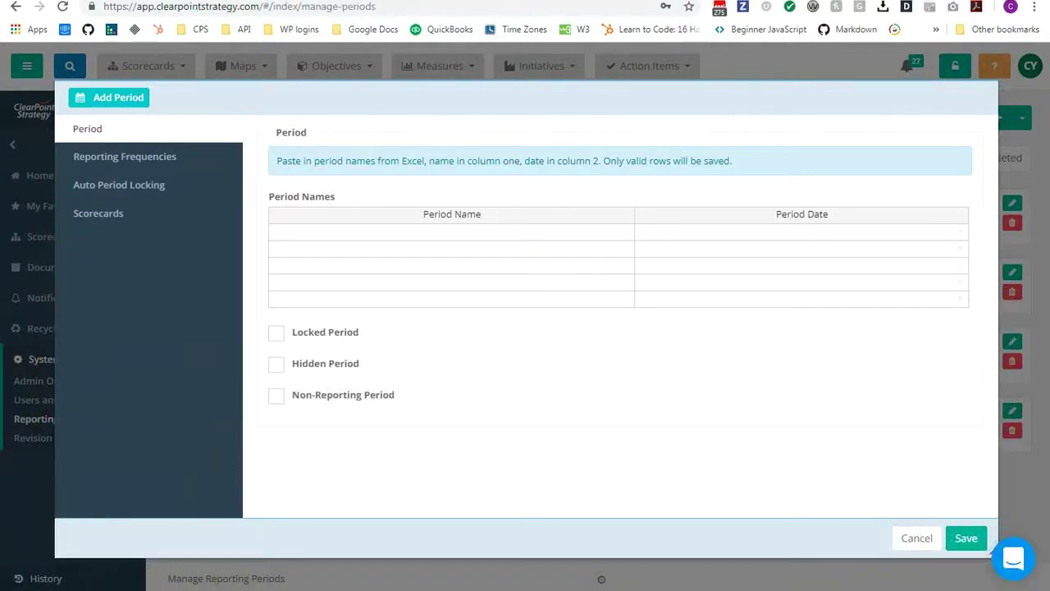
- Copy the Jan-19 to Dec-19 period names and dates in A1:B12 from the Excel sheet into the Period Names table
key("alt+Tab")
left_click_drag(31, 112, 104, 283)
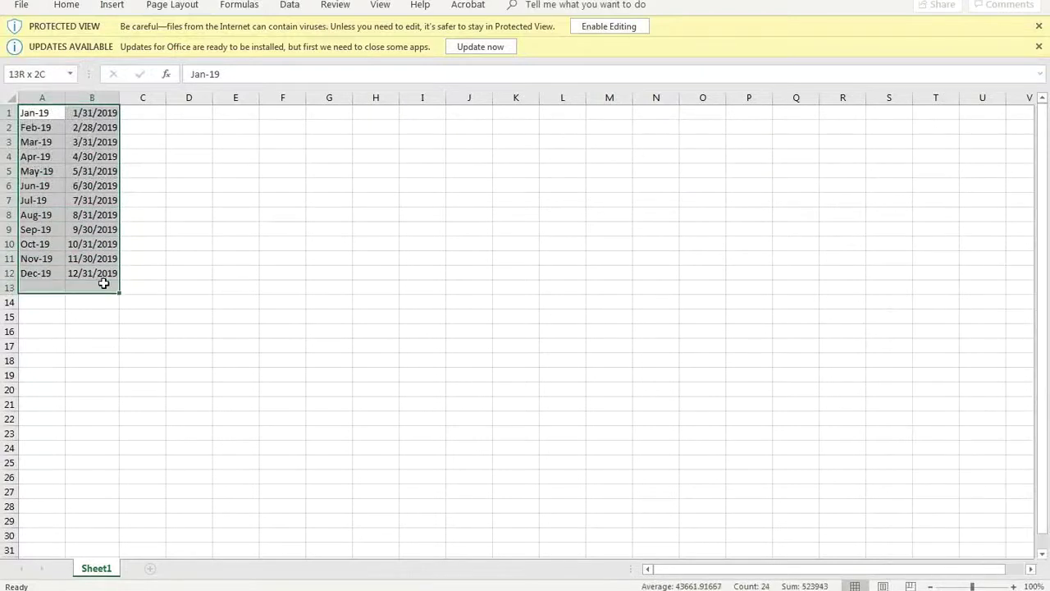
left_click(92, 273)
left_click_drag(30, 112, 85, 269)
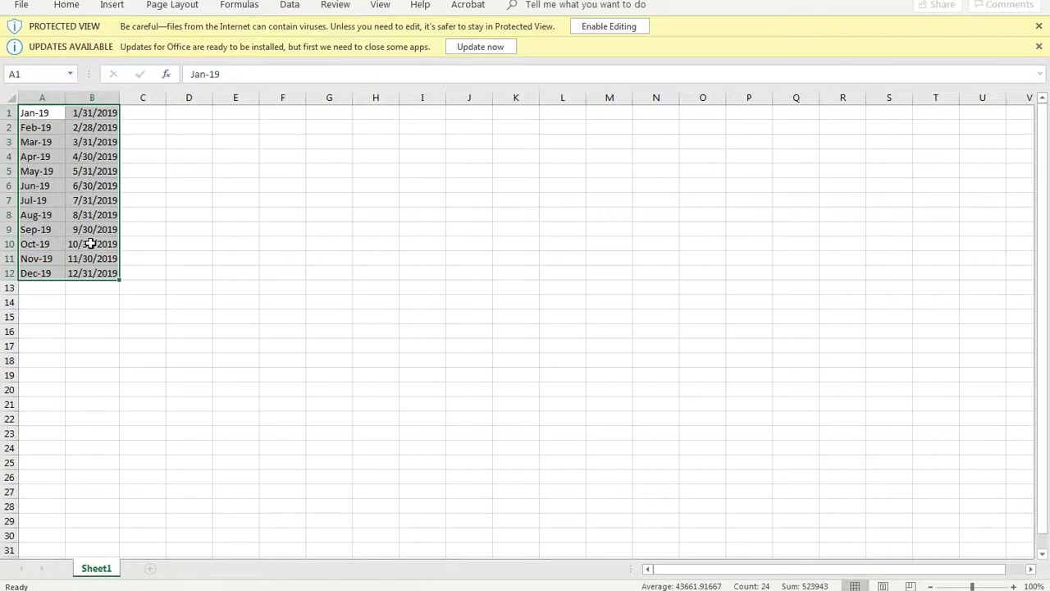
key("ctrl+c")
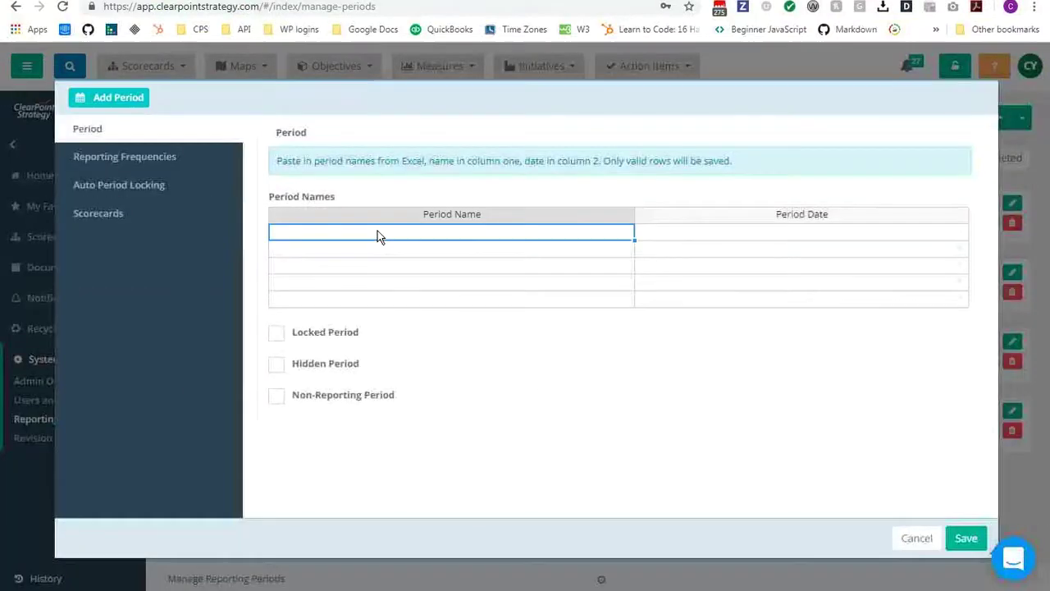
key("ctrl+v")
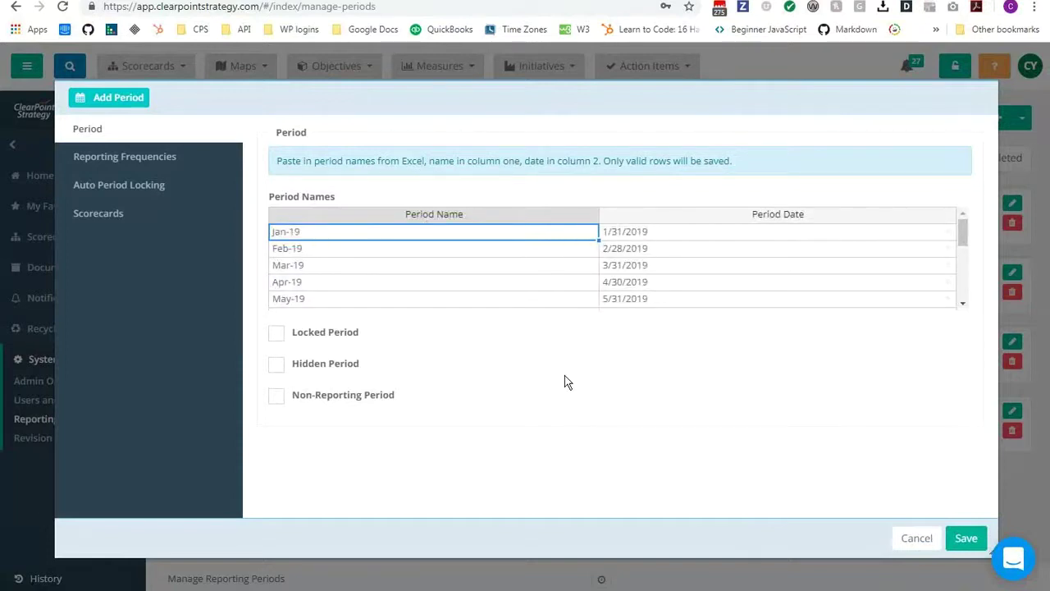
scroll(515, 271, "down", 1)
scroll(515, 271, "down", 2)
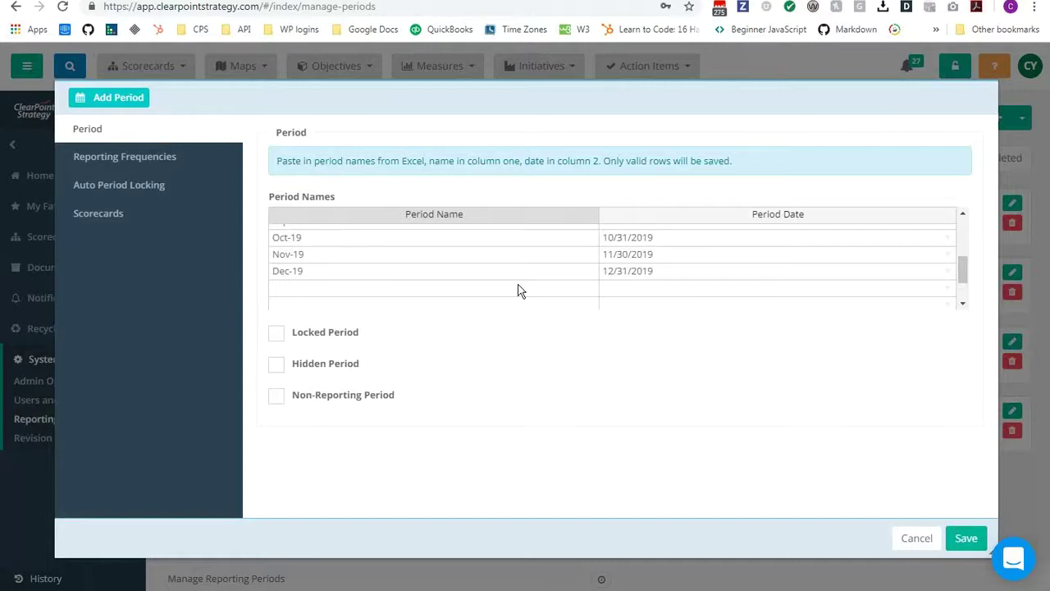
- Include the new 2019 periods in the Monthly reporting frequency, save the bulk addition, and view the last page of reporting periods
left_click(187, 164)
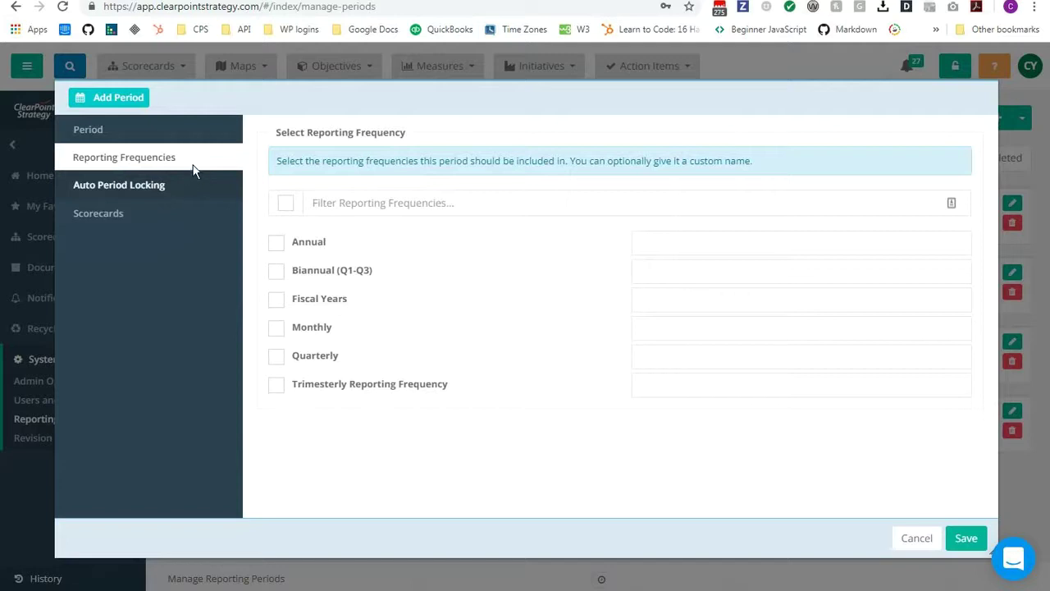
left_click(277, 327)
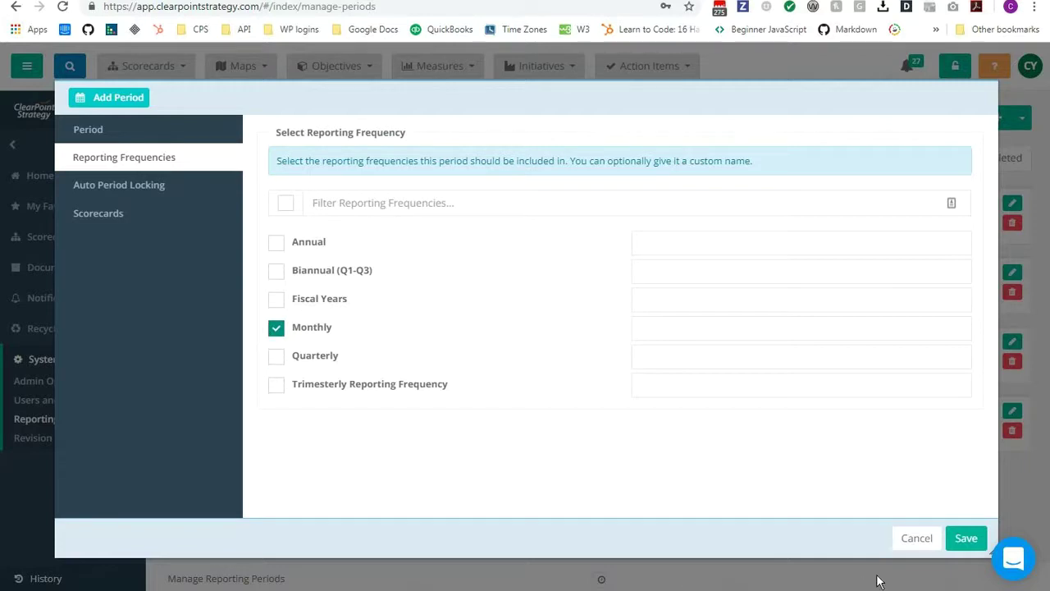
left_click(965, 537)
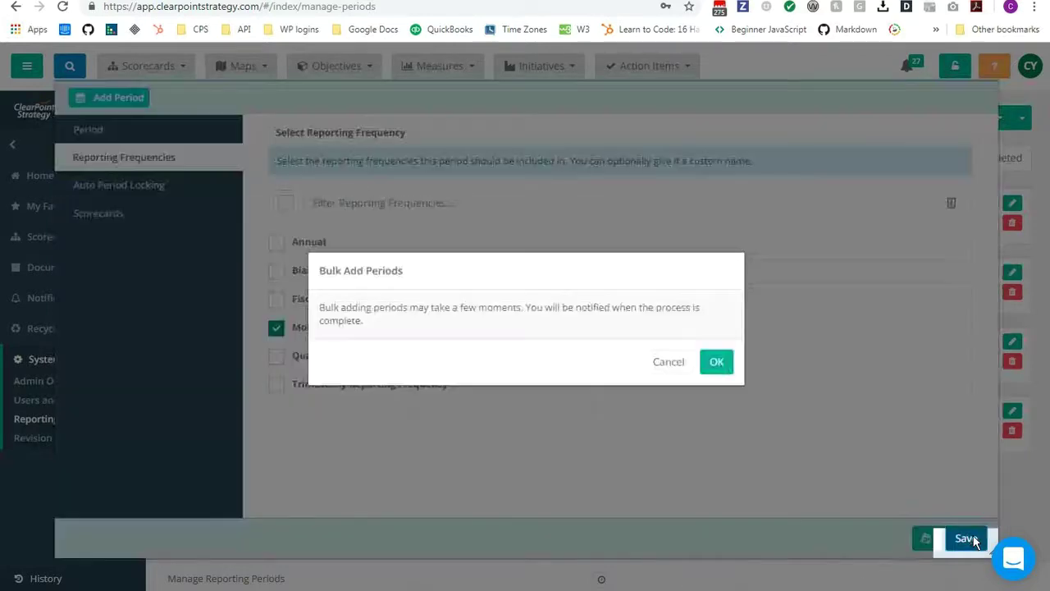
left_click(716, 364)
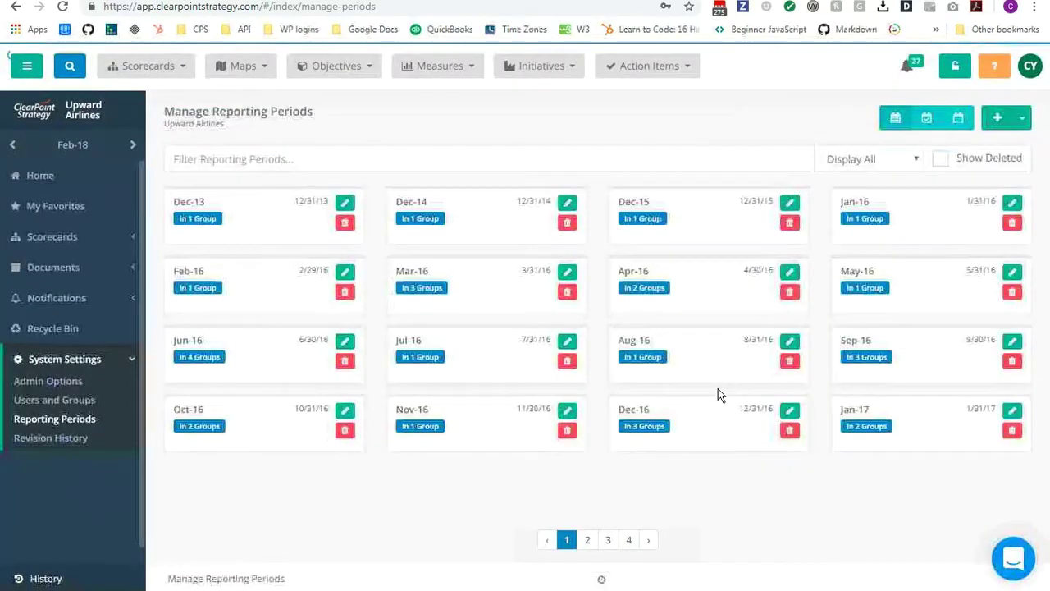
left_click(630, 539)
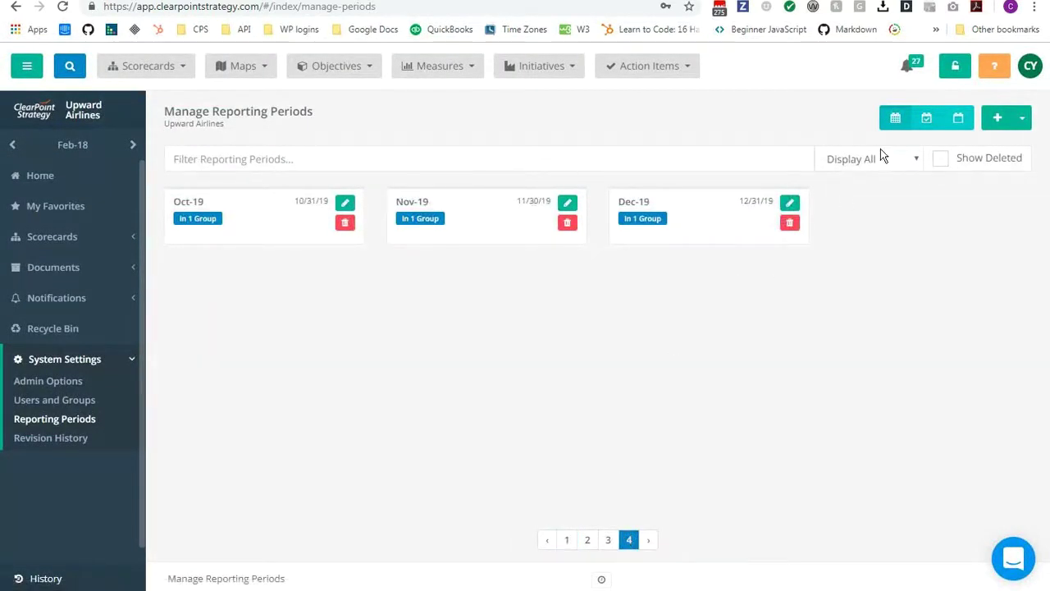
- Add Dec-19 to the Annual reporting frequency with the custom period name 2019
left_click(927, 119)
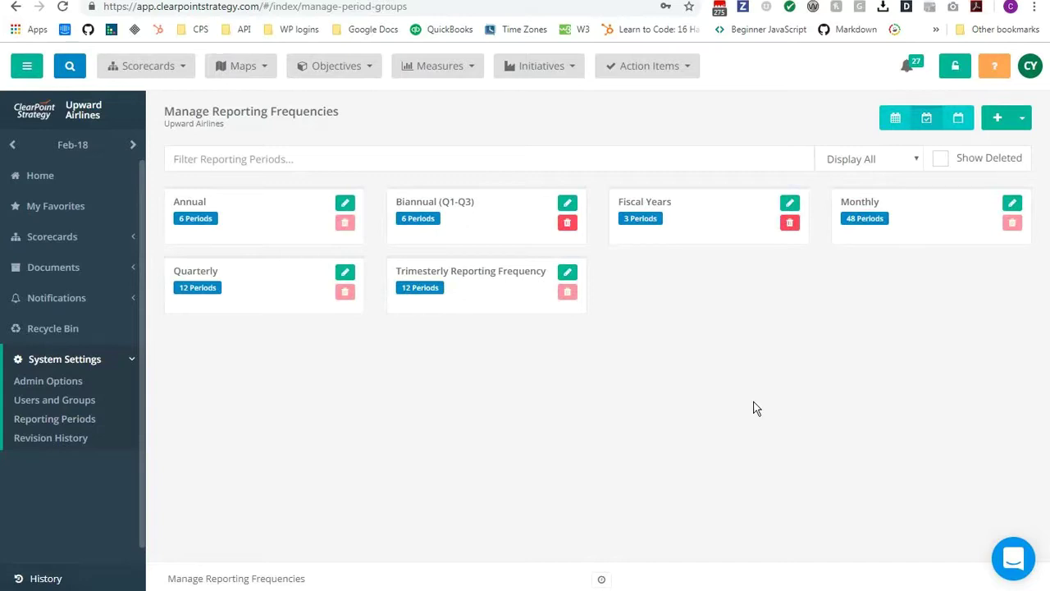
left_click(344, 203)
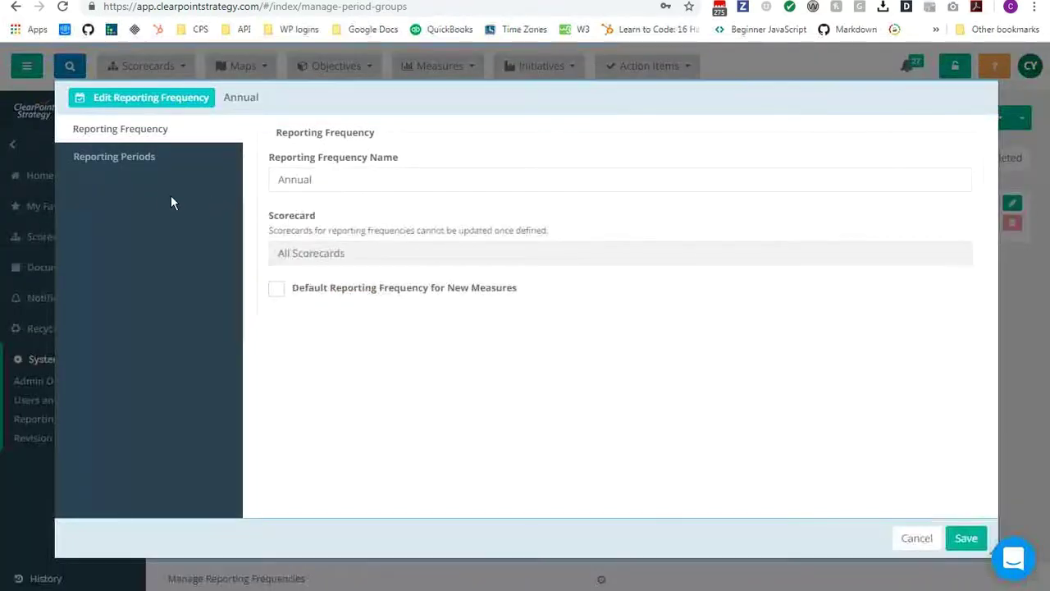
left_click(142, 161)
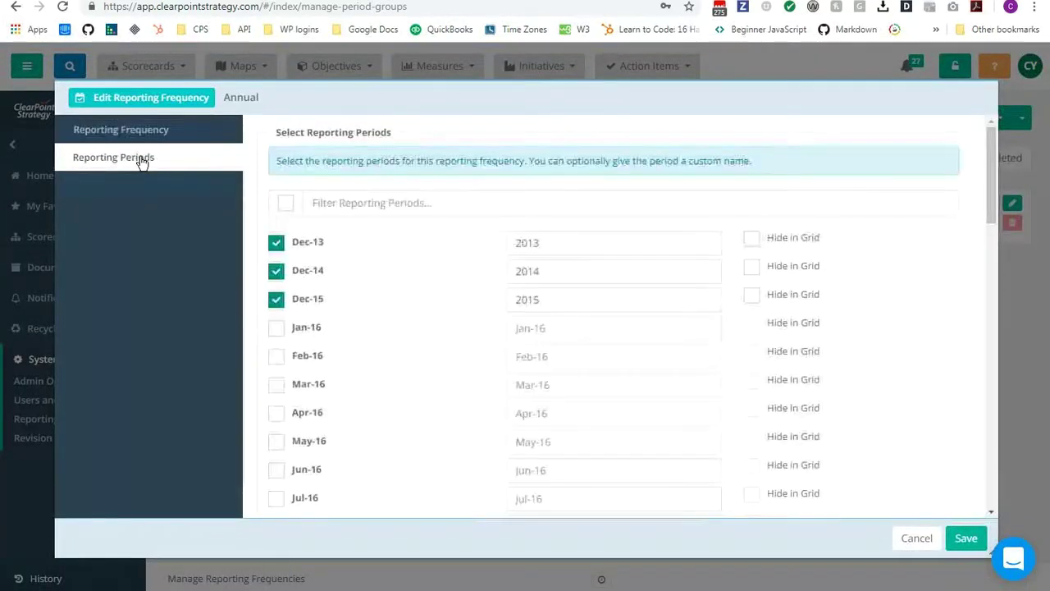
scroll(430, 316, "down", 5)
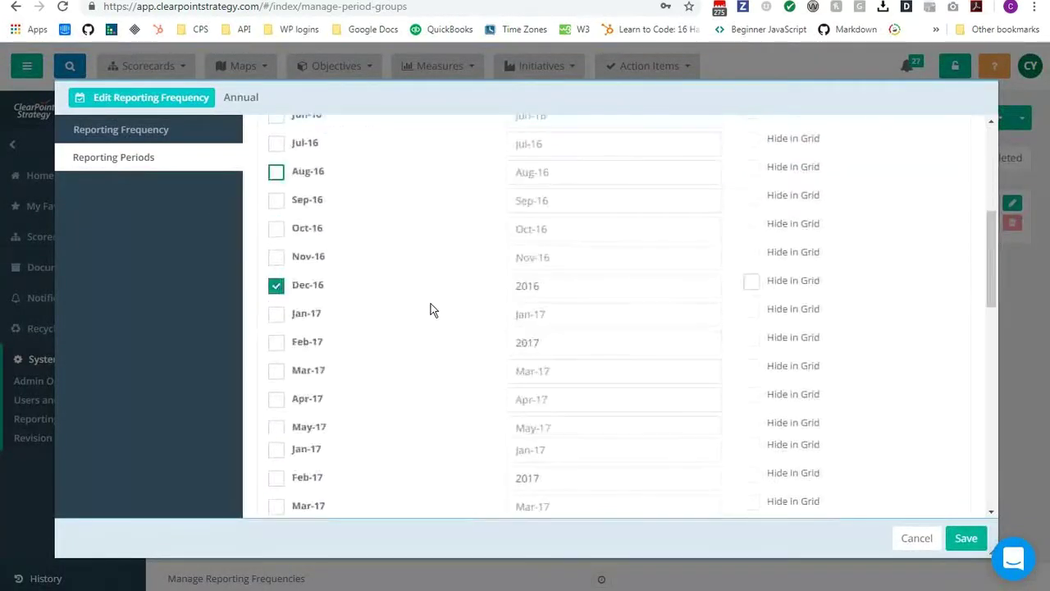
scroll(430, 313, "down", 3)
scroll(431, 317, "down", 6)
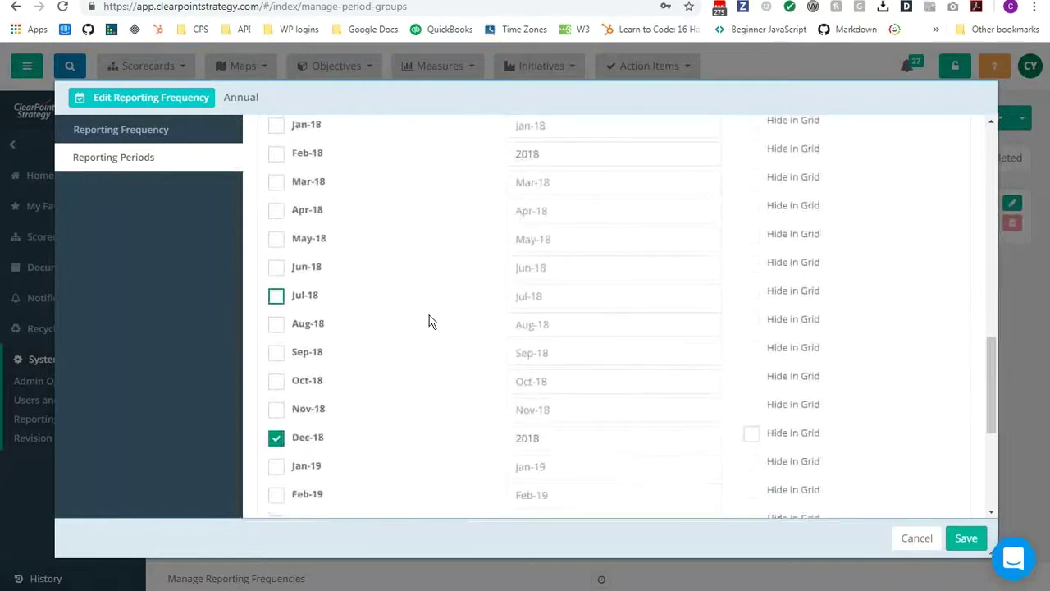
left_click(276, 475)
left_click(543, 481)
type("2019")
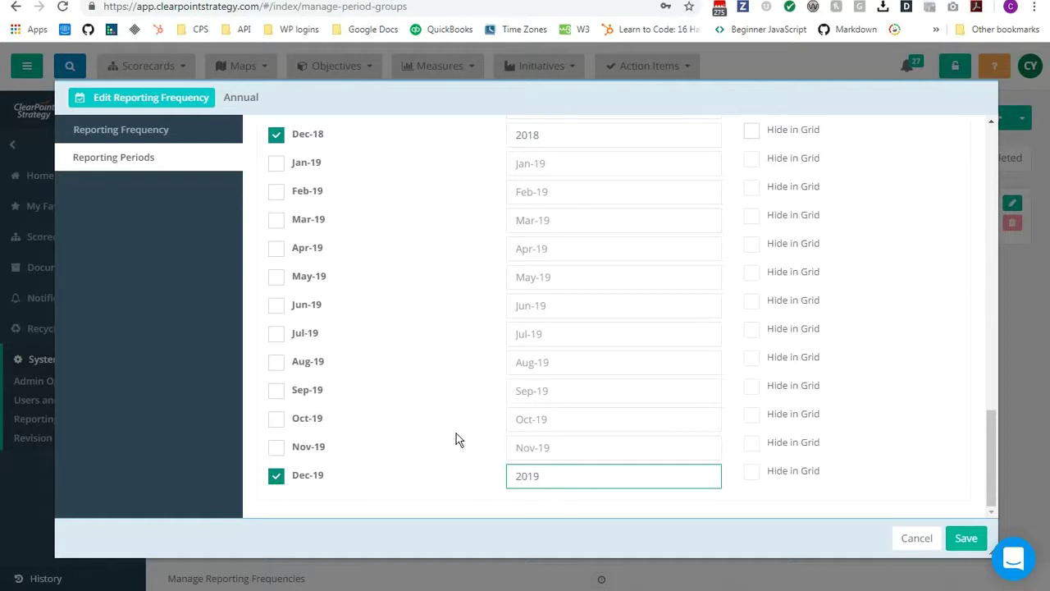
- Hide the Dec-13, Dec-14 and Dec-15 periods in the grid for the Annual reporting frequency and save it
scroll(457, 435, "up", 12)
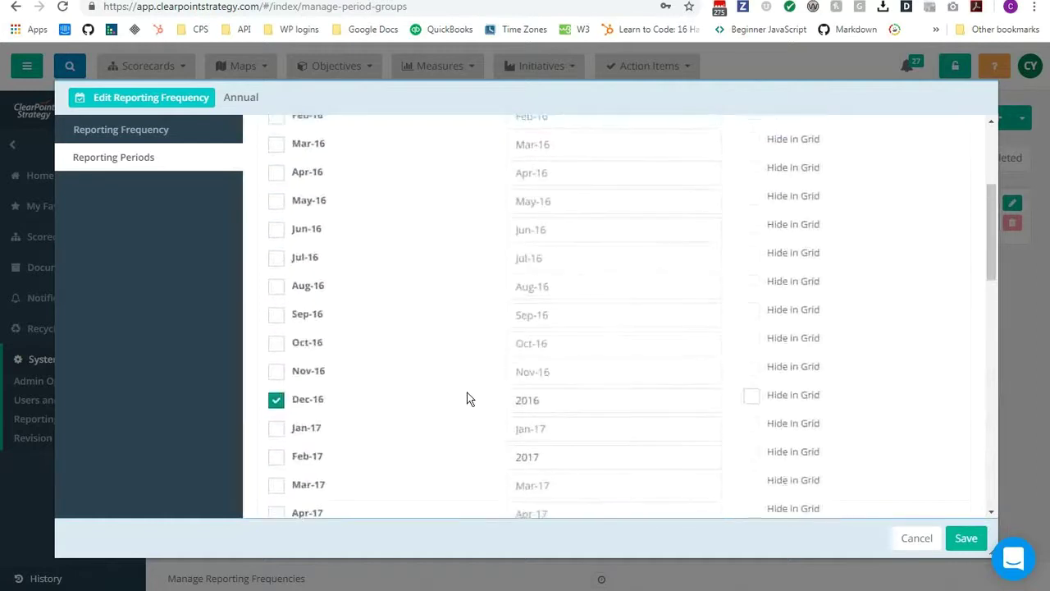
scroll(466, 399, "up", 3)
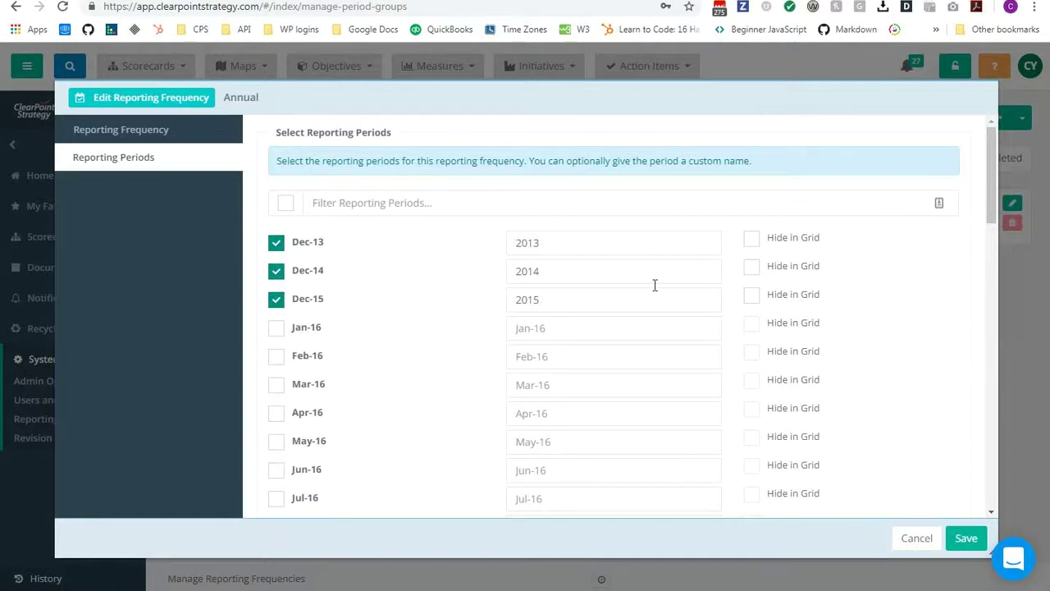
left_click(751, 239)
left_click(752, 266)
left_click(751, 295)
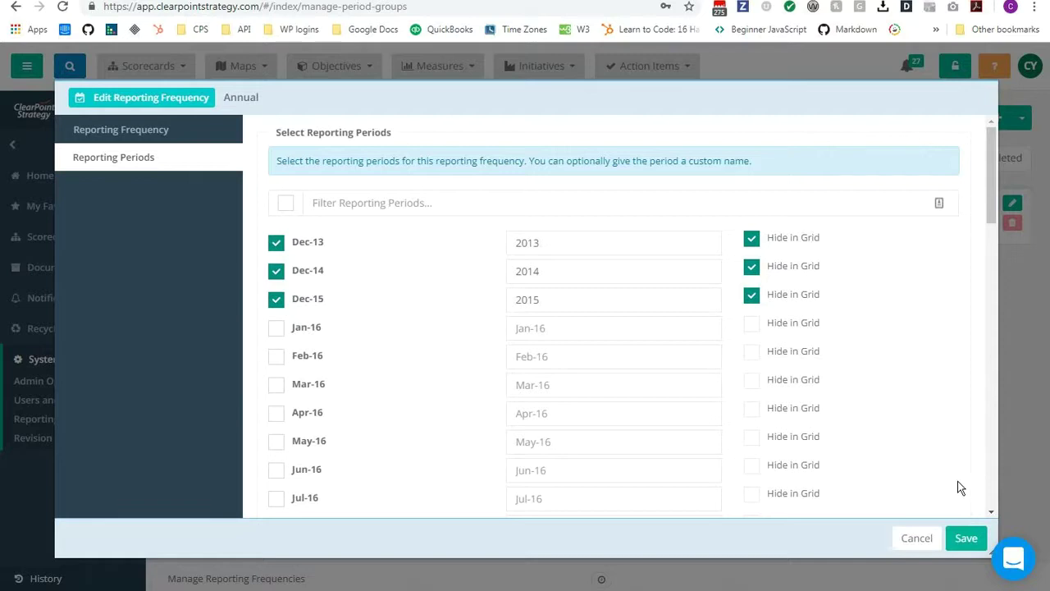
left_click(965, 539)
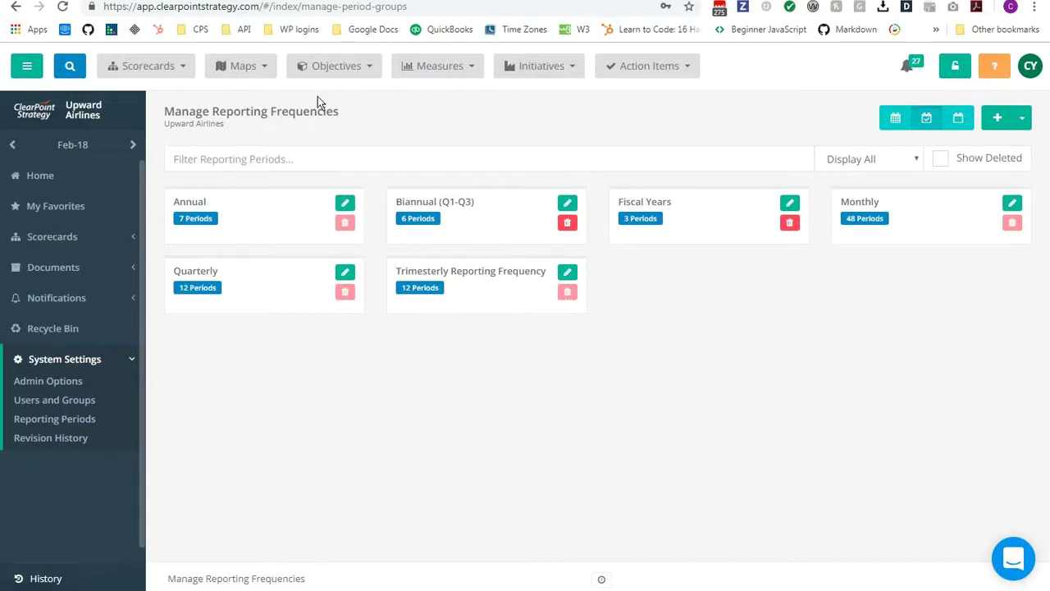
- Create a new measure report named "RF clean up"
left_click(439, 67)
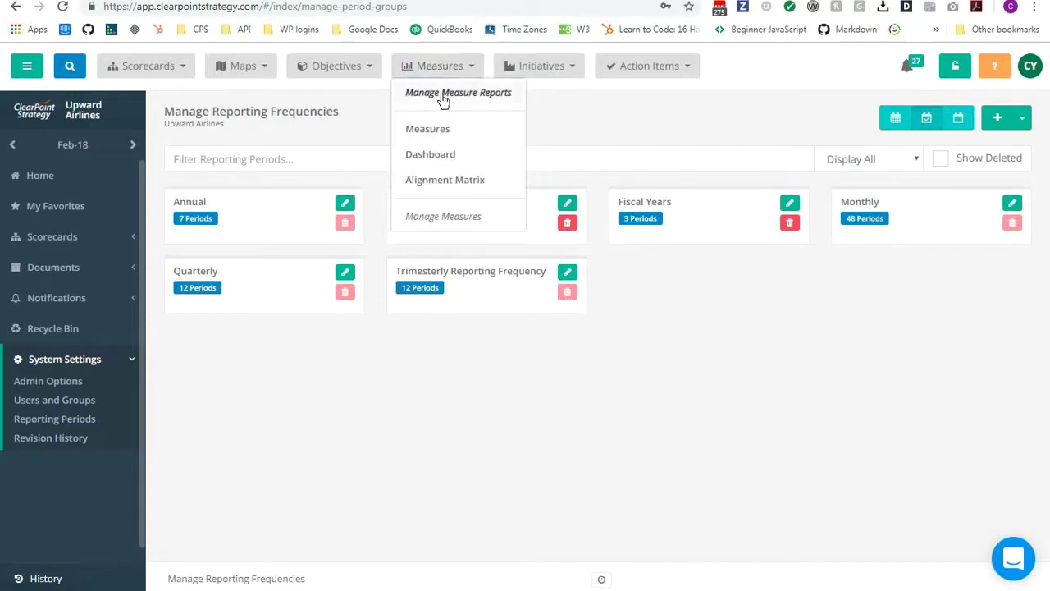
left_click(440, 94)
left_click(996, 119)
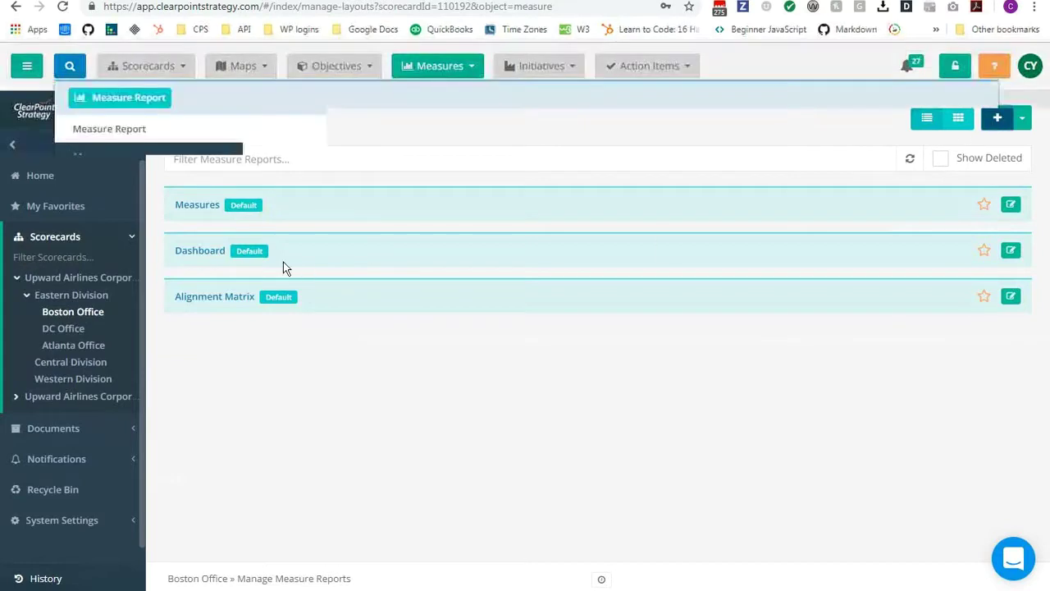
left_click(308, 155)
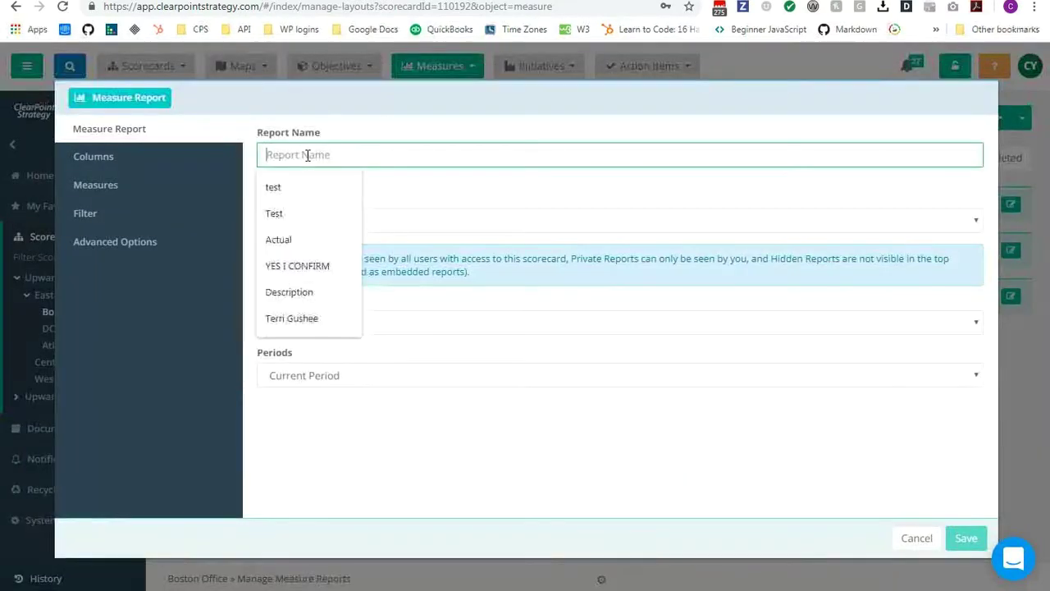
type("RF cl")
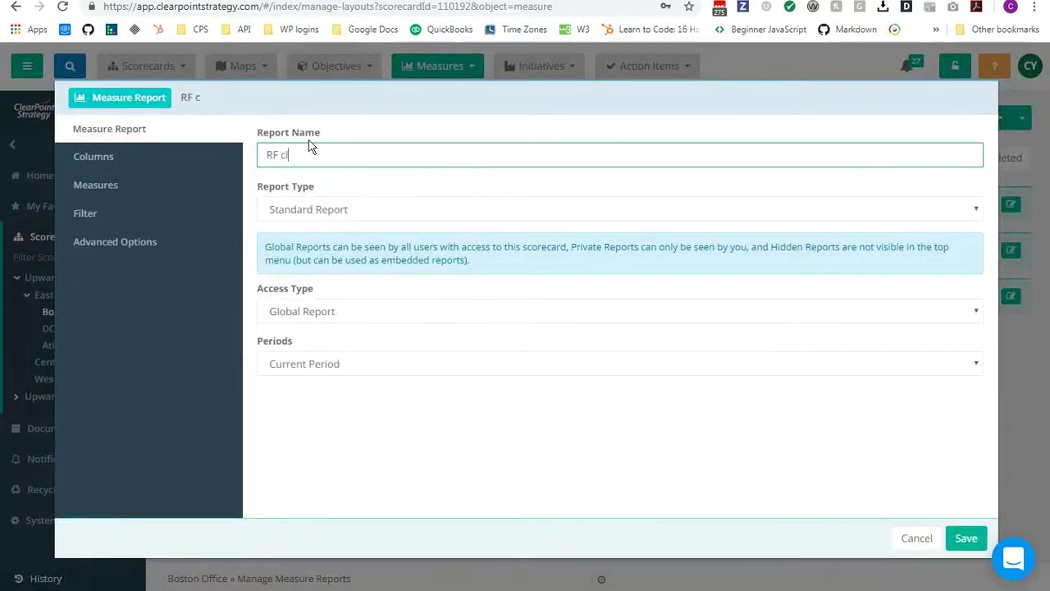
type("ean up")
- Add Measure and Reporting Frequency as columns of the report
left_click(166, 155)
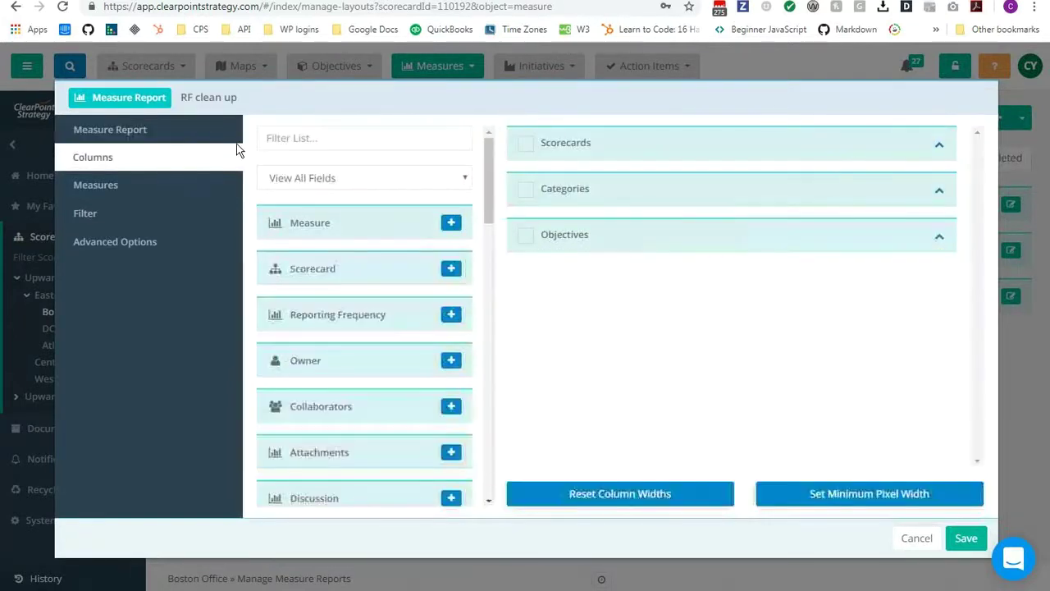
left_click(452, 223)
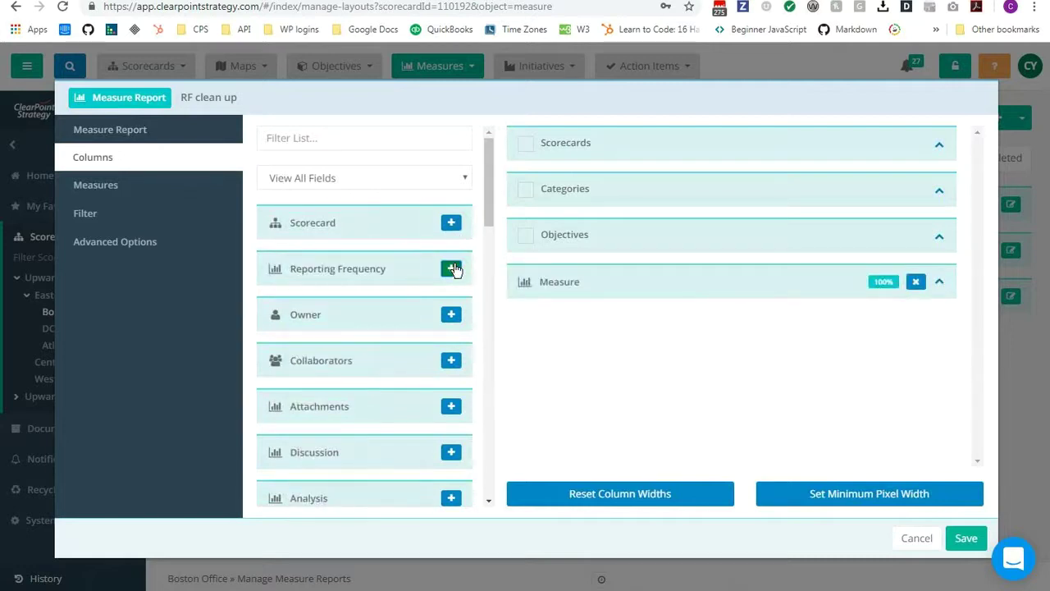
left_click(452, 268)
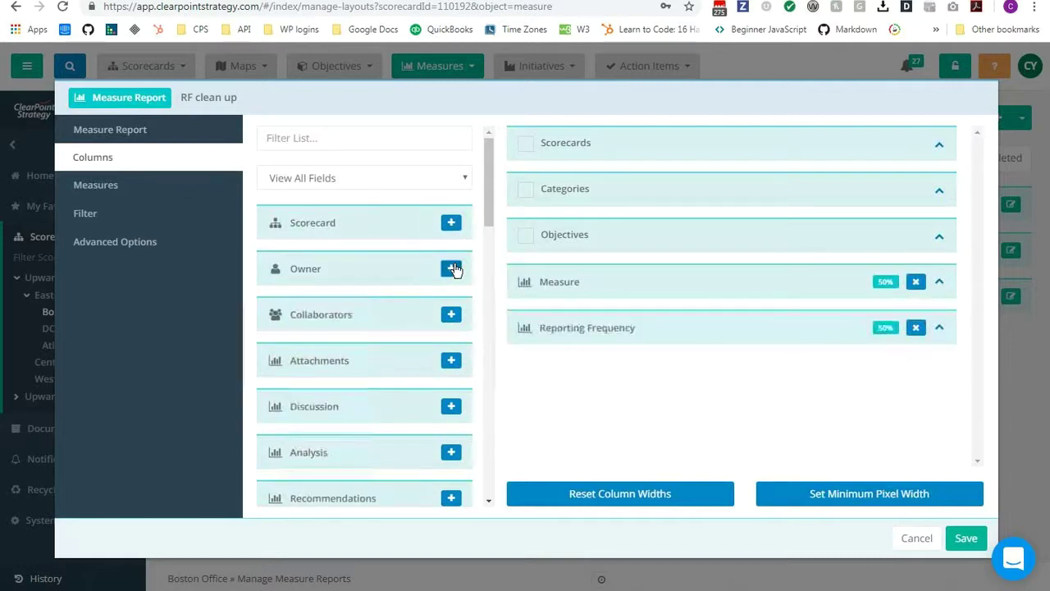
- Include all measures from every current and 2018 archive scorecard in the report, along with Reference Measures
left_click(96, 187)
left_click(264, 191)
left_click(264, 219)
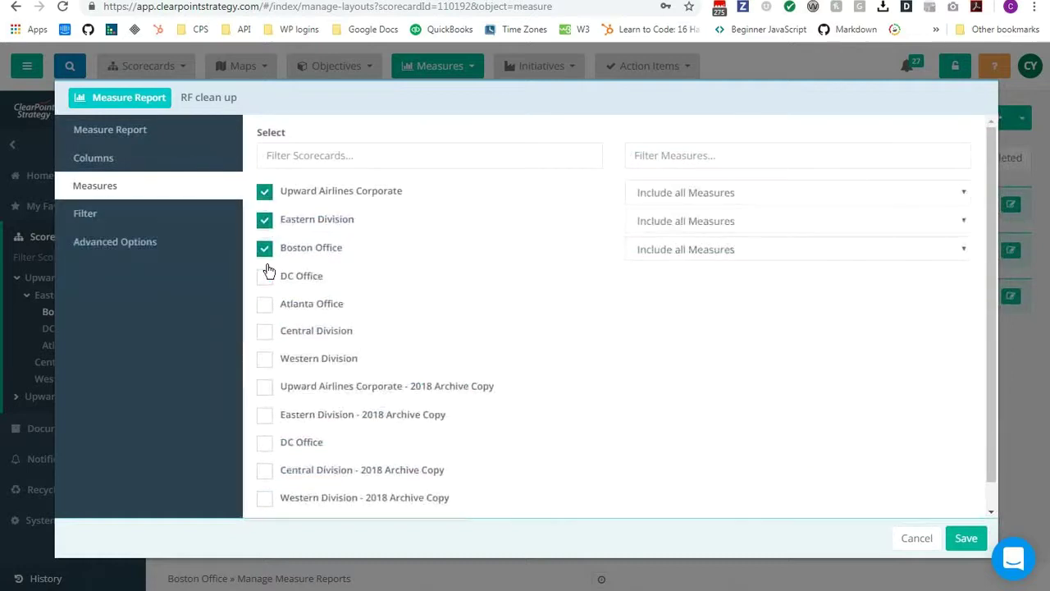
left_click(264, 275)
left_click(264, 305)
left_click(264, 333)
left_click(264, 361)
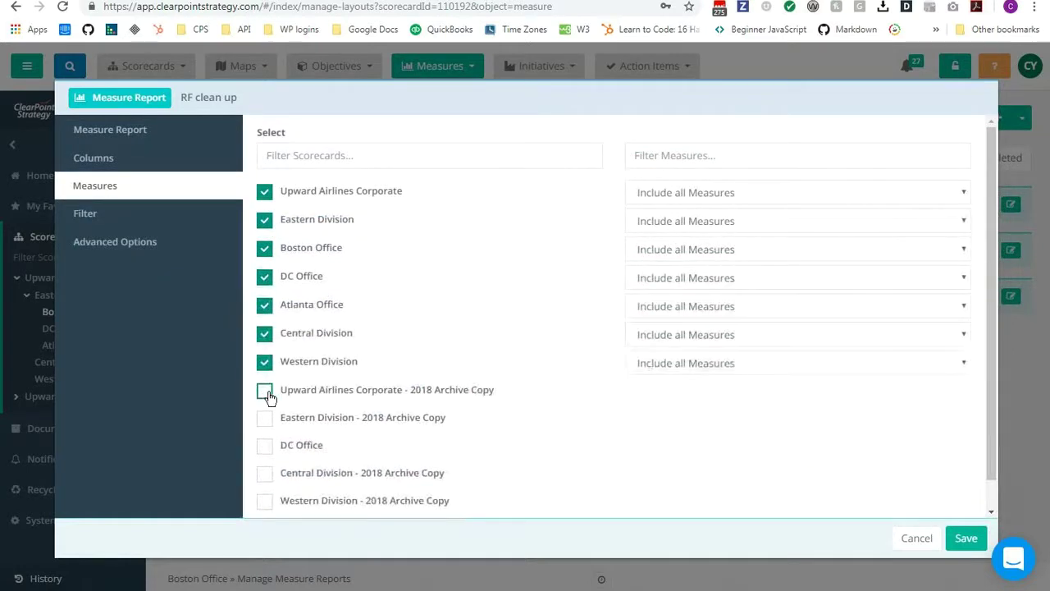
left_click(264, 389)
left_click(264, 420)
left_click(264, 447)
left_click(264, 474)
left_click(264, 502)
scroll(273, 485, "down", 1)
left_click(264, 498)
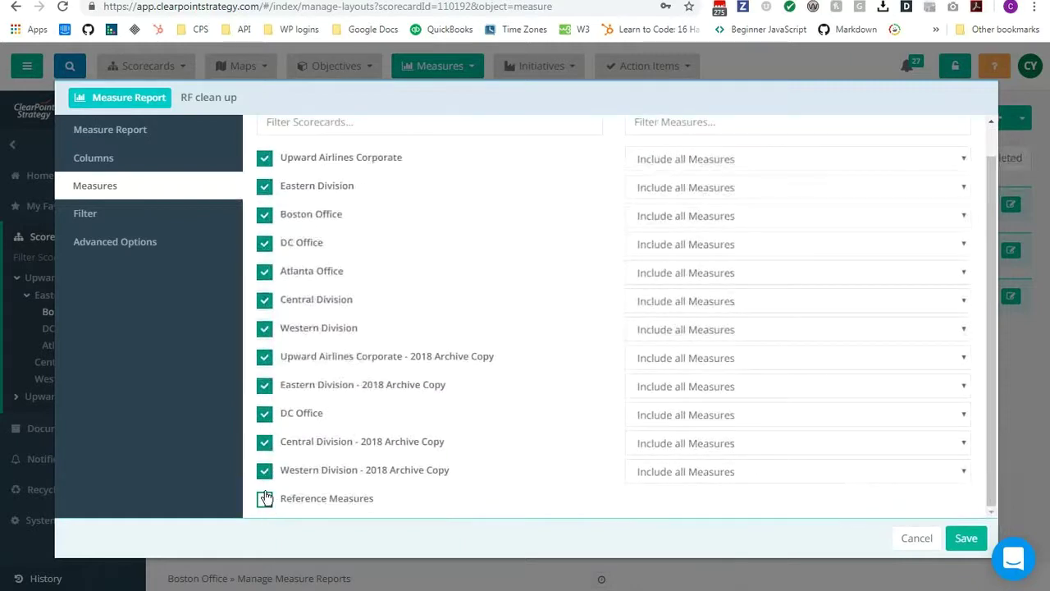
- Filter the report to measures whose Reporting Frequency equals Trimesterly Reporting Frequency, and save the report
left_click(150, 215)
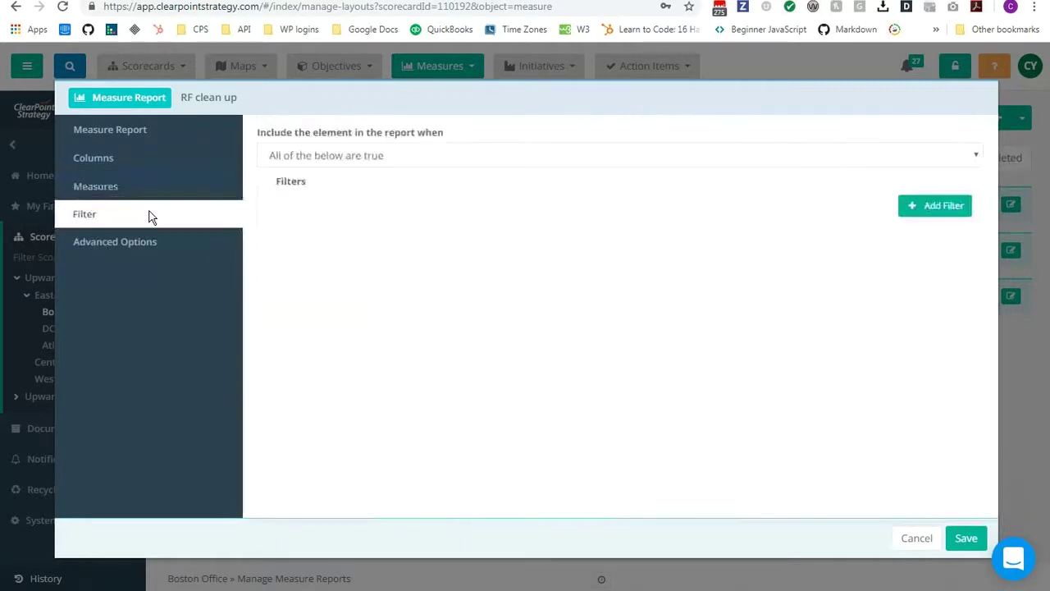
left_click(934, 207)
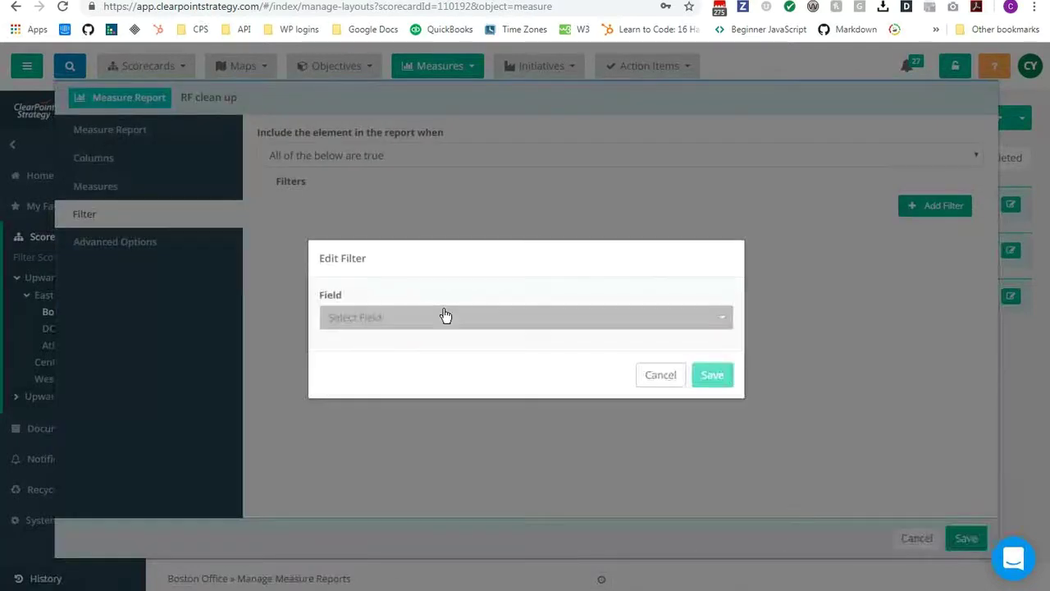
left_click(446, 318)
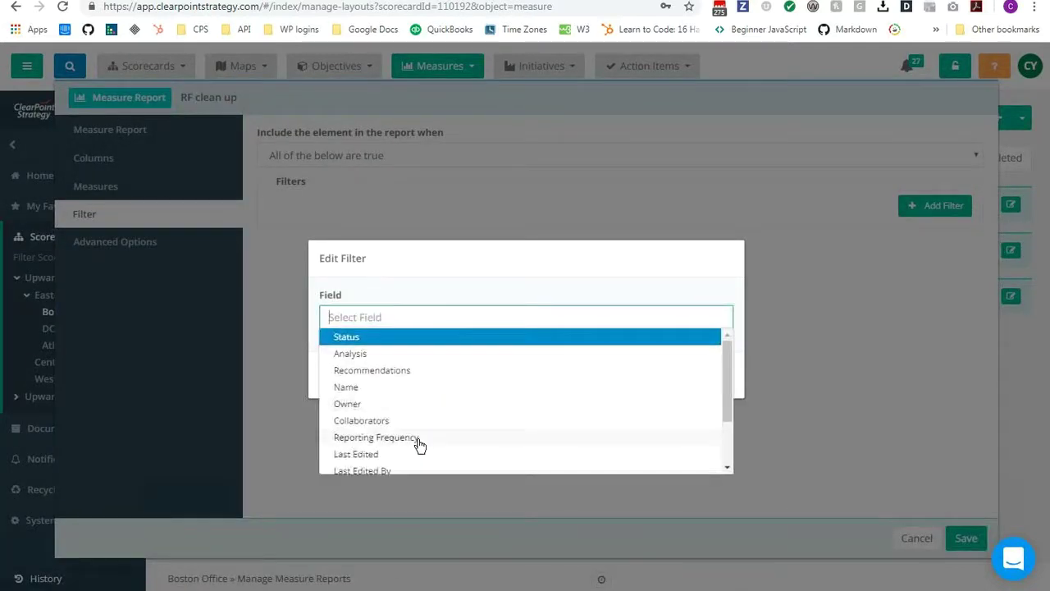
left_click(419, 439)
left_click(398, 322)
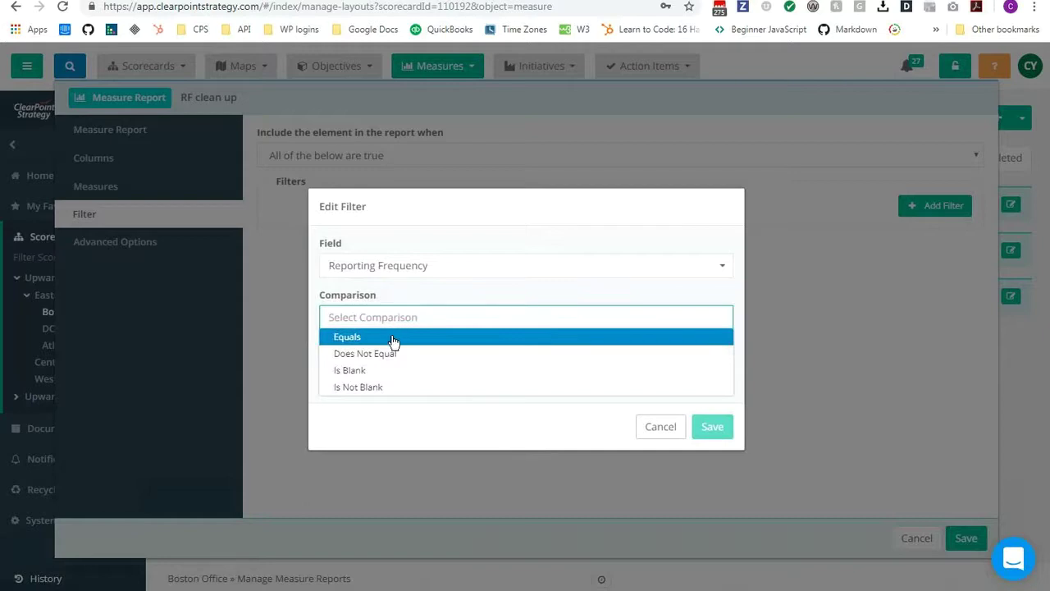
left_click(394, 337)
left_click(398, 380)
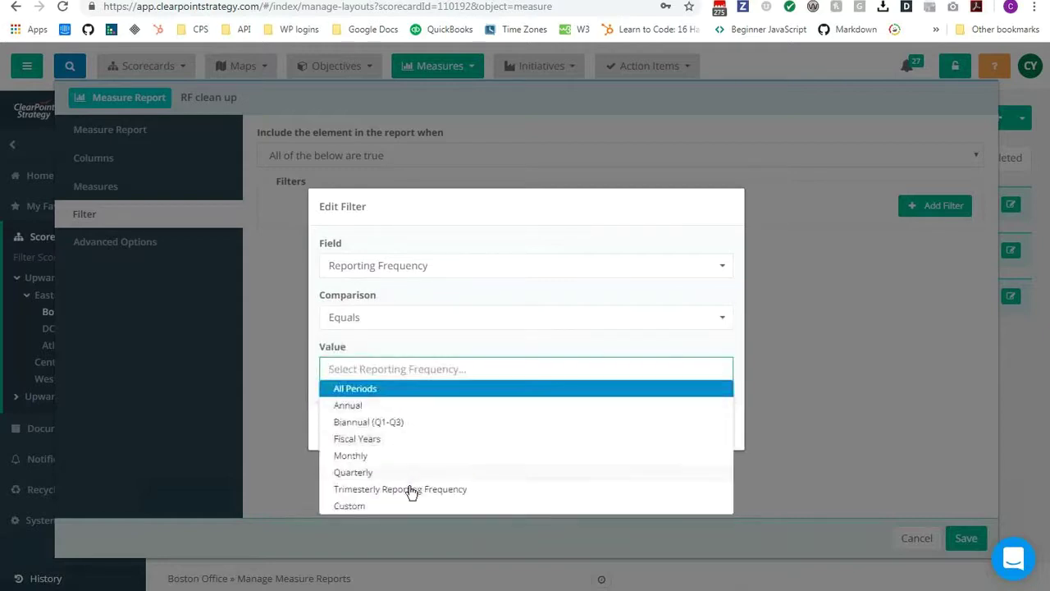
left_click(415, 489)
left_click(707, 426)
left_click(966, 542)
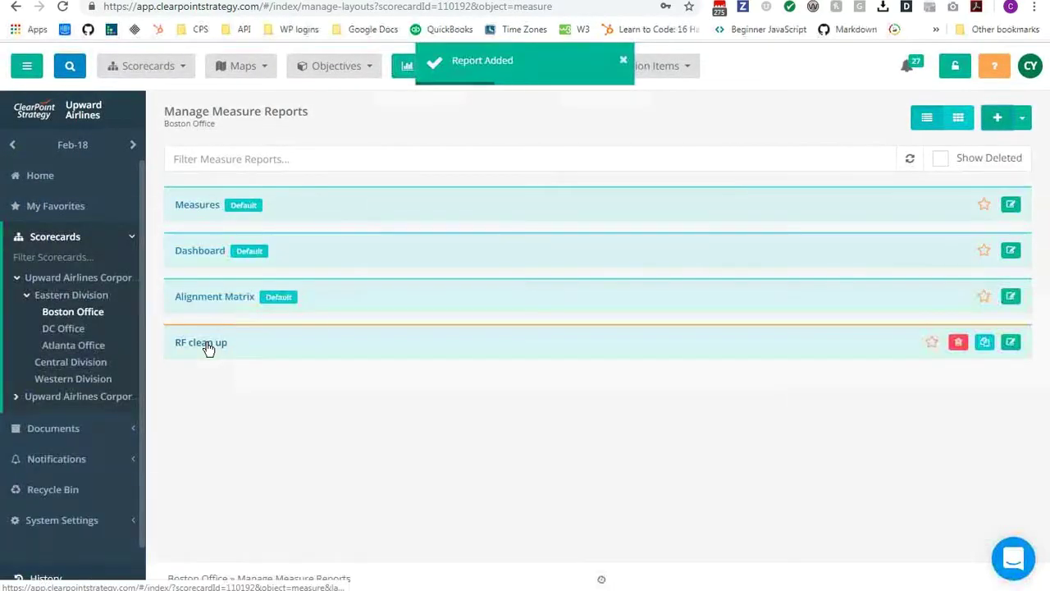
- From the RF clean up report, set the Internal cost per flight measure's reporting frequency to Quarterly and save it
left_click(207, 344)
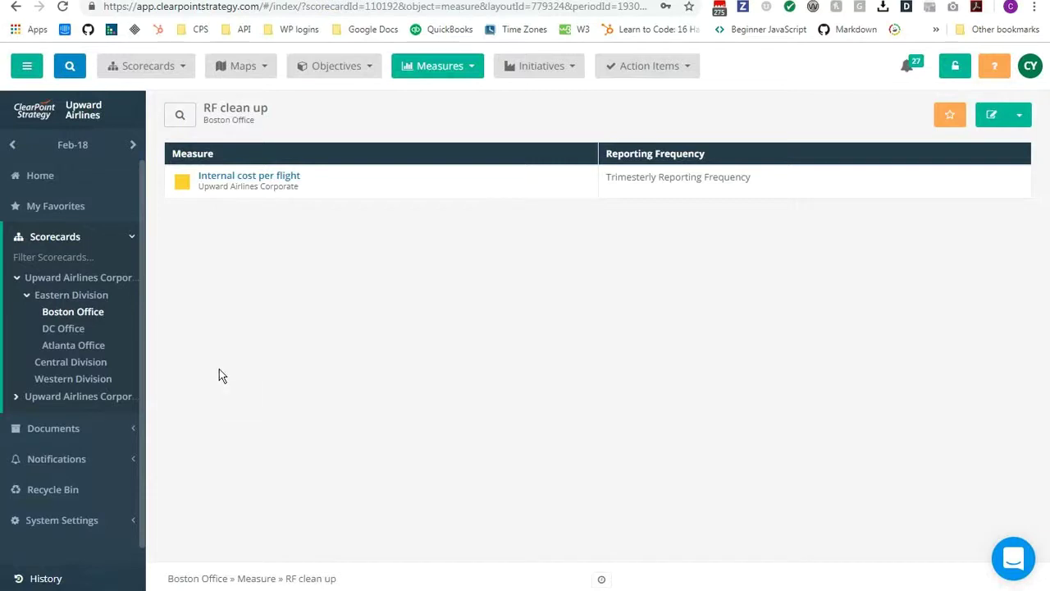
left_click(243, 177)
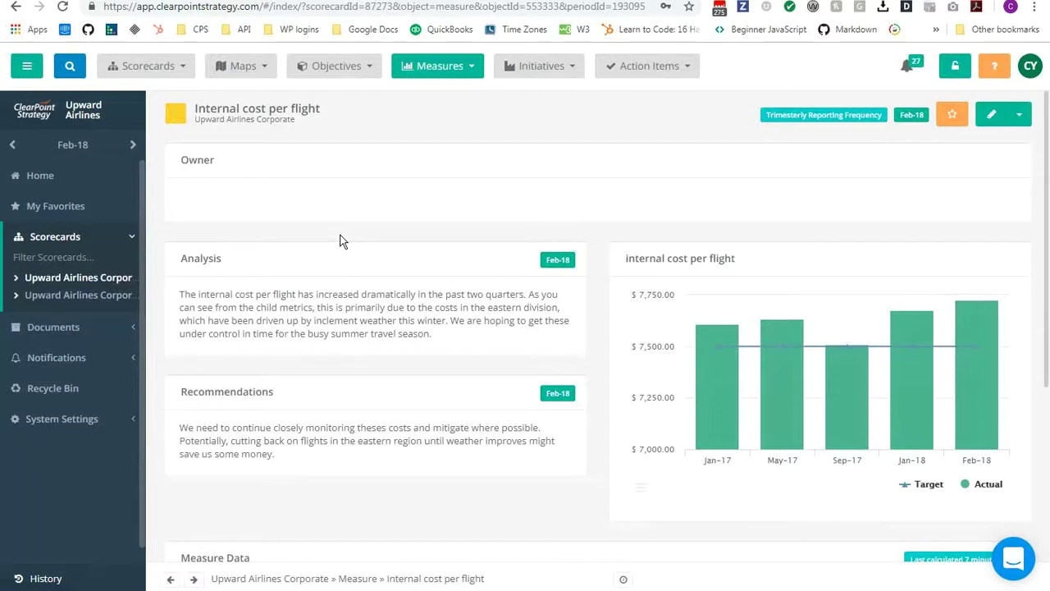
scroll(367, 234, "down", 3)
scroll(509, 228, "up", 3)
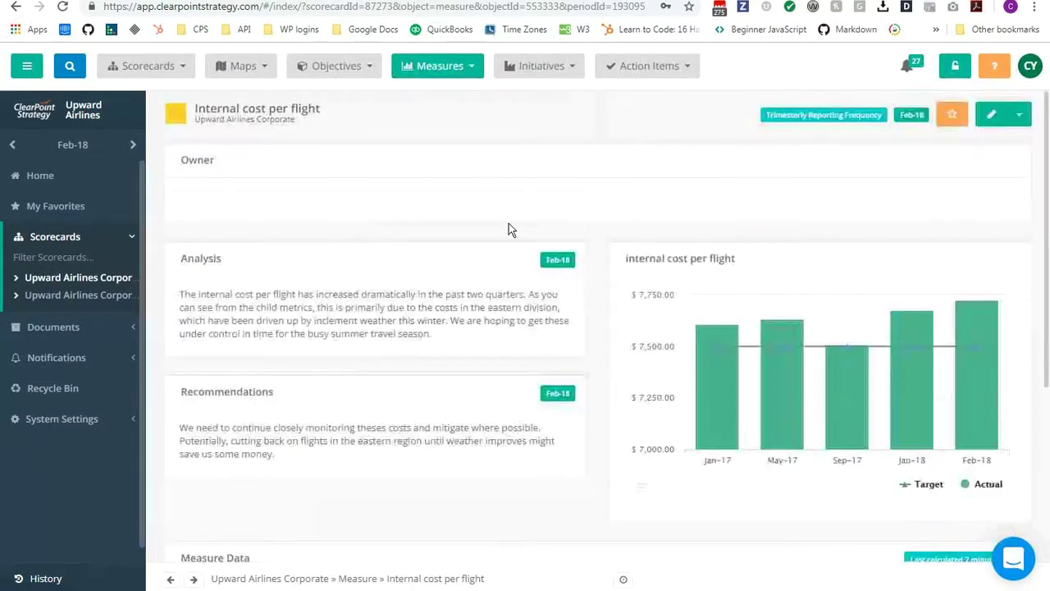
left_click(992, 117)
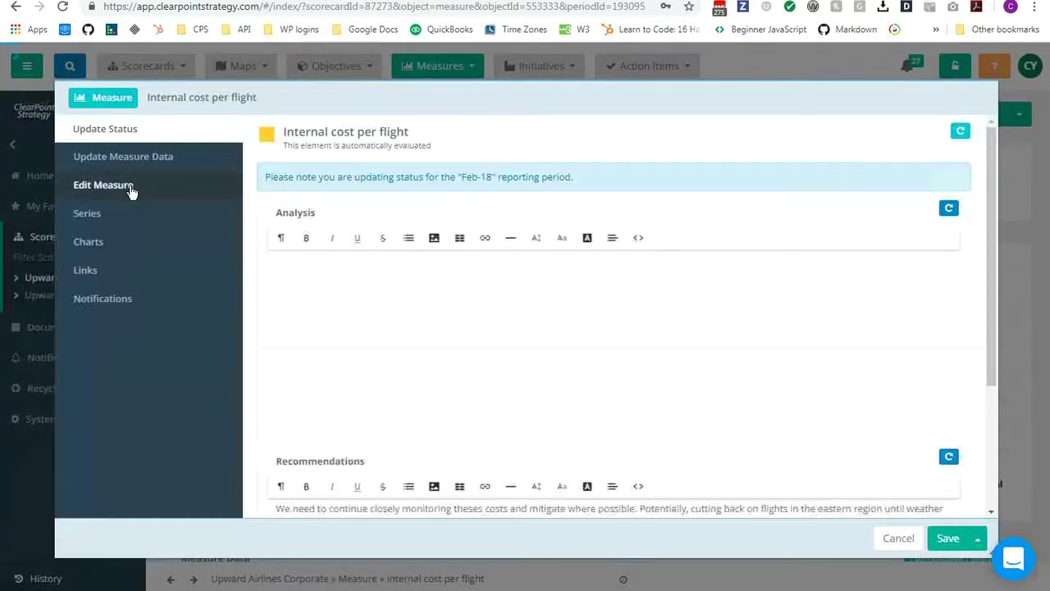
left_click(132, 187)
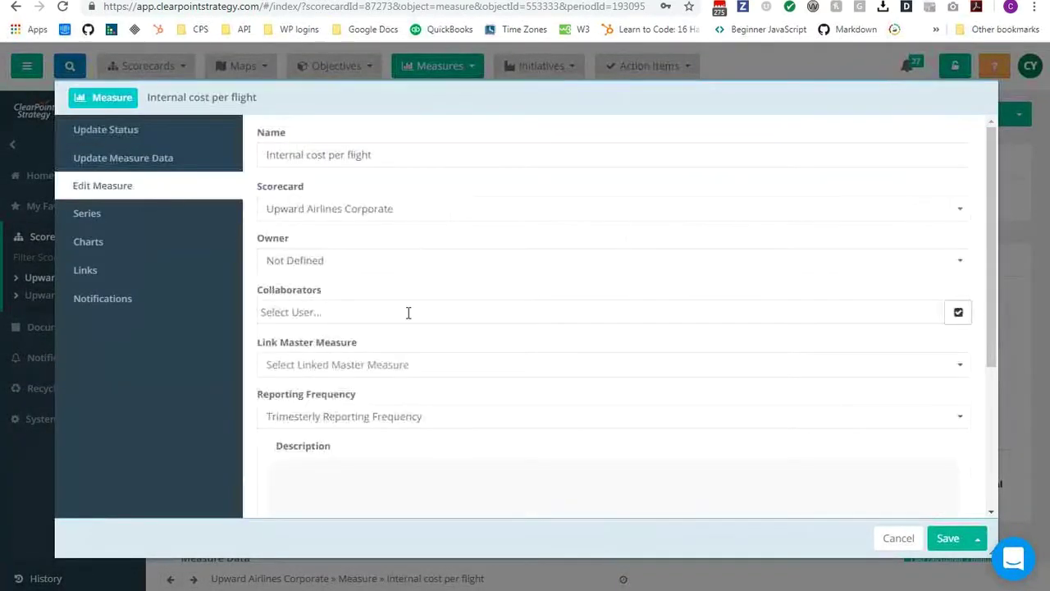
left_click(352, 420)
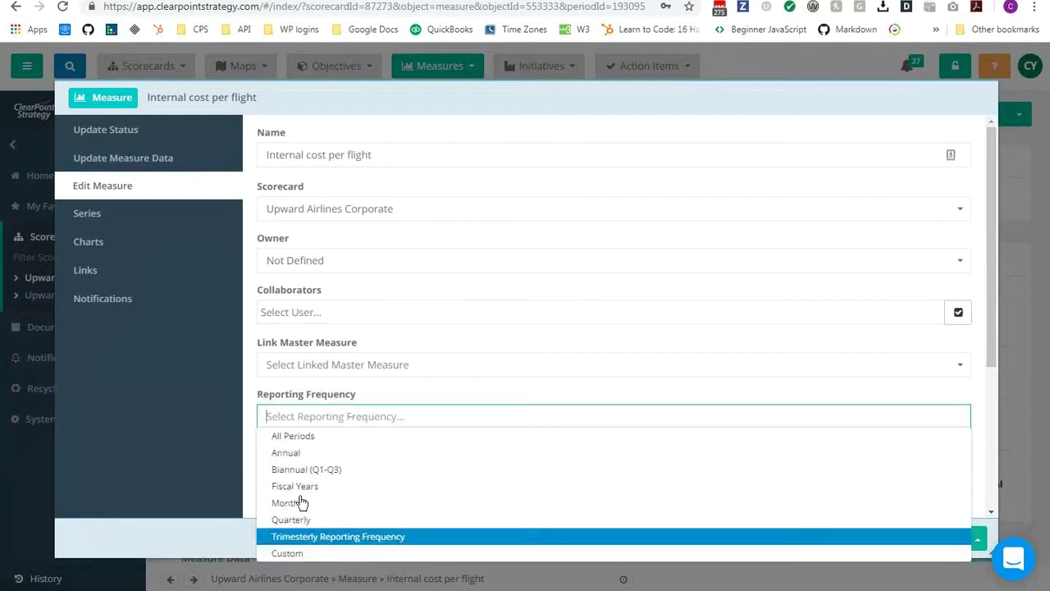
left_click(297, 521)
left_click(950, 542)
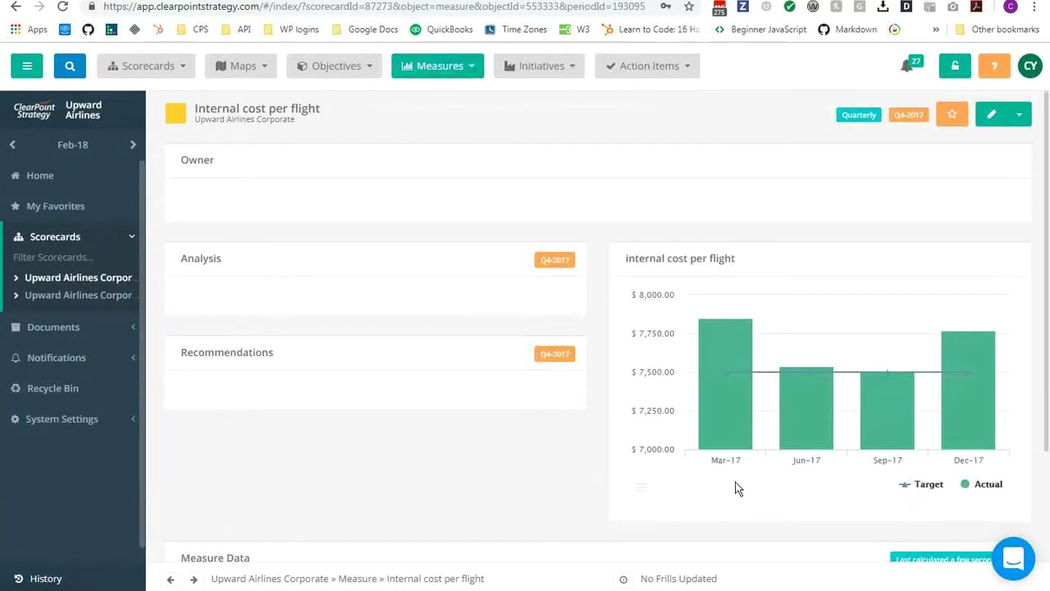
- Delete the Trimesterly Reporting Frequency from the system's reporting frequencies
left_click(31, 422)
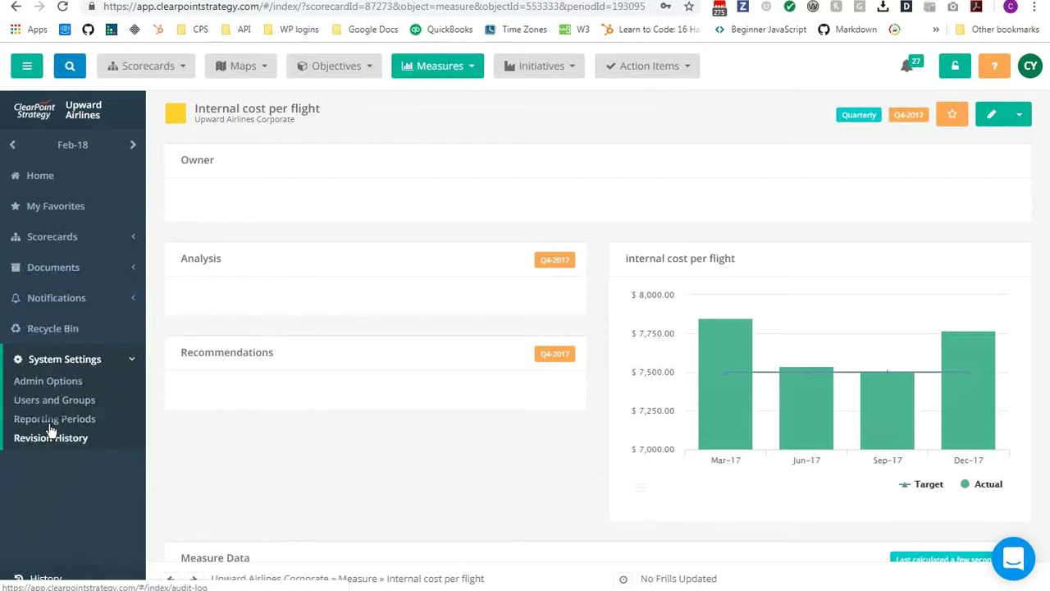
left_click(52, 423)
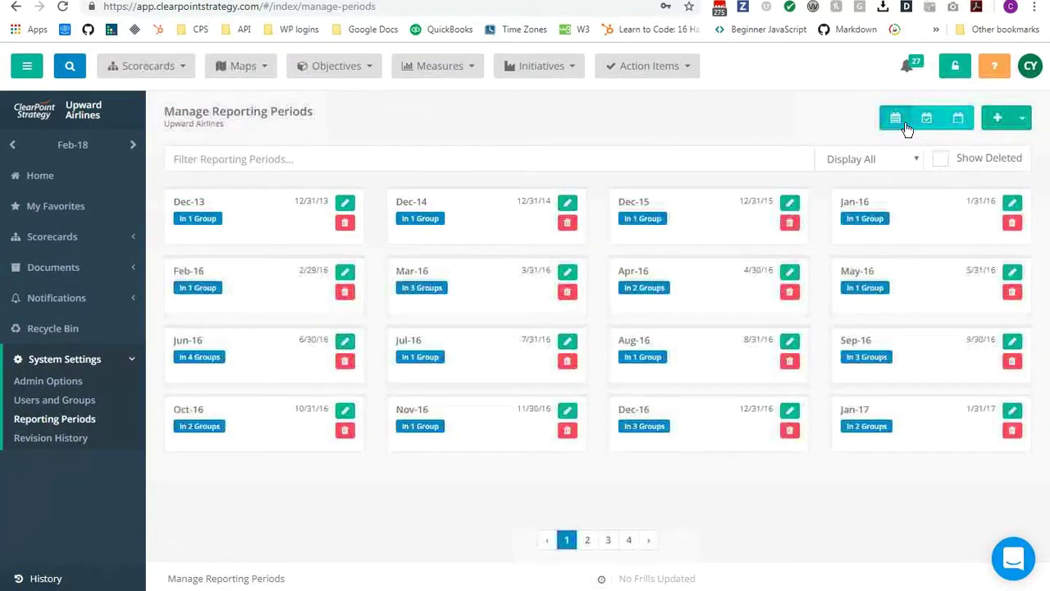
left_click(919, 127)
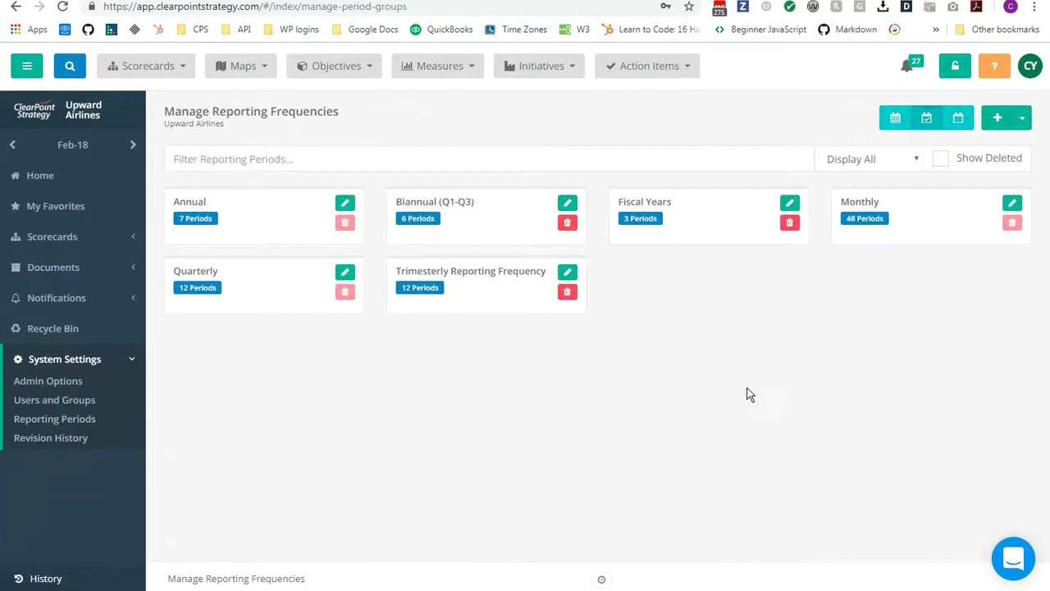
left_click(567, 294)
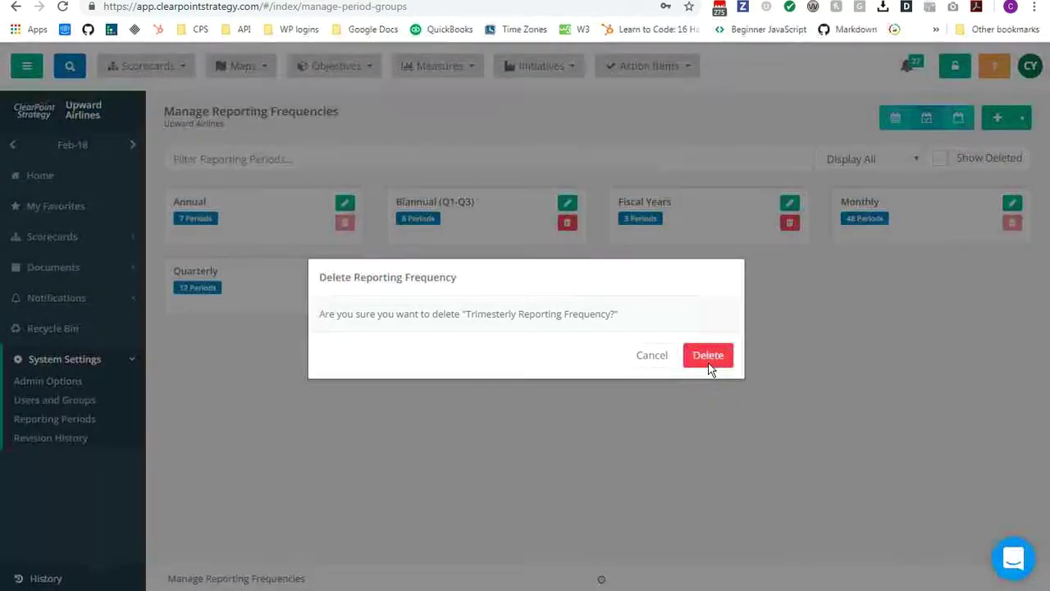
left_click(708, 355)
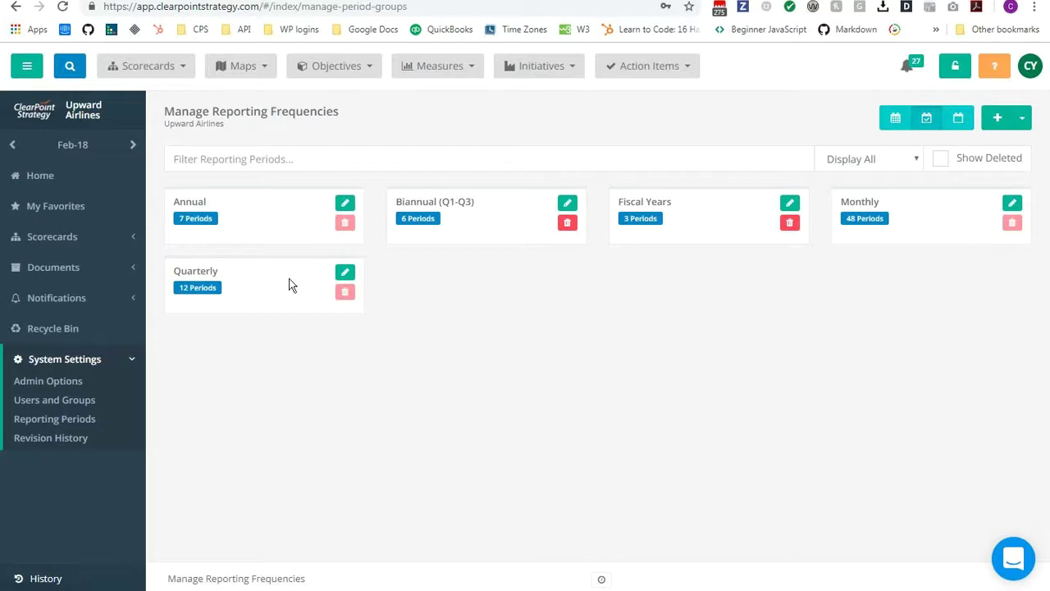
- Open the Red Alert - All Red Measures report of the current Upward Airlines Corporate scorecard
left_click(59, 243)
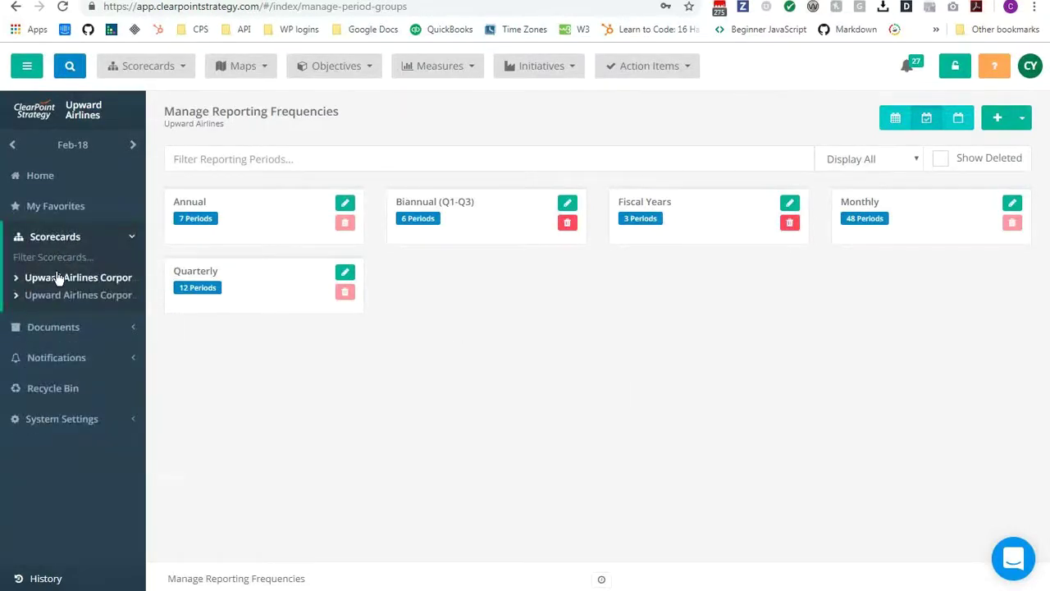
left_click(57, 277)
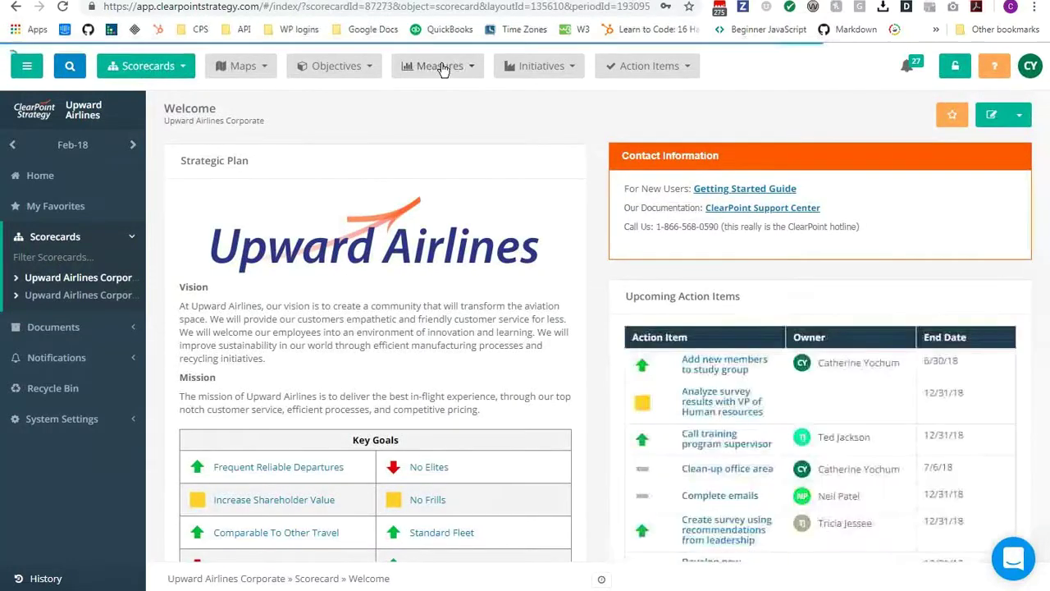
left_click(441, 67)
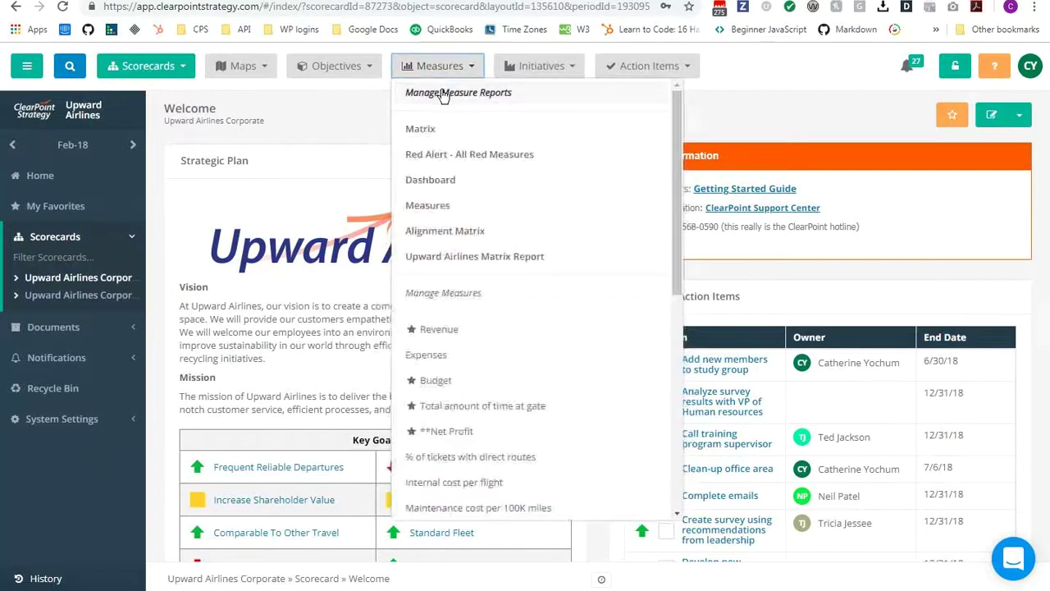
left_click(422, 156)
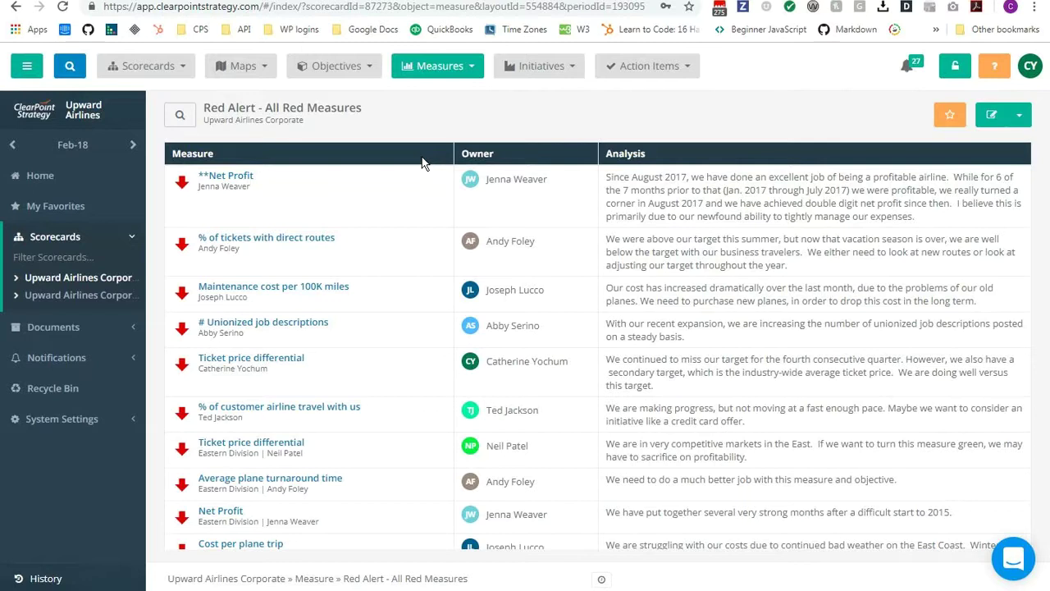
- Add a Recommendations column with a column width of 3 to the report and save it
left_click(983, 123)
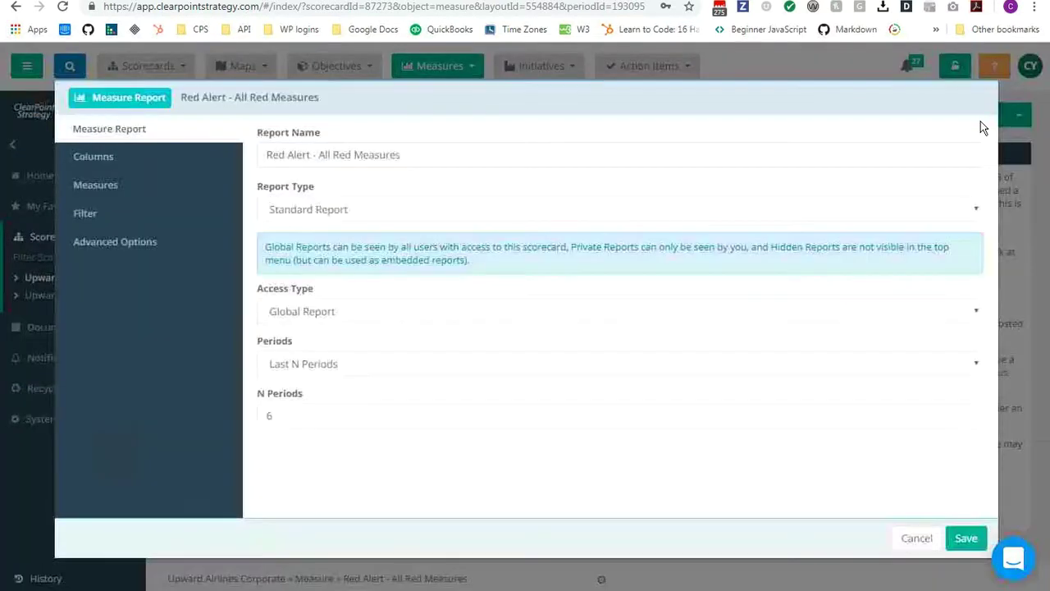
left_click(167, 160)
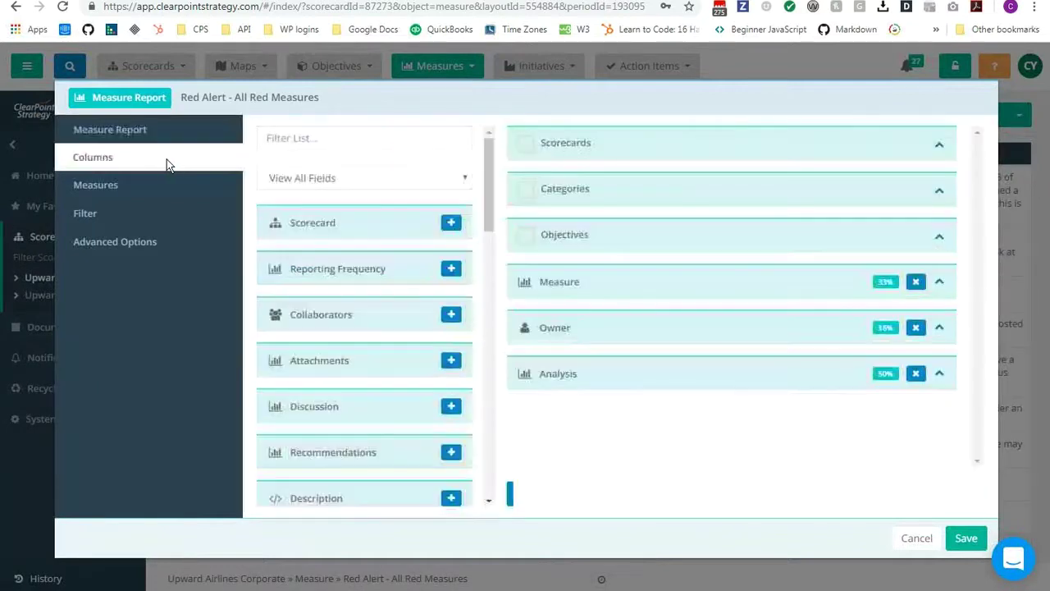
left_click(451, 452)
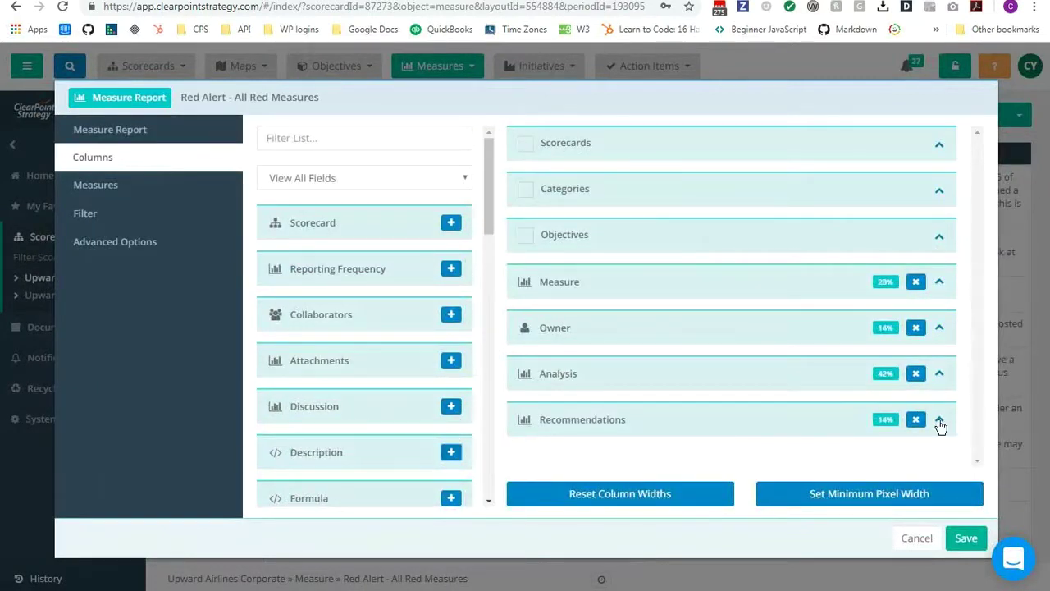
left_click(941, 423)
scroll(808, 364, "down", 2)
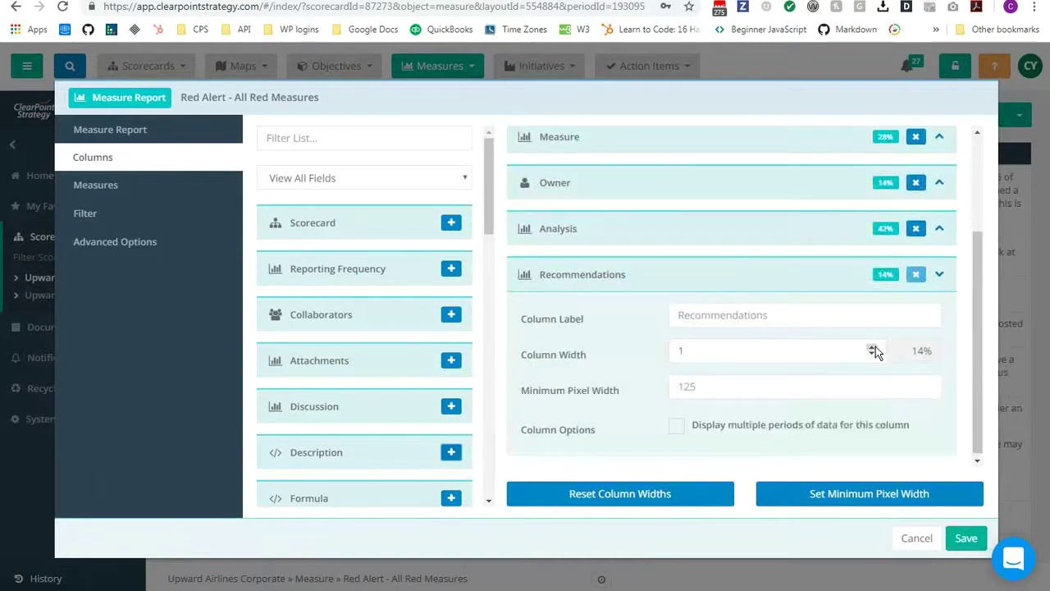
left_click(872, 347)
left_click(872, 348)
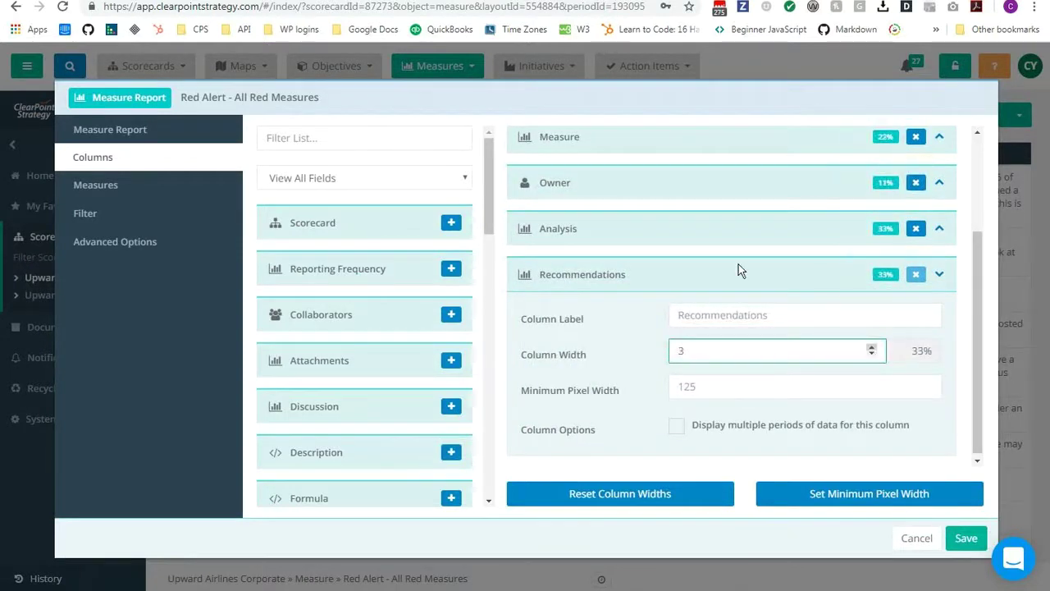
left_click(966, 538)
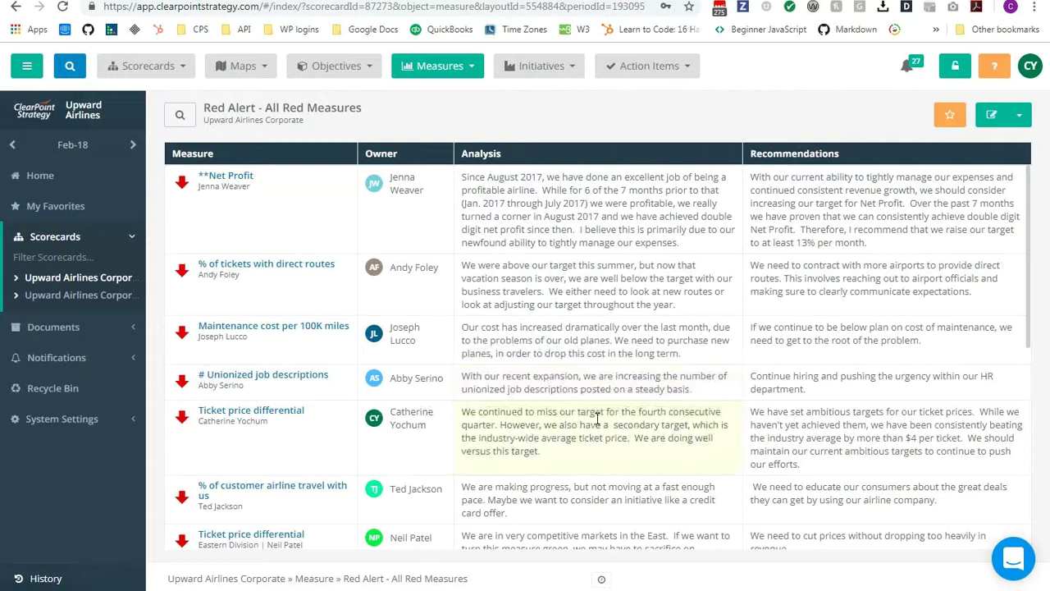
- Append "Aim to hire 3 new employees this quarter." to the # Unionized job descriptions measure's recommendations and save the change
left_click(588, 386)
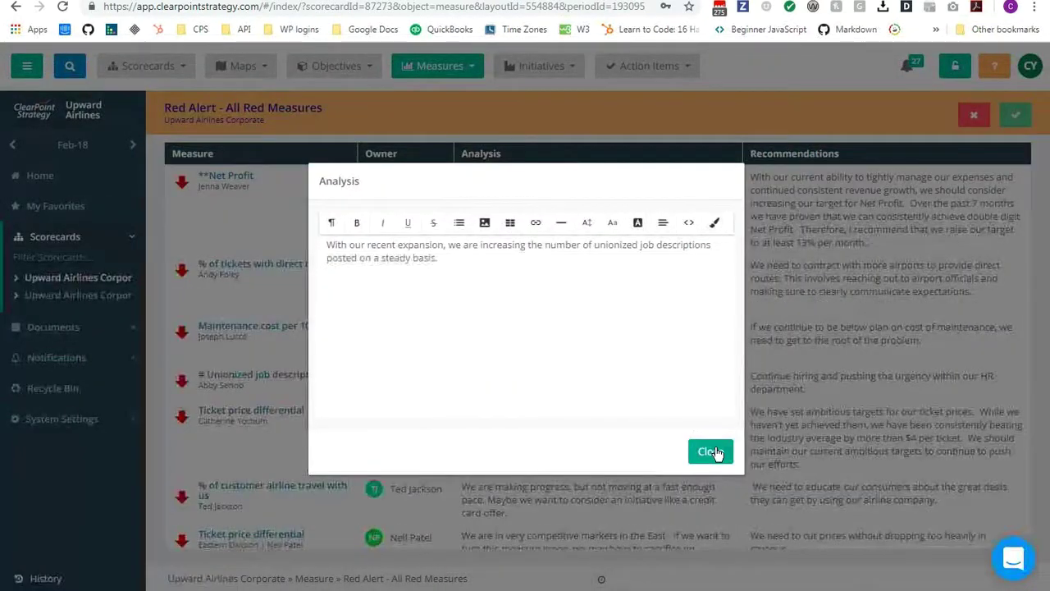
left_click(710, 451)
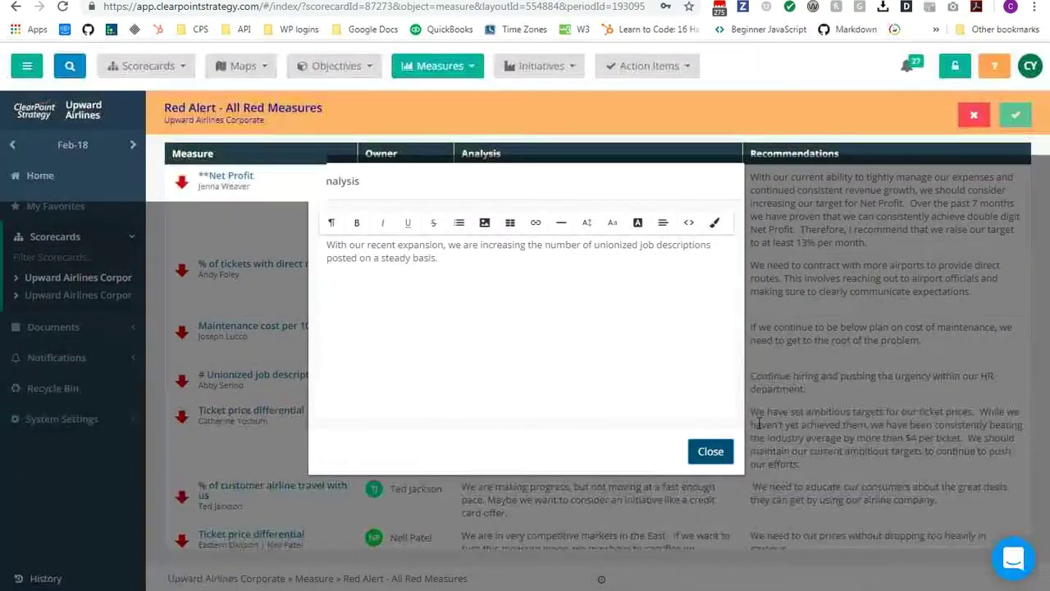
left_click(824, 400)
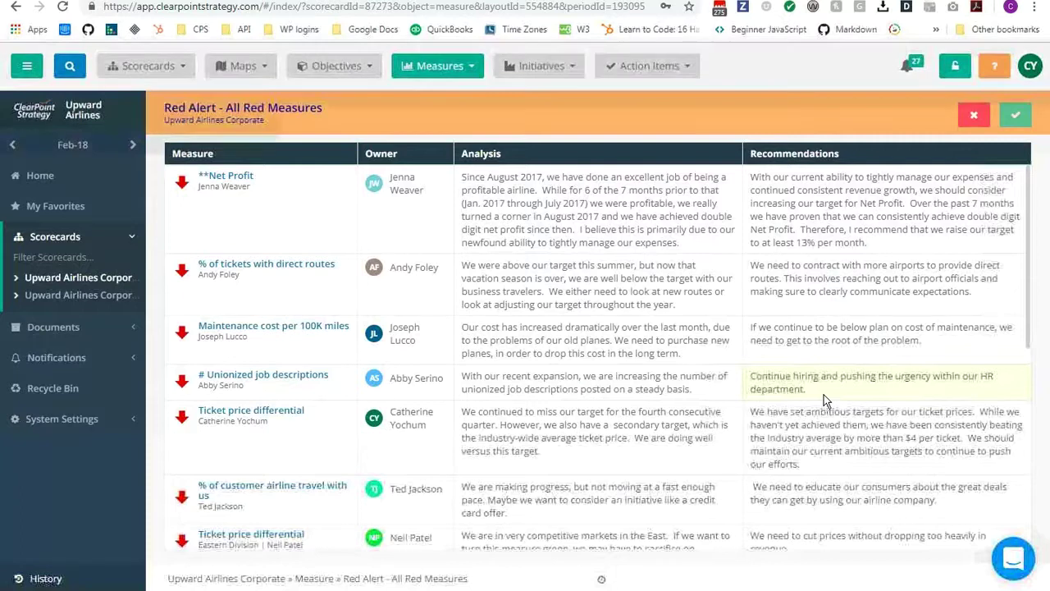
type("Aim to hire ")
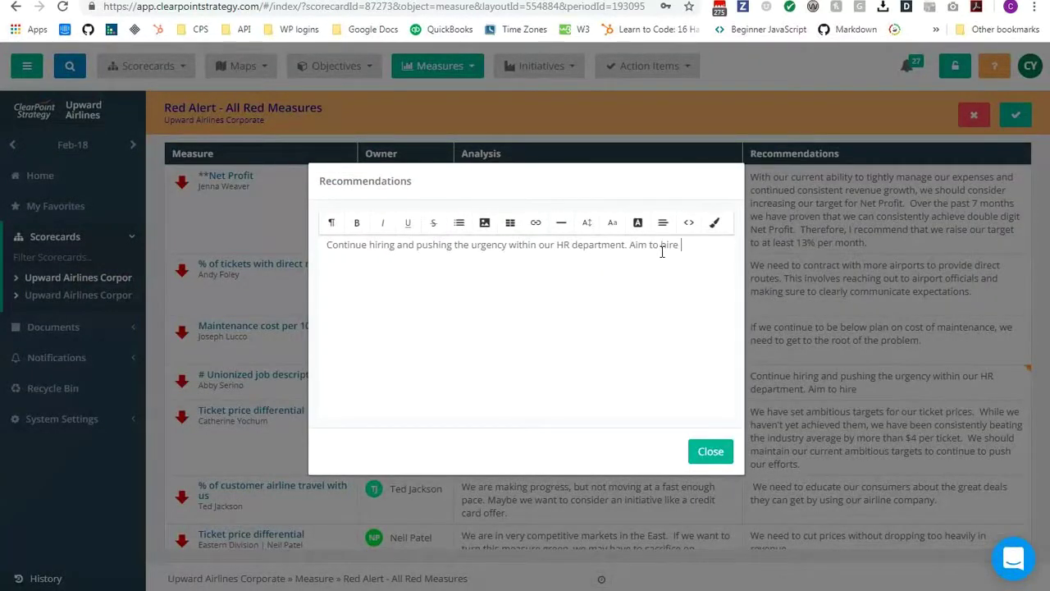
type("3 new employees this quarter.")
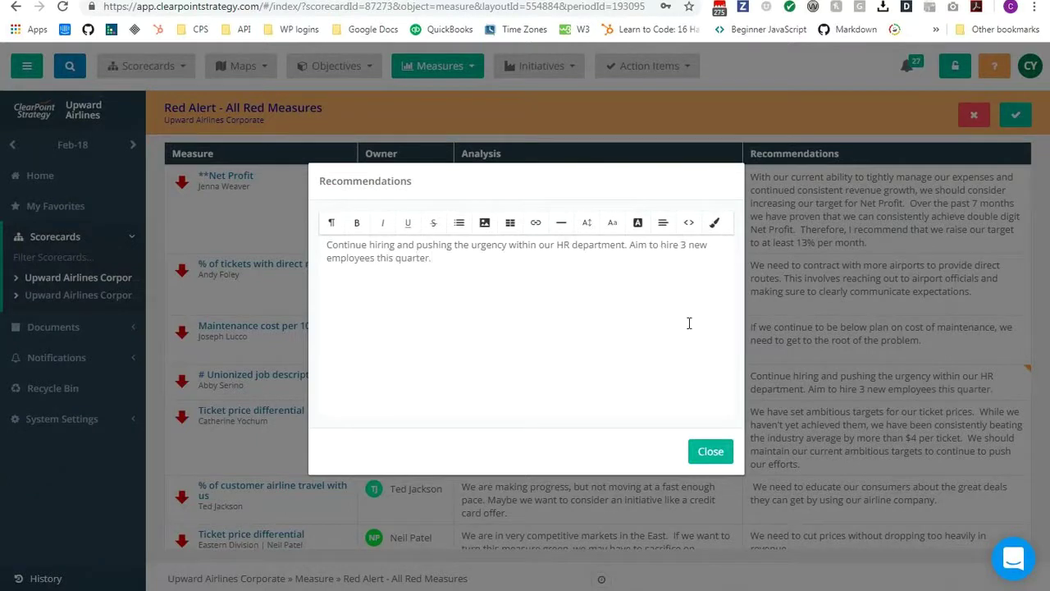
left_click(702, 450)
left_click(1020, 112)
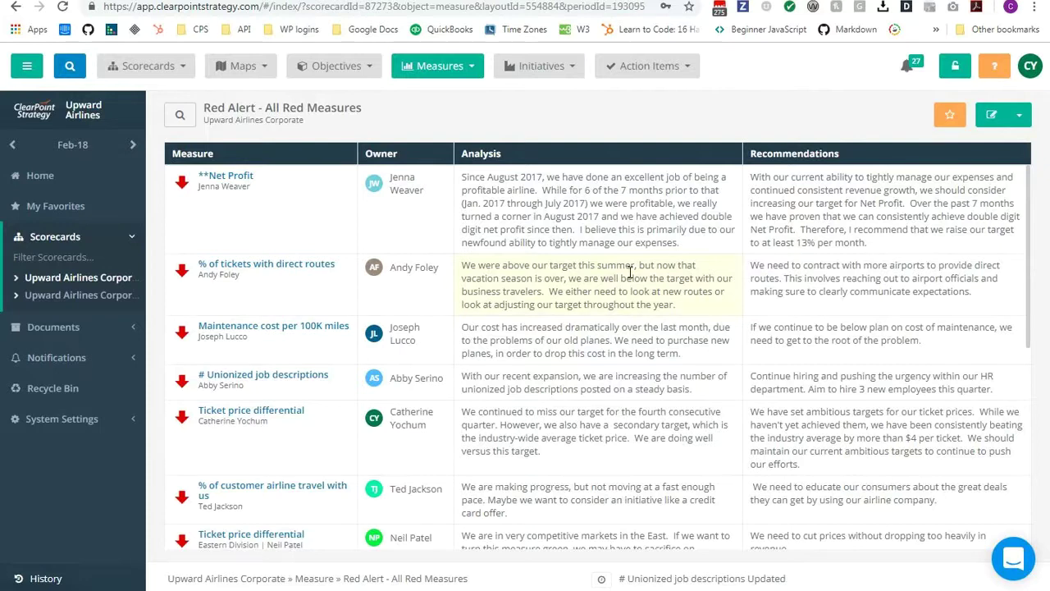
- Add the Boston Office, DC Office and Atlanta Office scorecards to the Eastern Division Strategy Review briefing book template
left_click(84, 327)
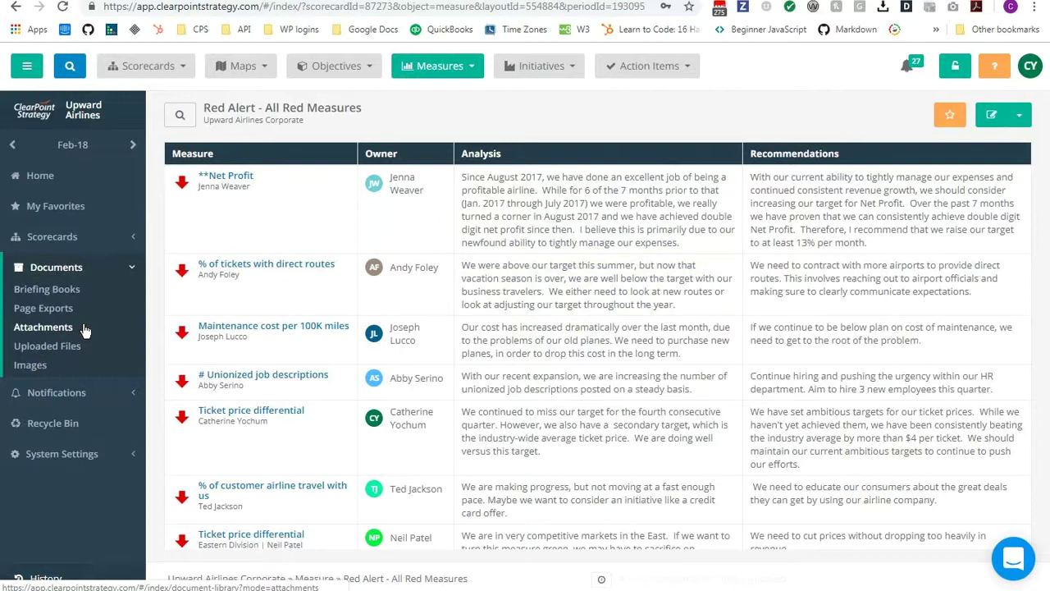
left_click(46, 290)
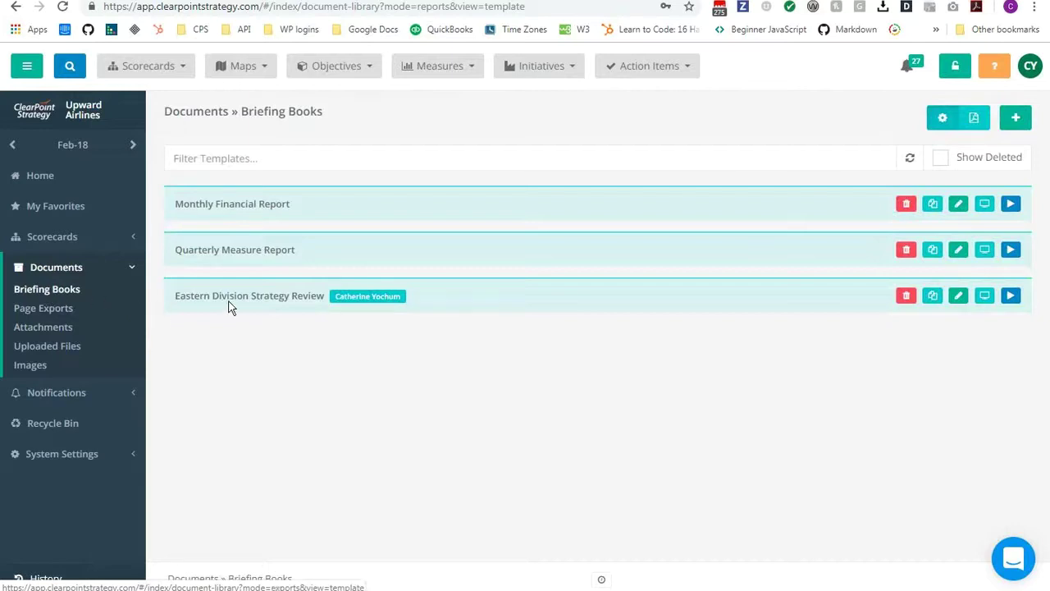
left_click(959, 297)
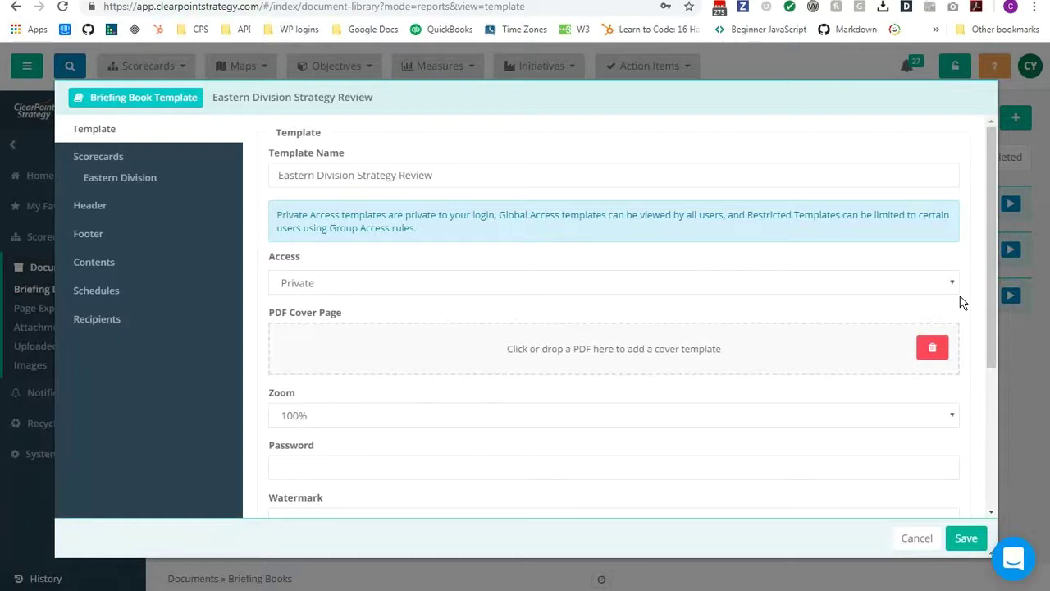
left_click(119, 167)
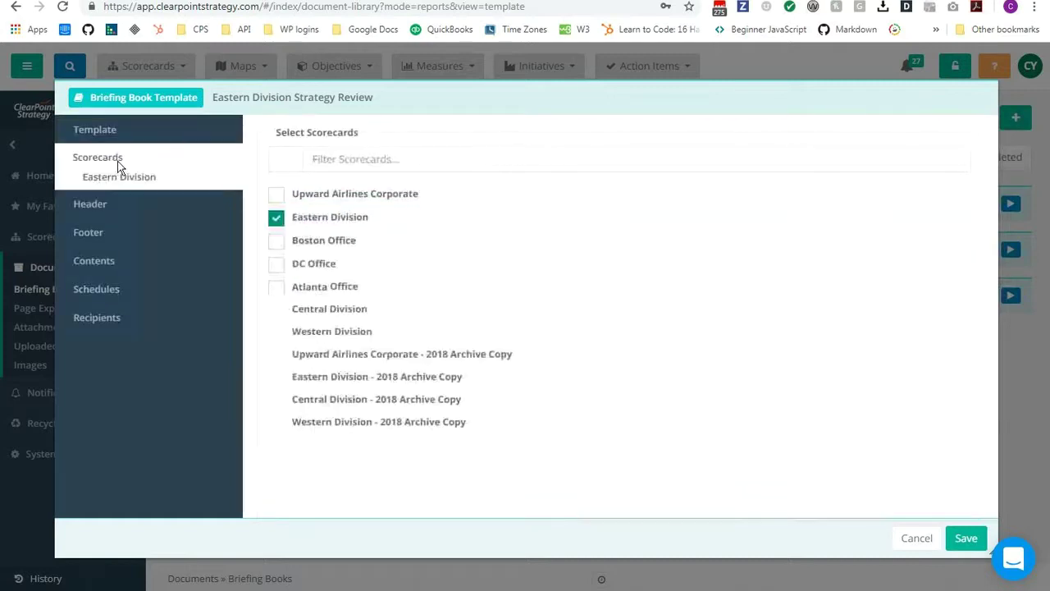
left_click(277, 246)
left_click(276, 263)
left_click(276, 287)
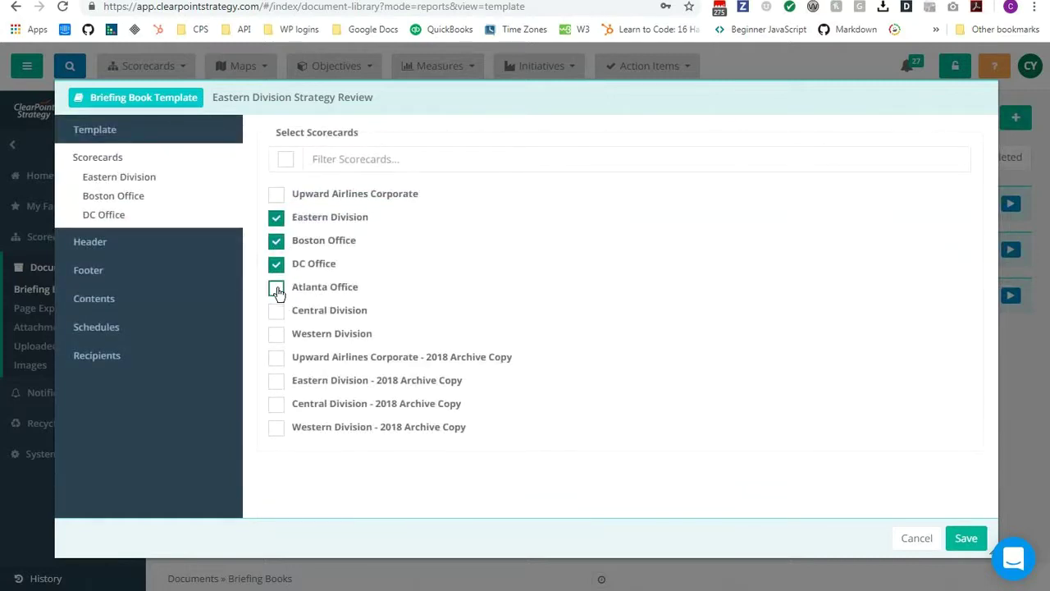
- Include the Category View summary report for the Boston Office, DC Office and Atlanta Office in the briefing book template
left_click(127, 200)
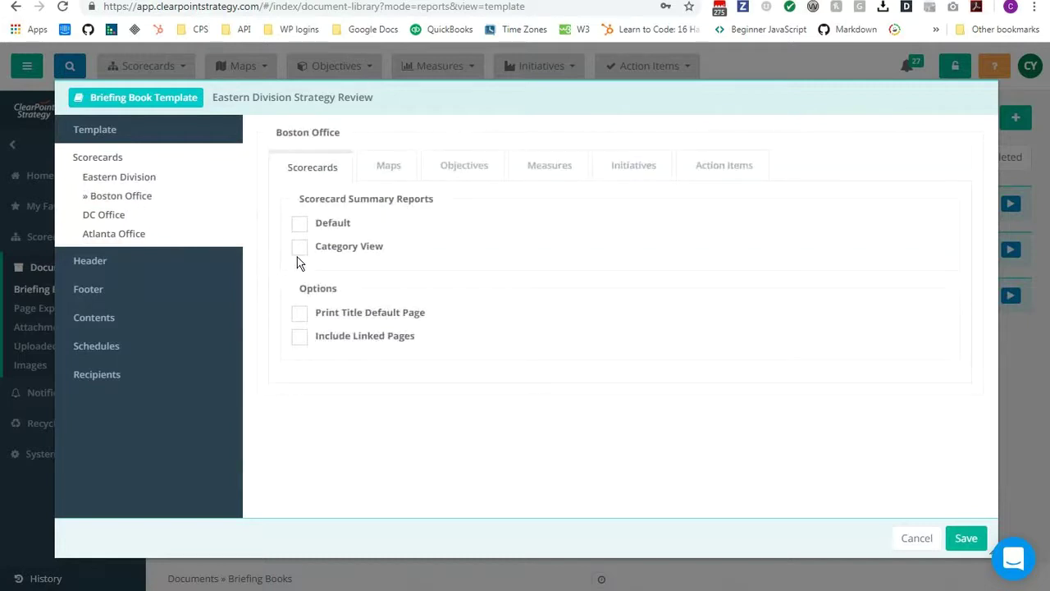
left_click(300, 249)
left_click(120, 215)
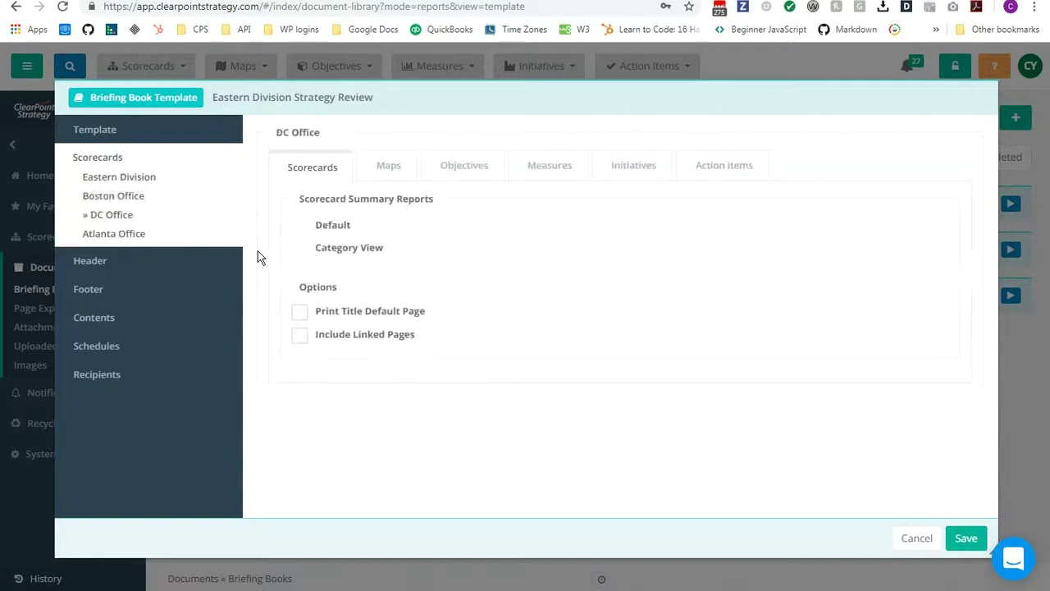
left_click(300, 248)
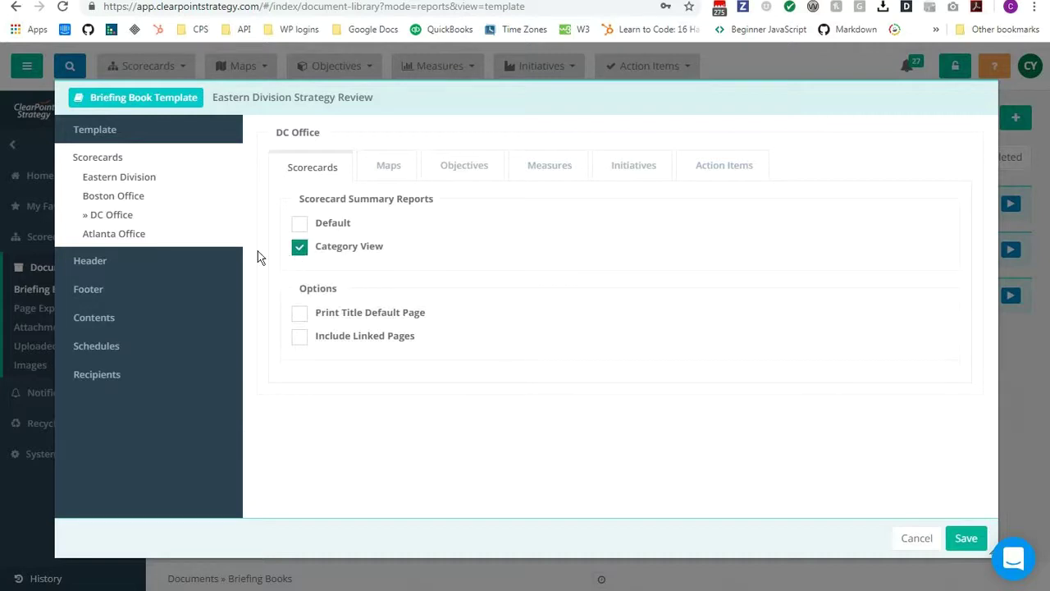
left_click(125, 235)
left_click(299, 249)
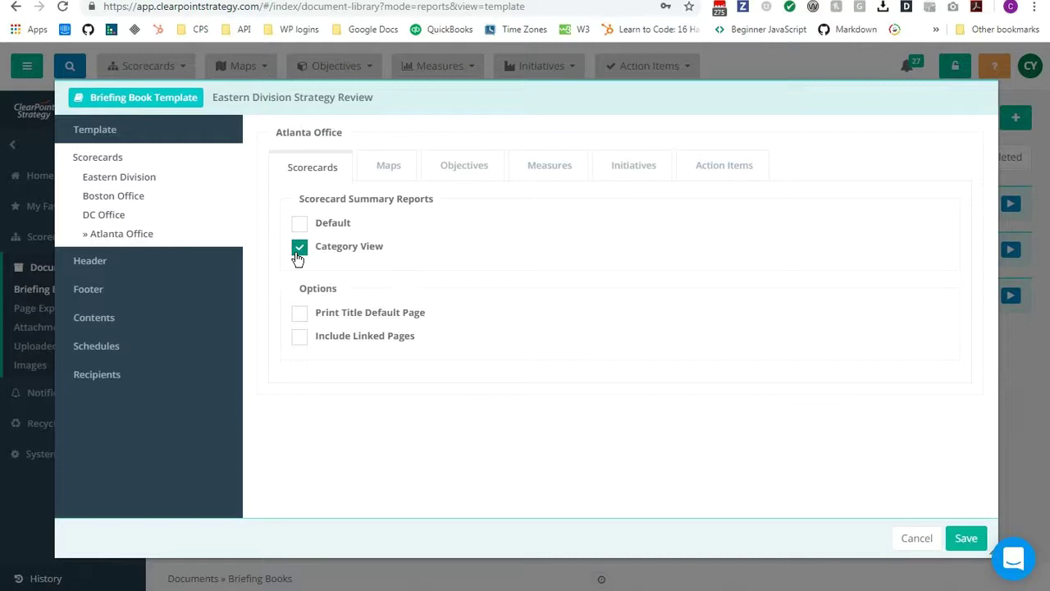
- Create a schedule named "Monthly Monday 1PM" for the Eastern Division Strategy Review briefing book
left_click(137, 348)
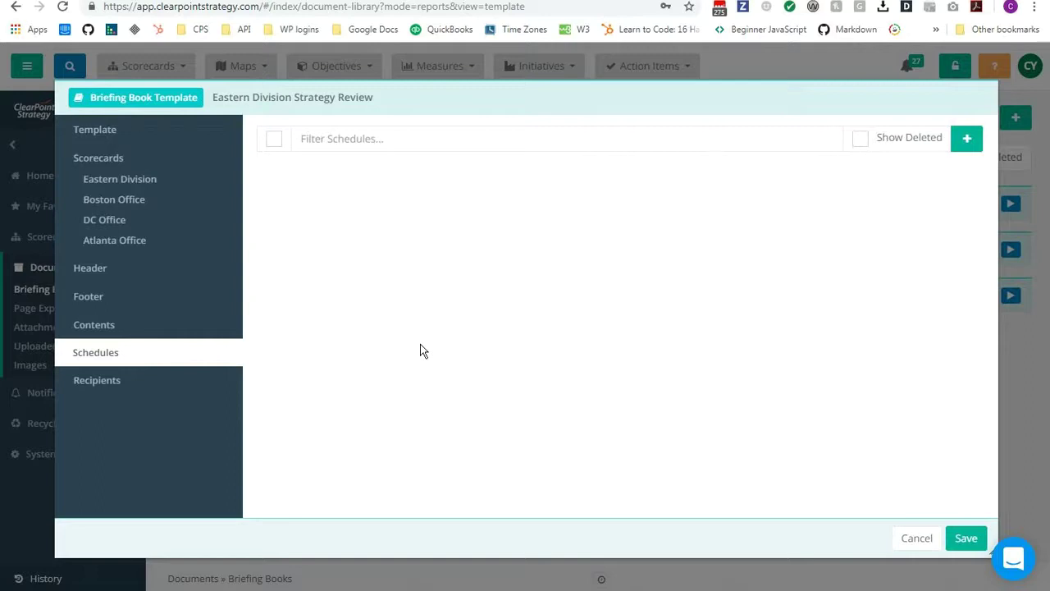
left_click(965, 147)
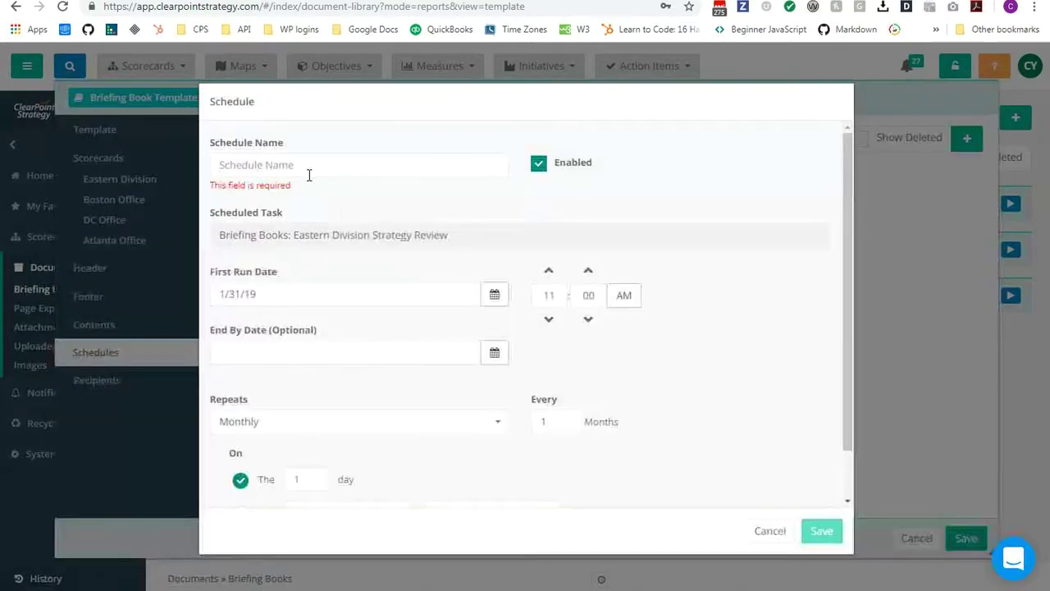
left_click(310, 168)
type("M")
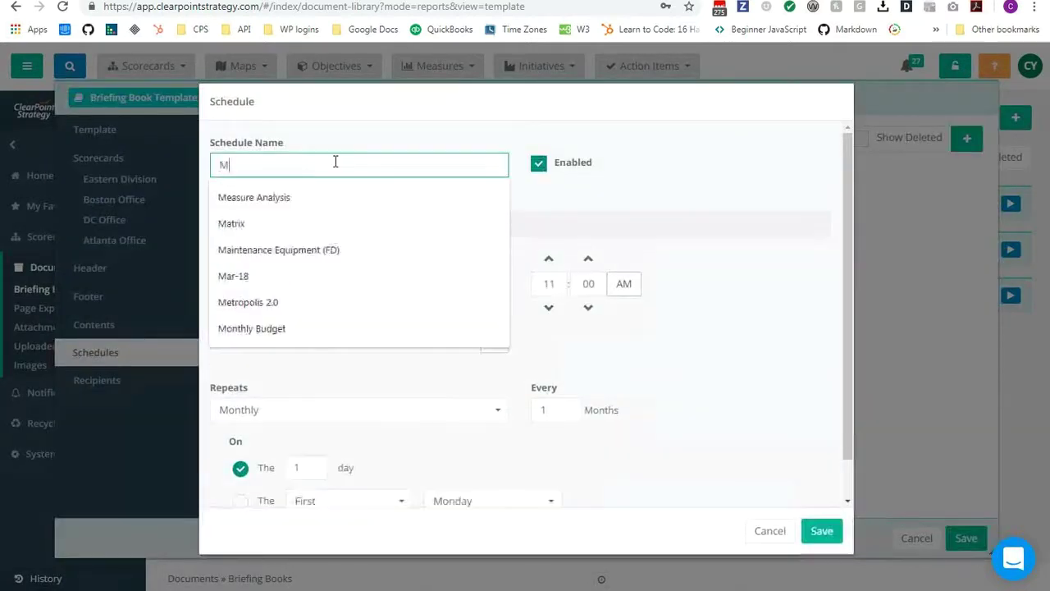
type("onthly Mon")
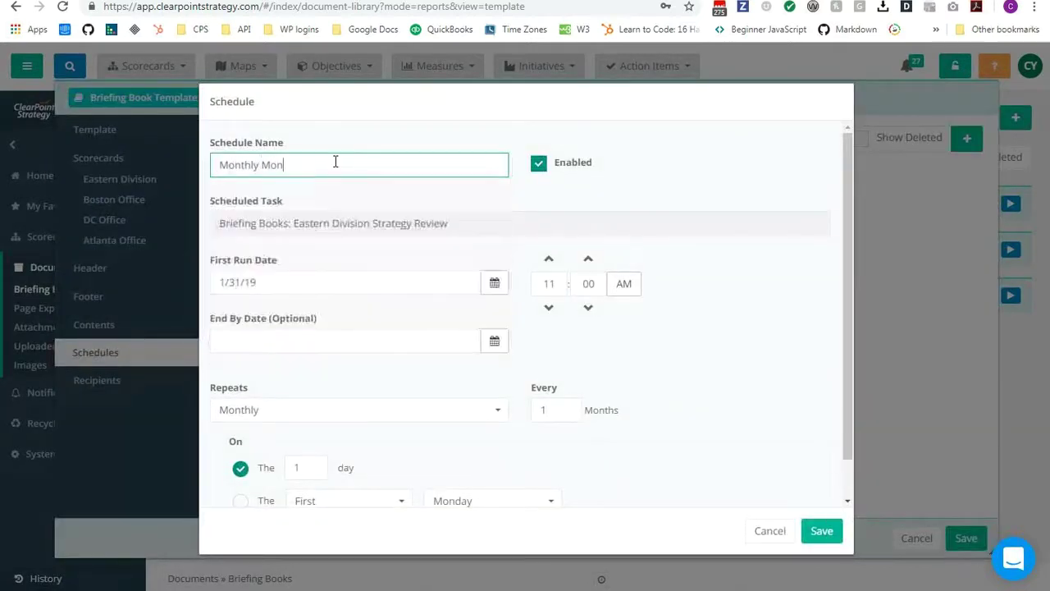
type("day 1PM")
- Set the schedule to run at 01:00 PM on the first Monday of the month, and save it and the briefing book template
left_click(549, 260)
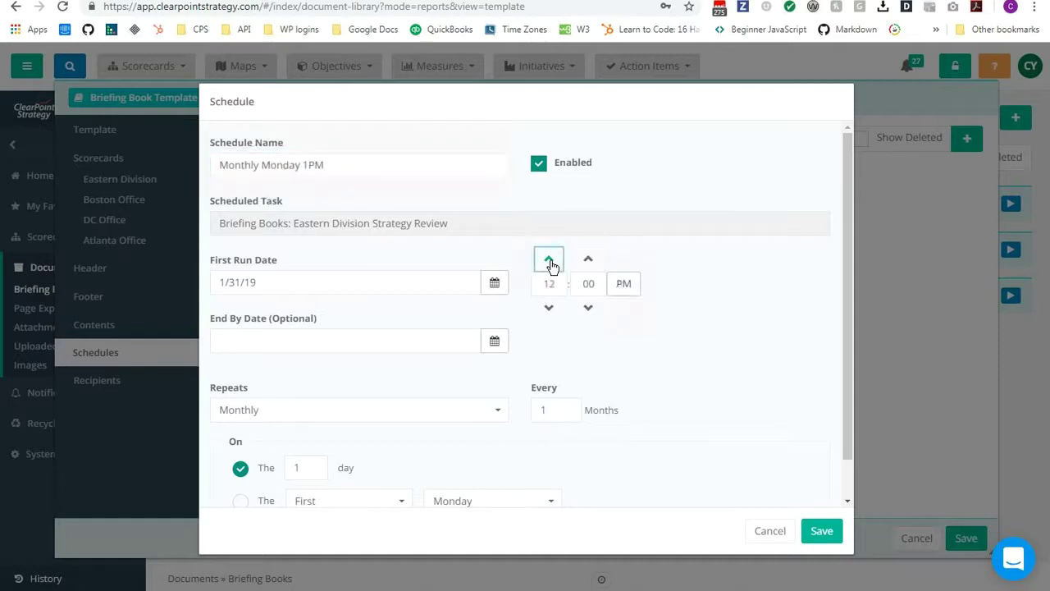
left_click(549, 260)
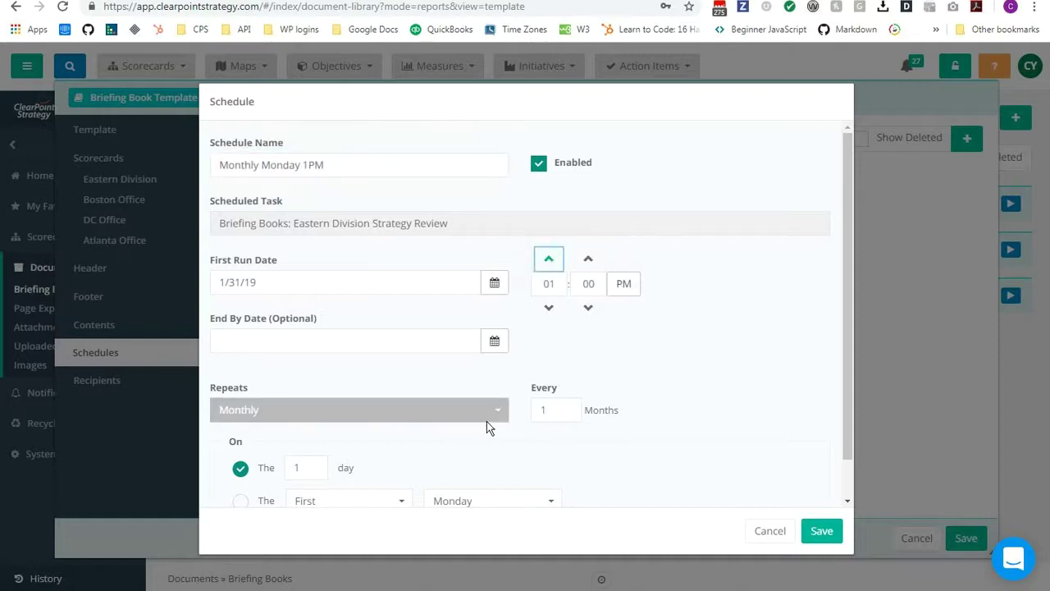
left_click(243, 502)
scroll(607, 410, "down", 1)
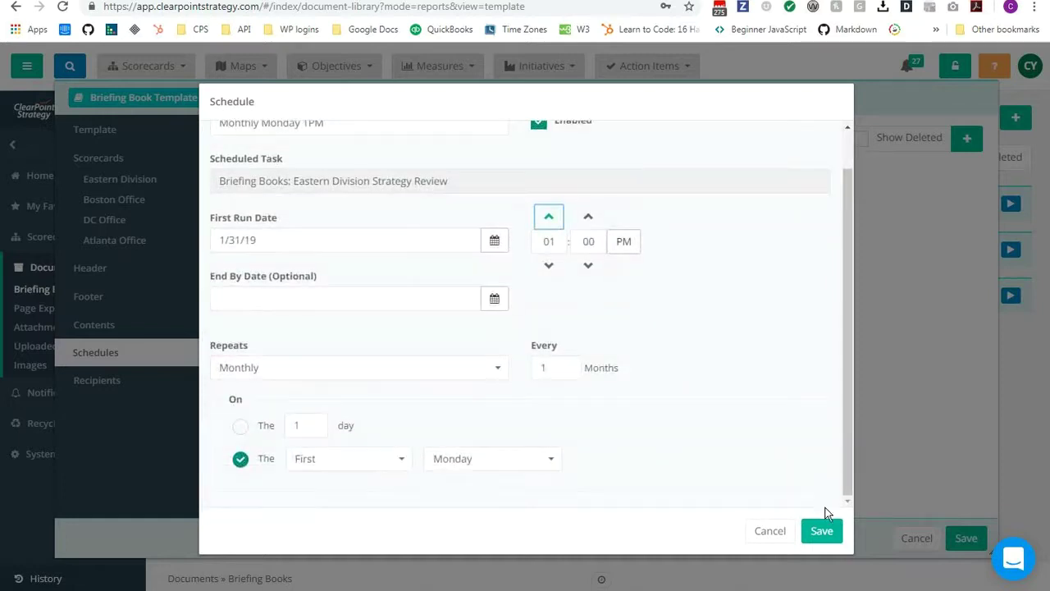
left_click(819, 531)
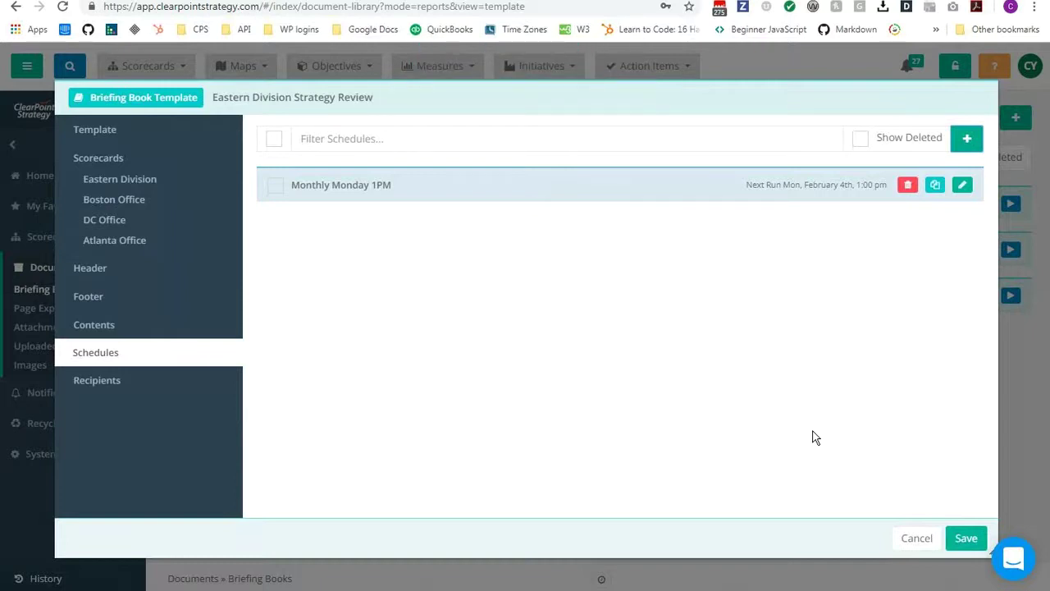
left_click(124, 386)
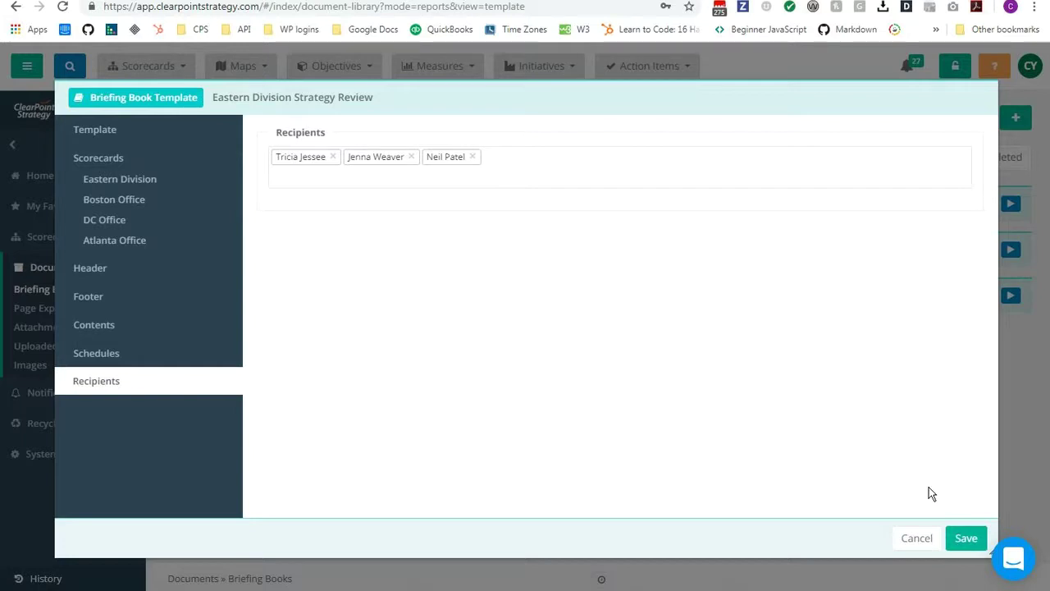
left_click(968, 538)
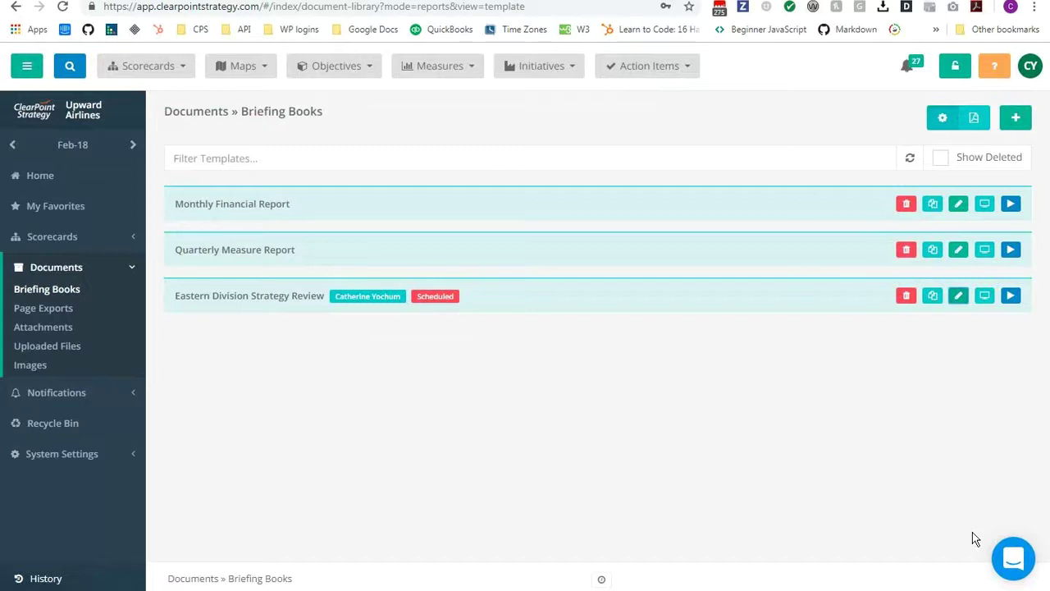
- Rename the schedule of the Monthly Strategy Data Entry reminder template as "10th of the month"
left_click(58, 392)
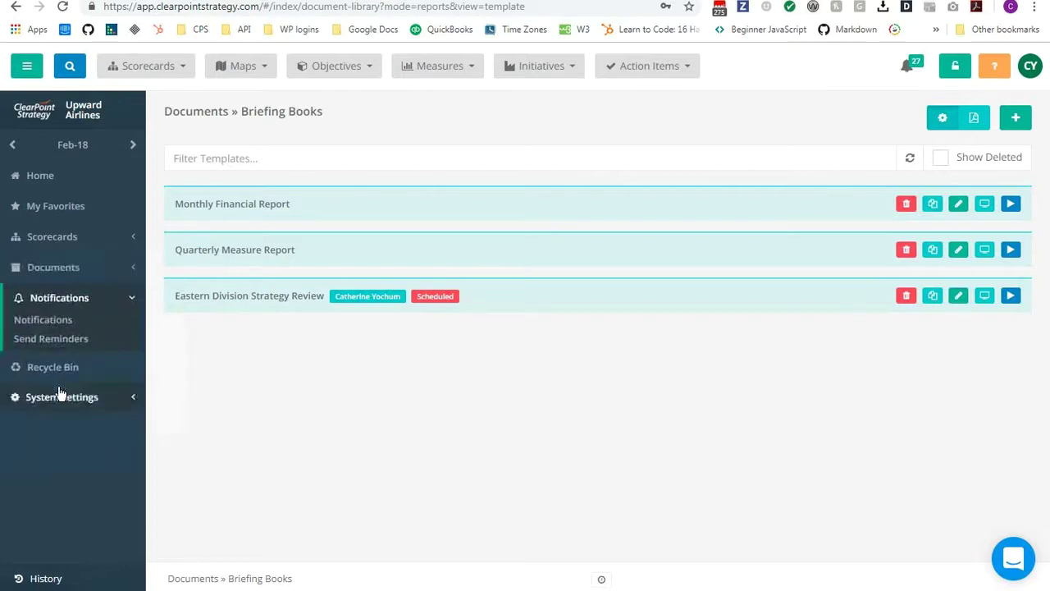
left_click(46, 348)
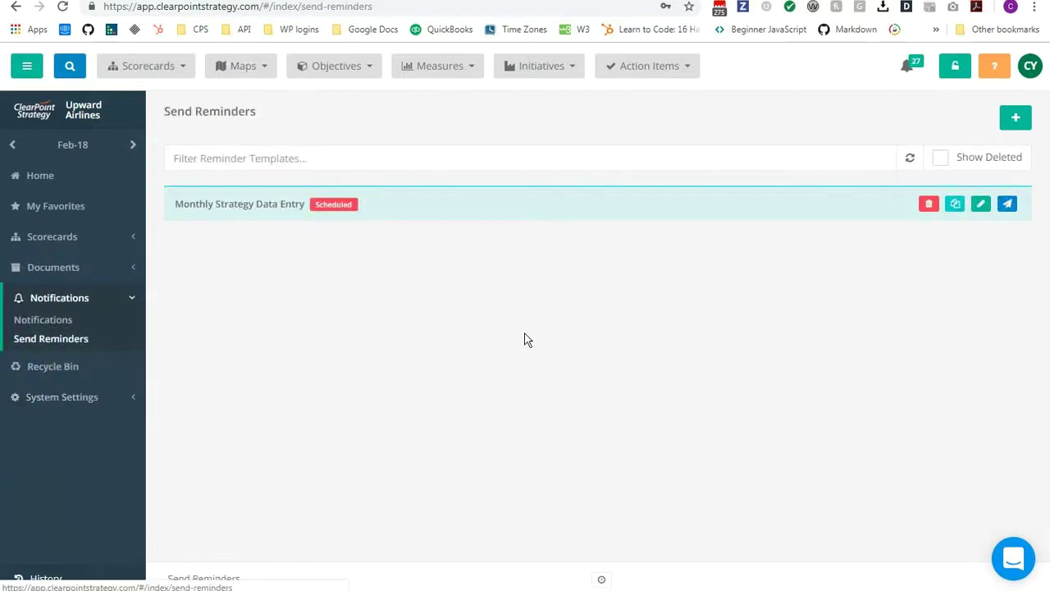
left_click(983, 205)
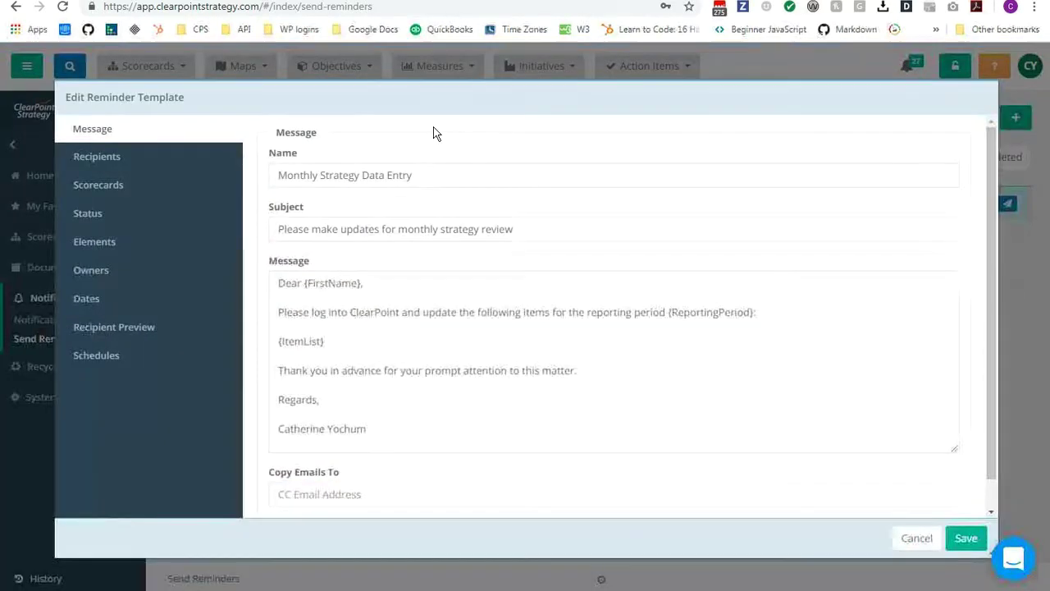
left_click(140, 352)
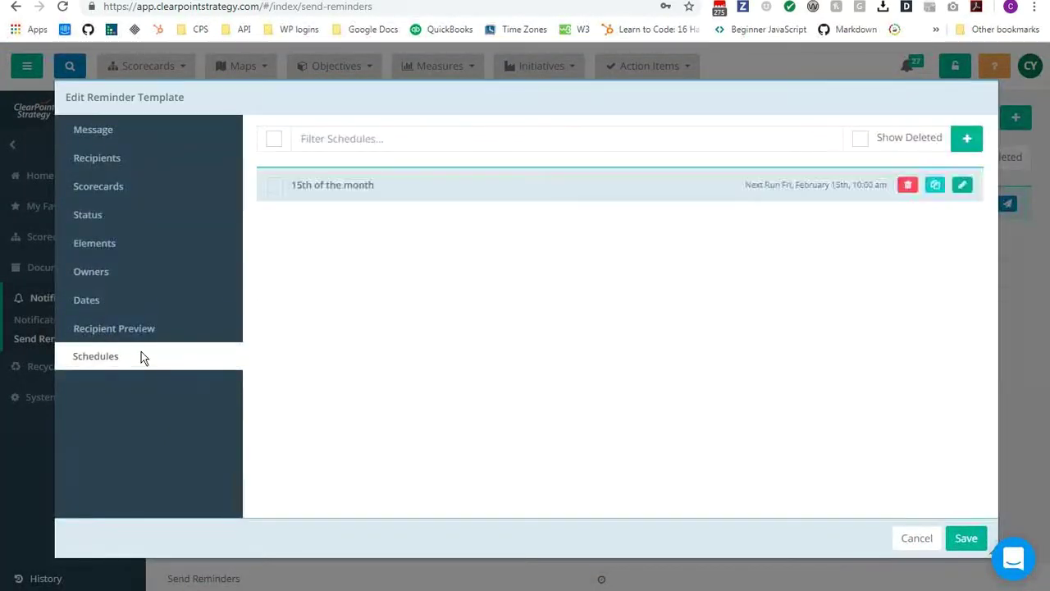
left_click(964, 187)
left_click(231, 167)
key("BackSpace")
type("0th of the month")
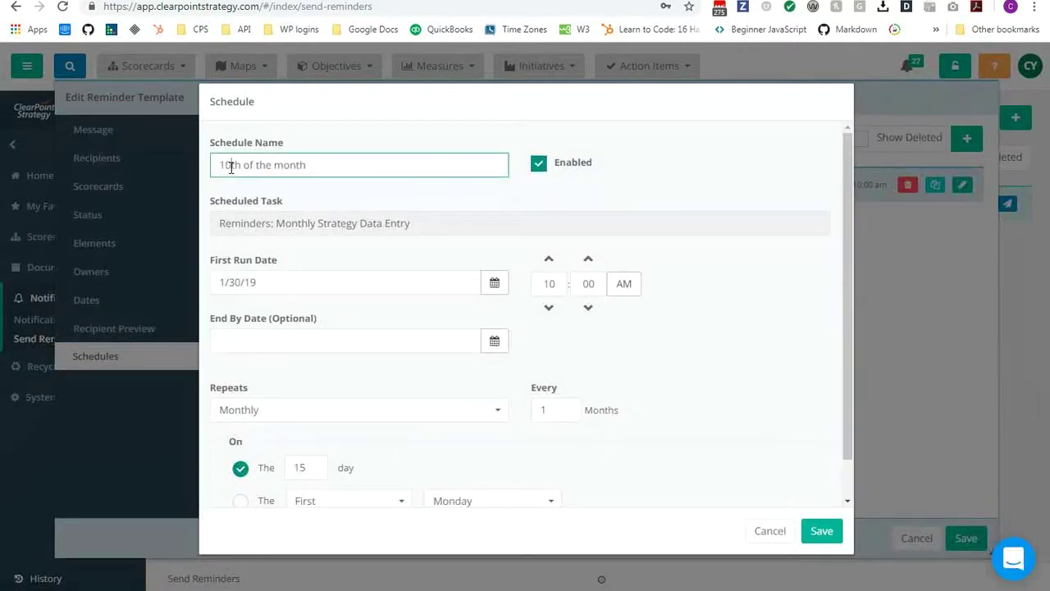
- Set the reminder schedule to repeat on day 10 of the month, and save the schedule and the reminder template
left_click(305, 468)
key("BackSpace")
type("0")
left_click(378, 468)
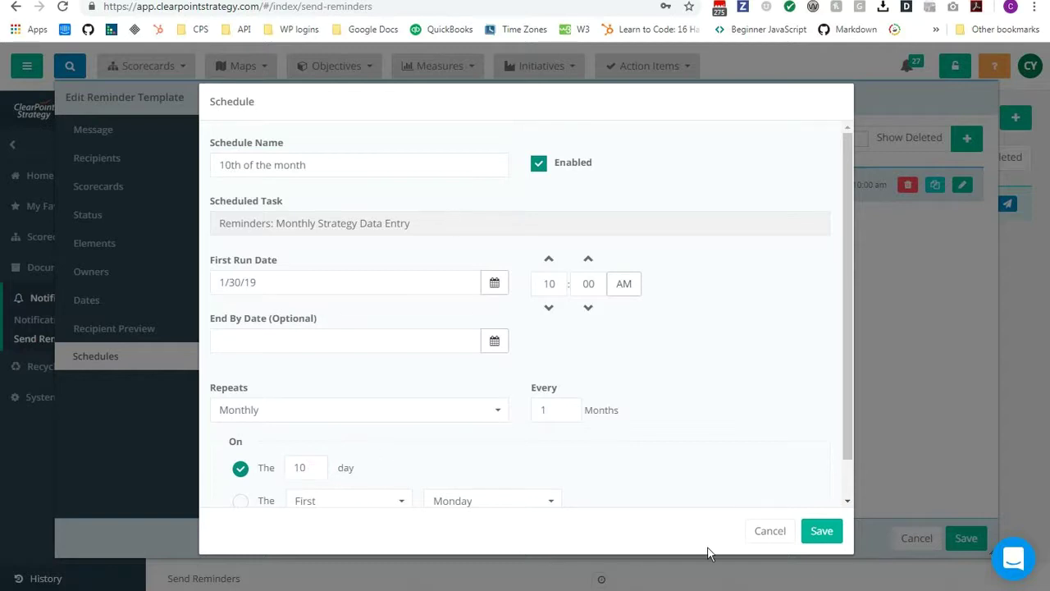
left_click(823, 535)
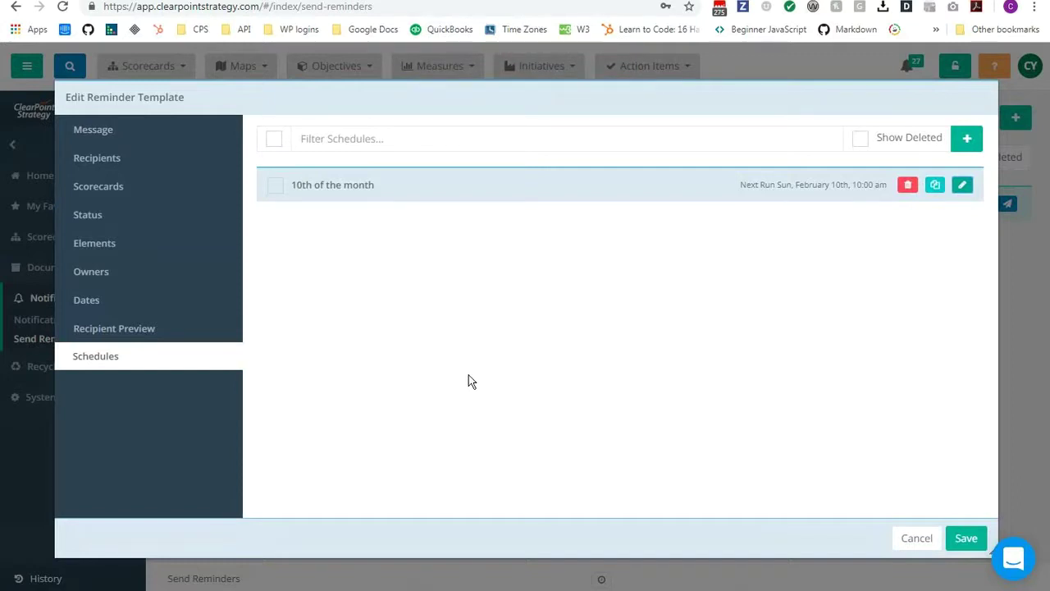
left_click(968, 541)
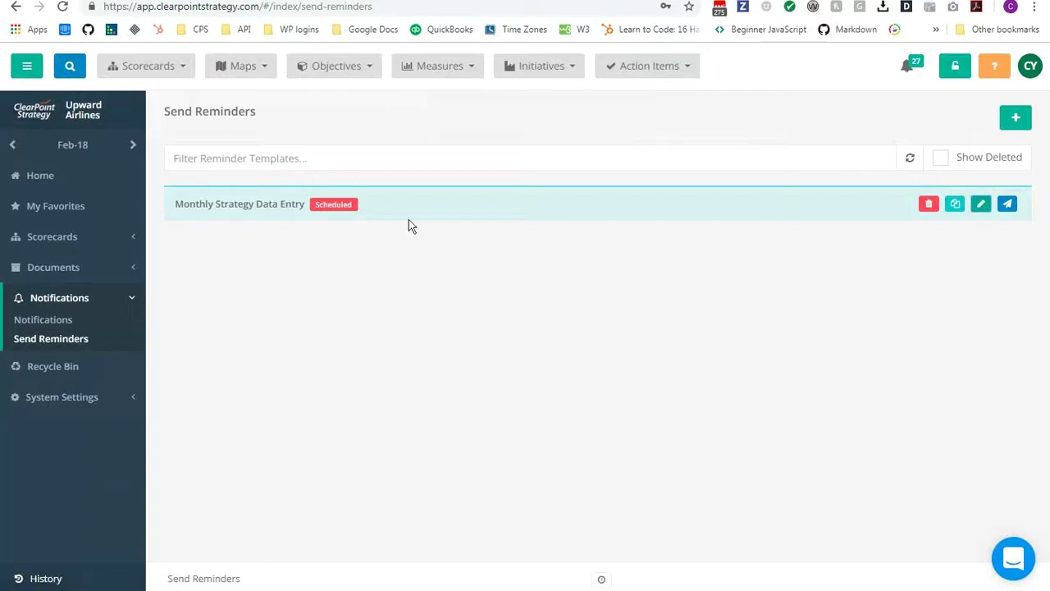
- Add the Expenses measure to the favorites and enable change notifications for all favorites
left_click(418, 72)
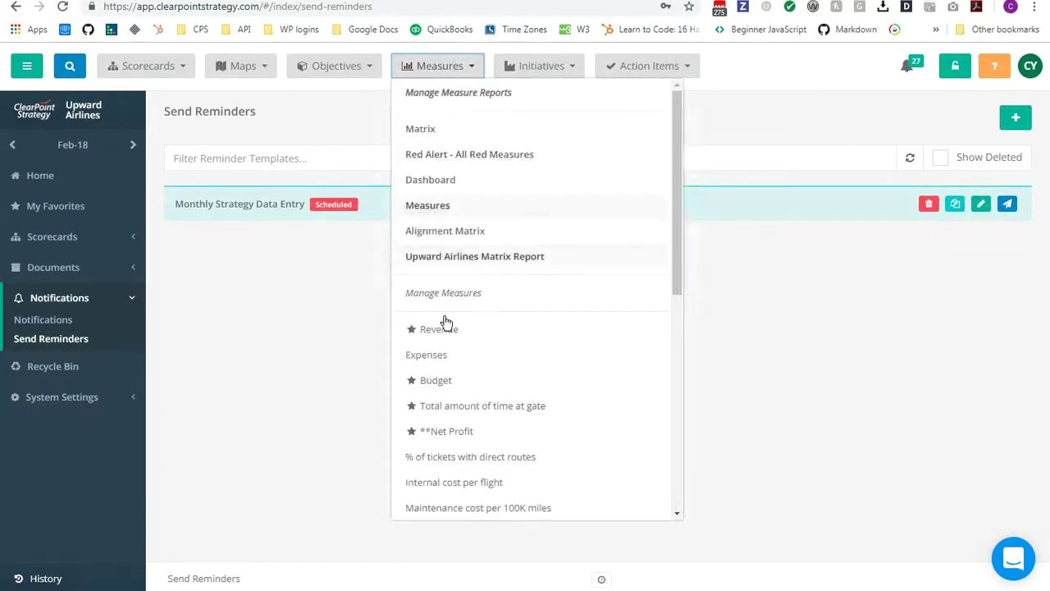
left_click(450, 365)
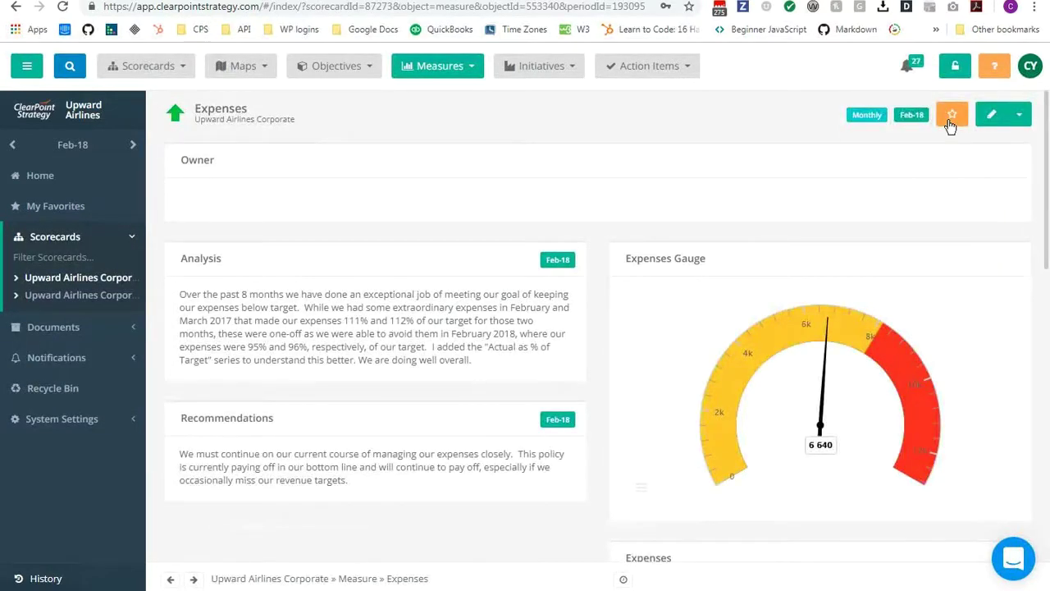
left_click(950, 119)
left_click(59, 210)
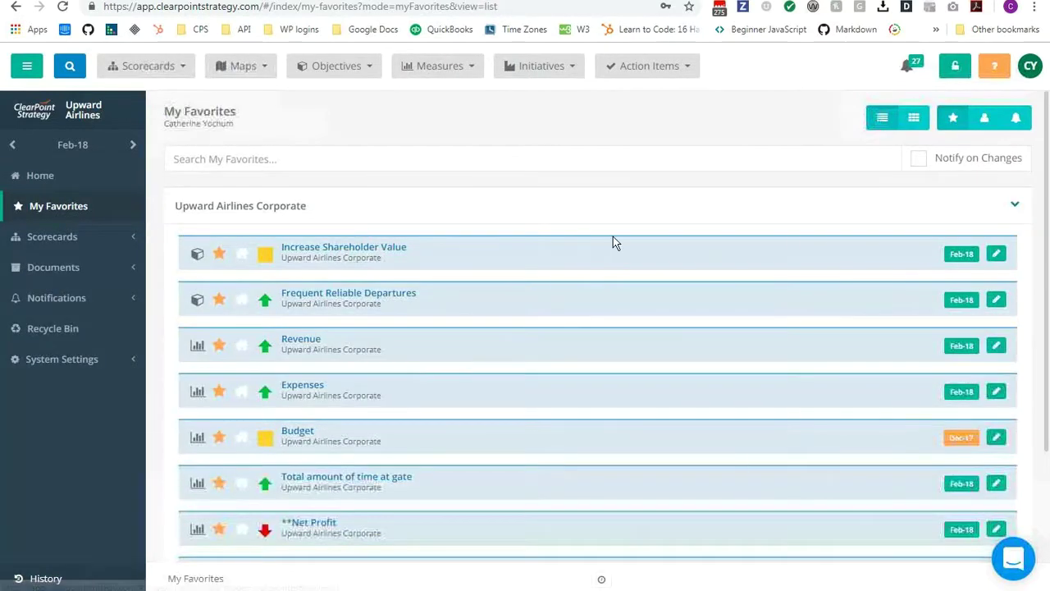
left_click(918, 160)
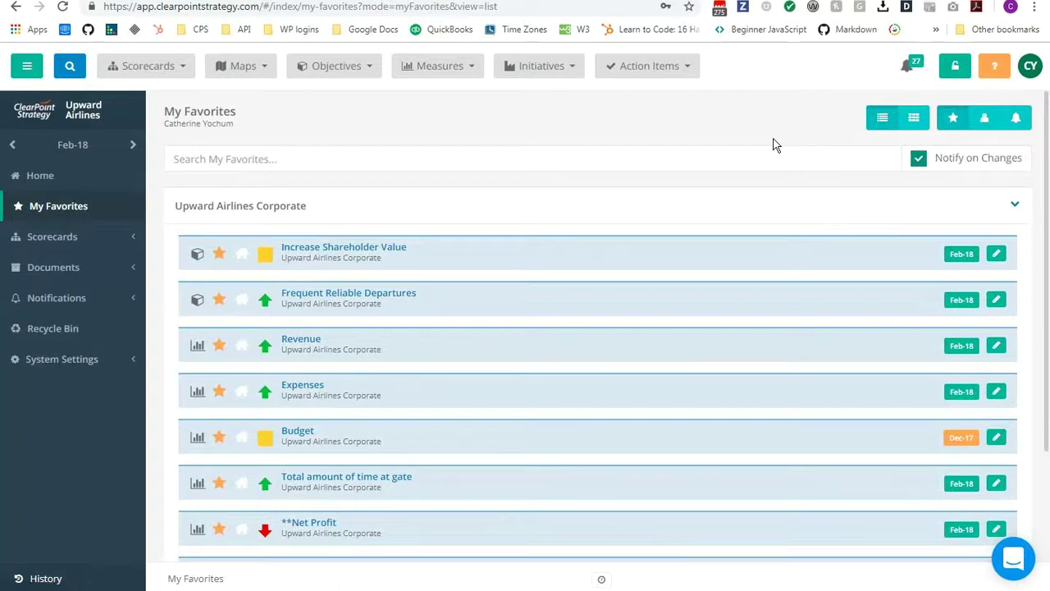
- Link the Fun Experience objective of the Upward Airlines Corporate scorecard to the Red Alert notification template
left_click(79, 304)
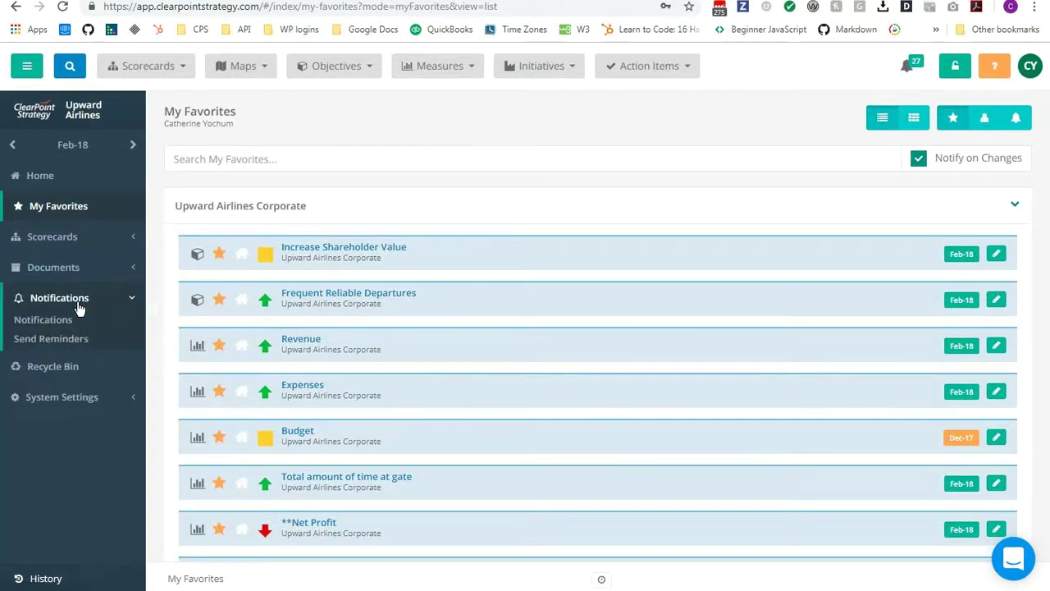
left_click(41, 322)
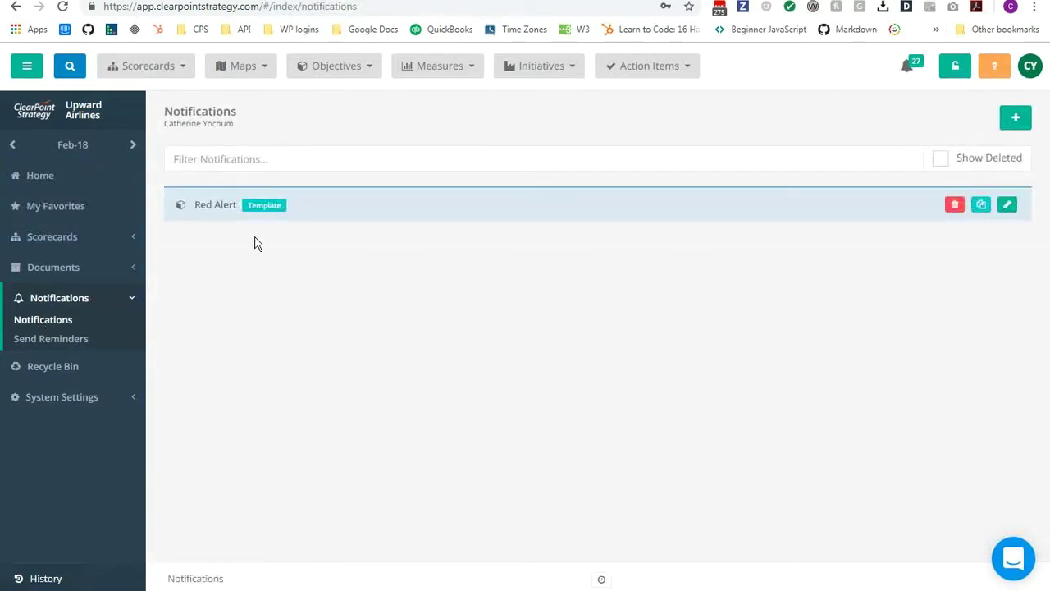
left_click(1006, 205)
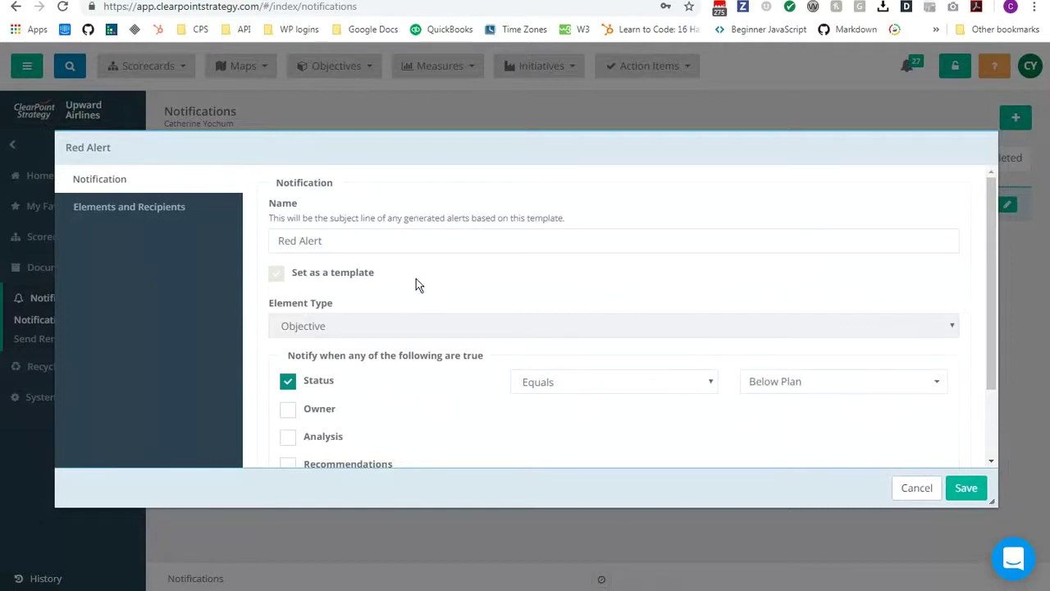
left_click(165, 209)
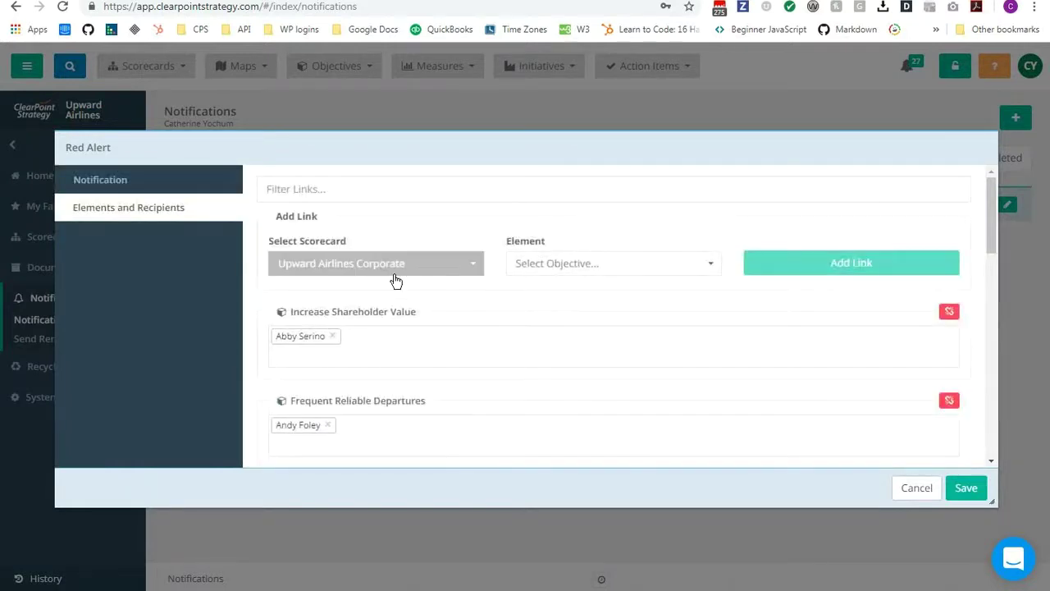
left_click(537, 263)
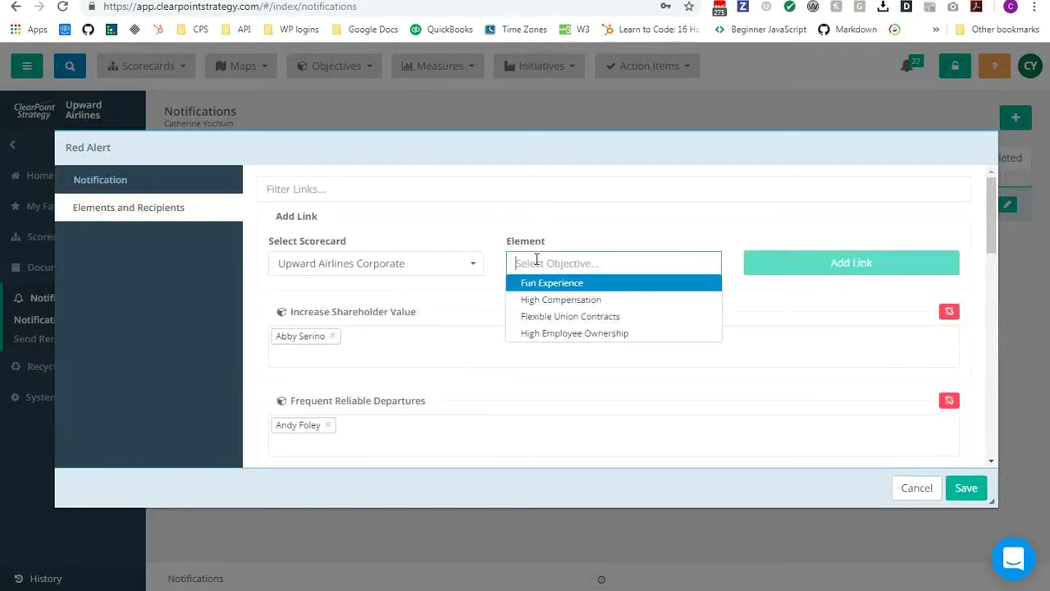
left_click(542, 284)
left_click(792, 271)
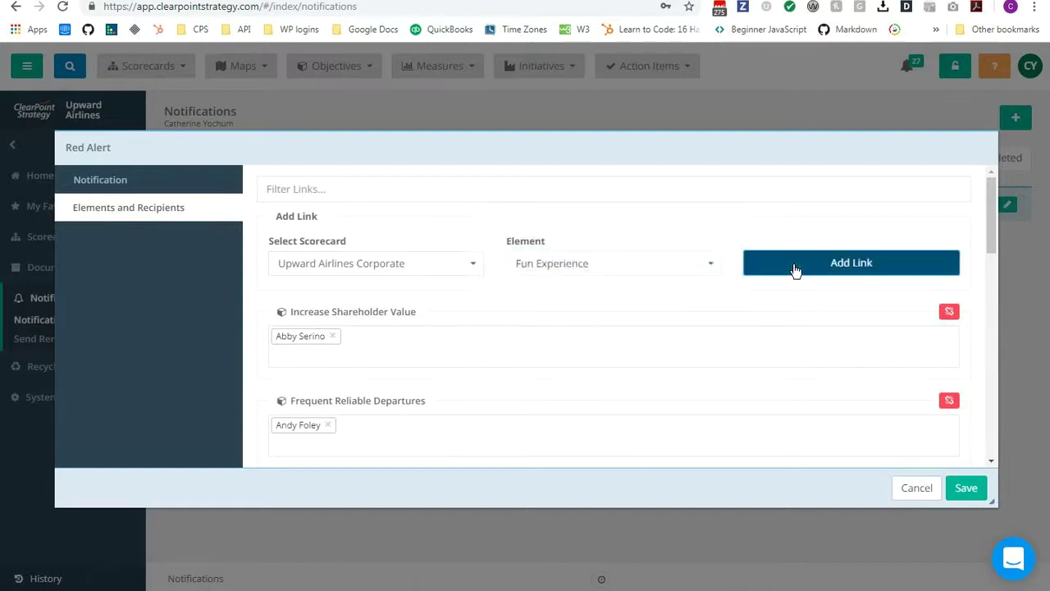
- Assign a recipient to the newly linked Fun Experience objective in the Red Alert notification
scroll(610, 288, "down", 10)
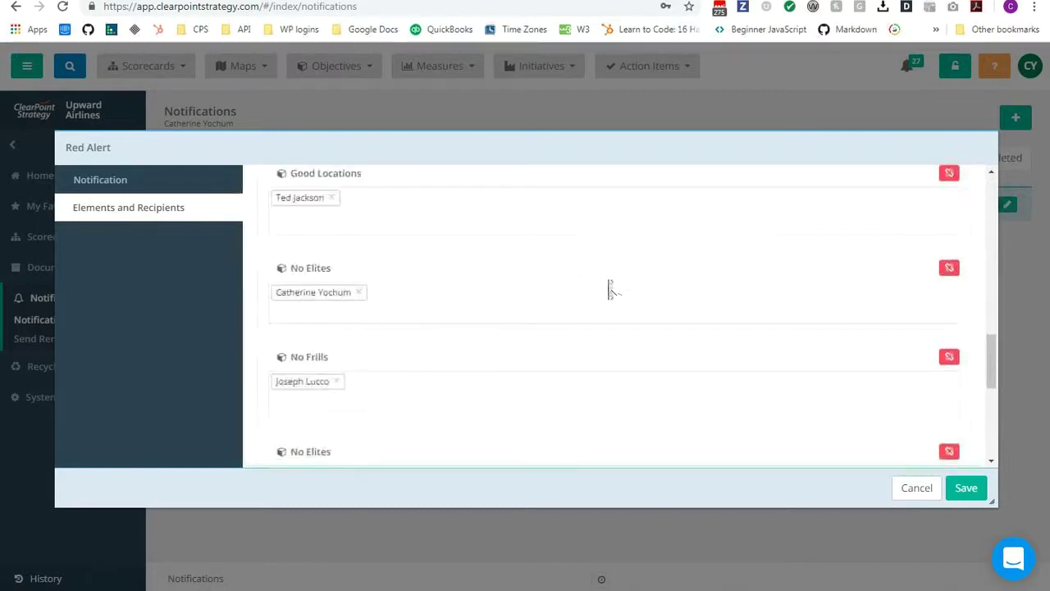
left_click(335, 437)
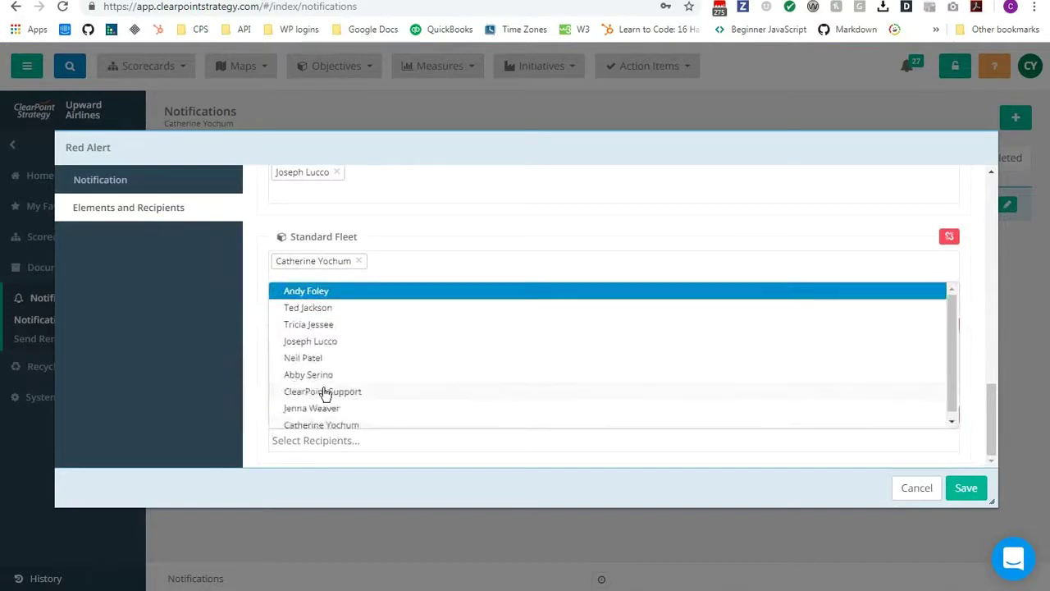
left_click(316, 374)
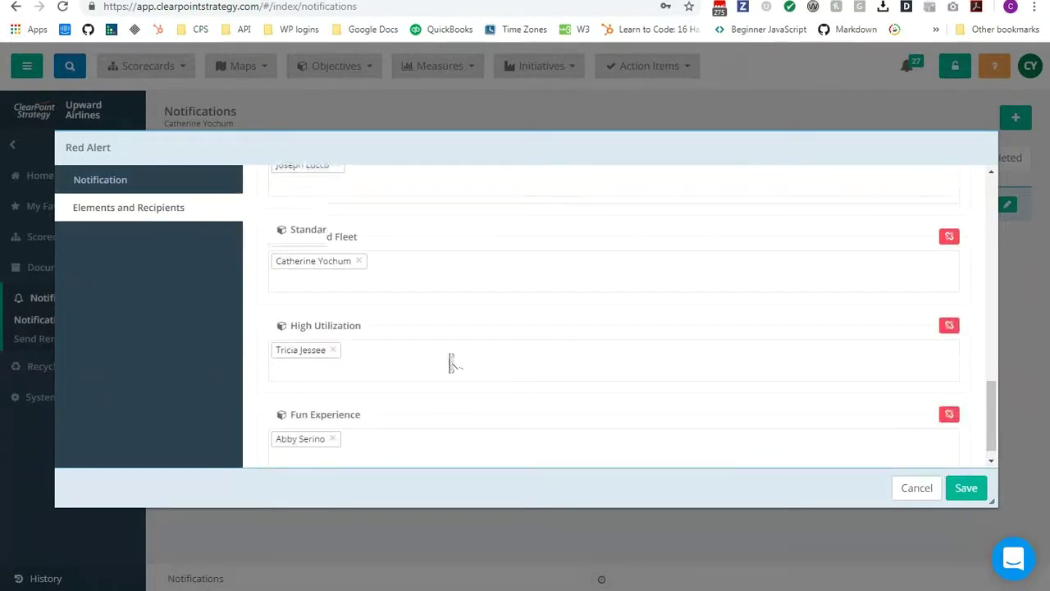
- Save the Red Alert notification template with its updated elements and recipients
scroll(450, 357, "down", 1)
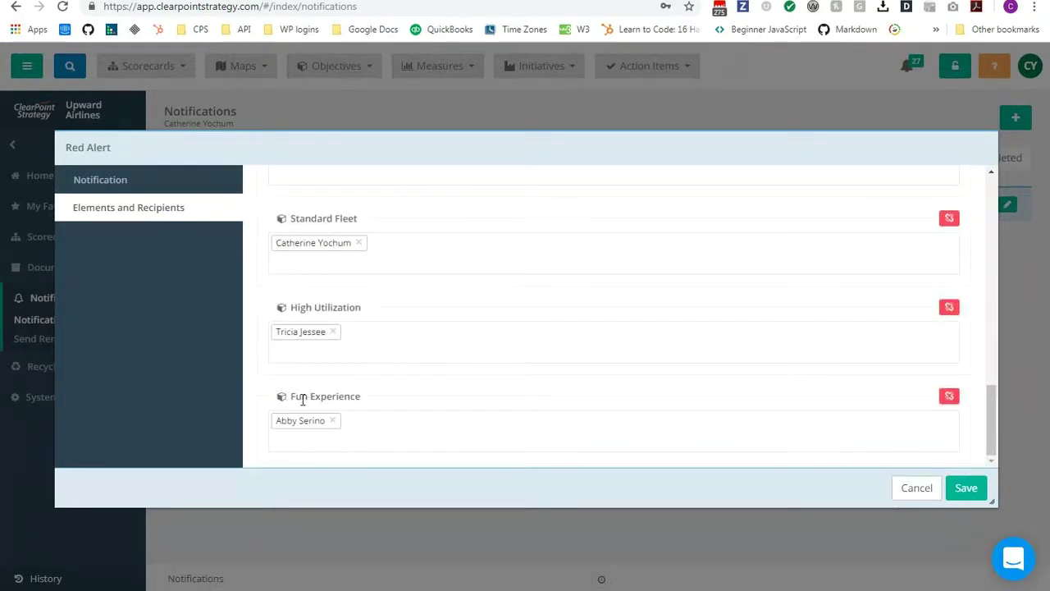
left_click(968, 489)
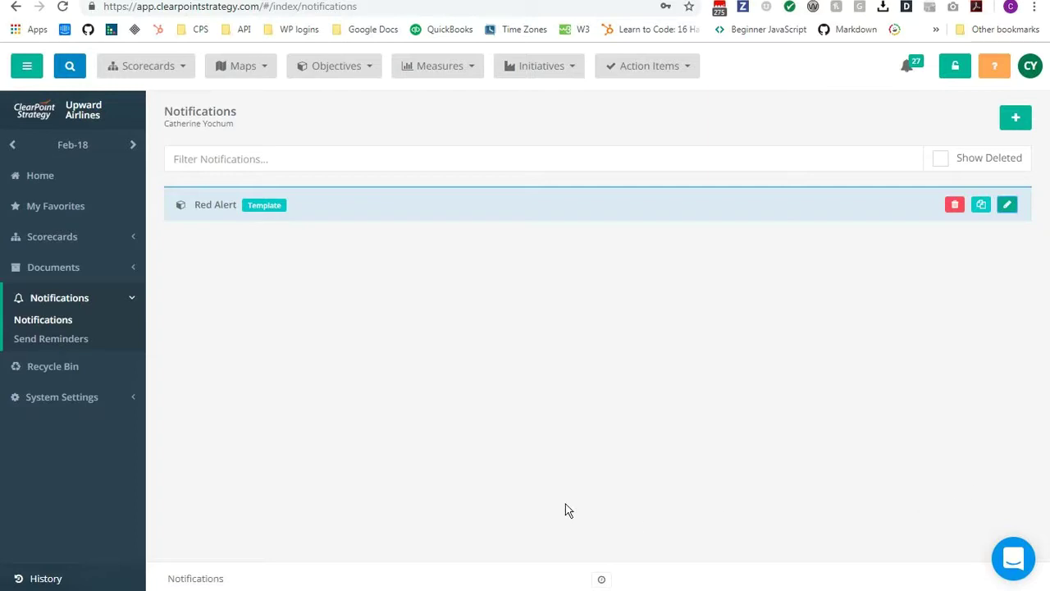
- Start a new custom reporting field for initiatives in the admin options and name it Priority
left_click(51, 396)
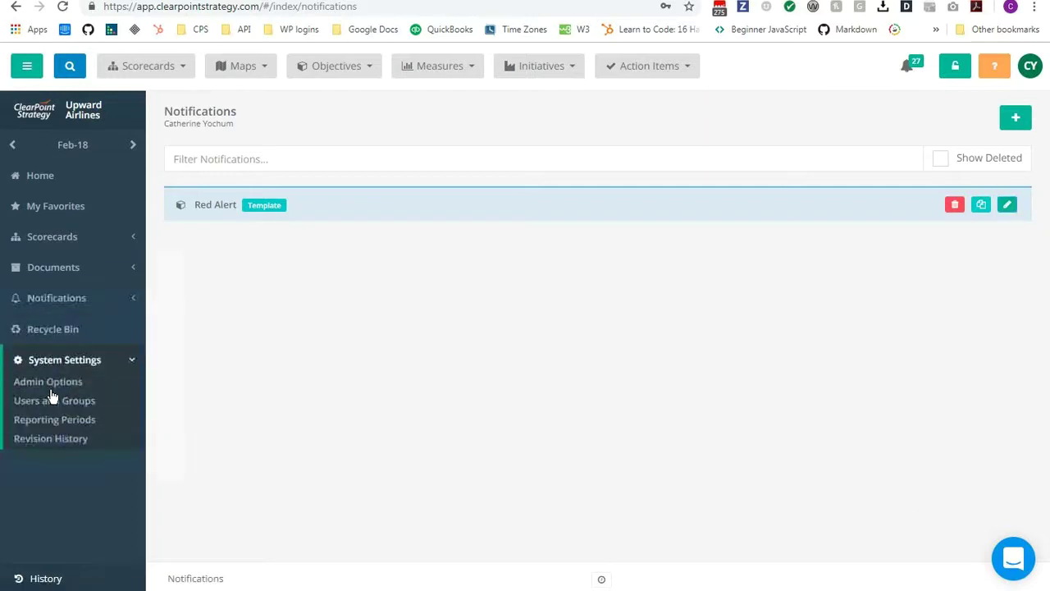
left_click(58, 383)
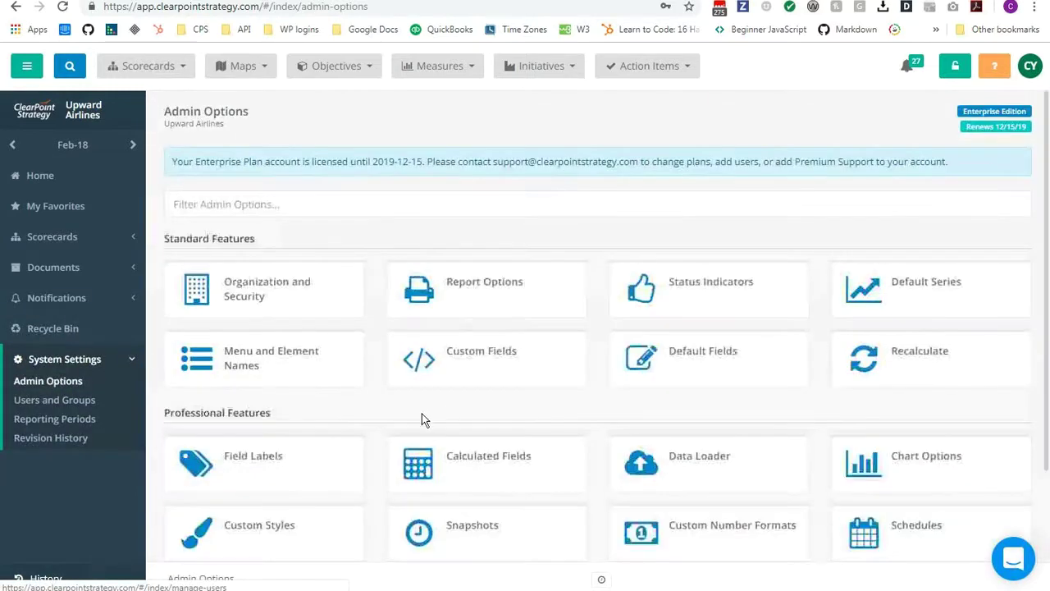
left_click(484, 366)
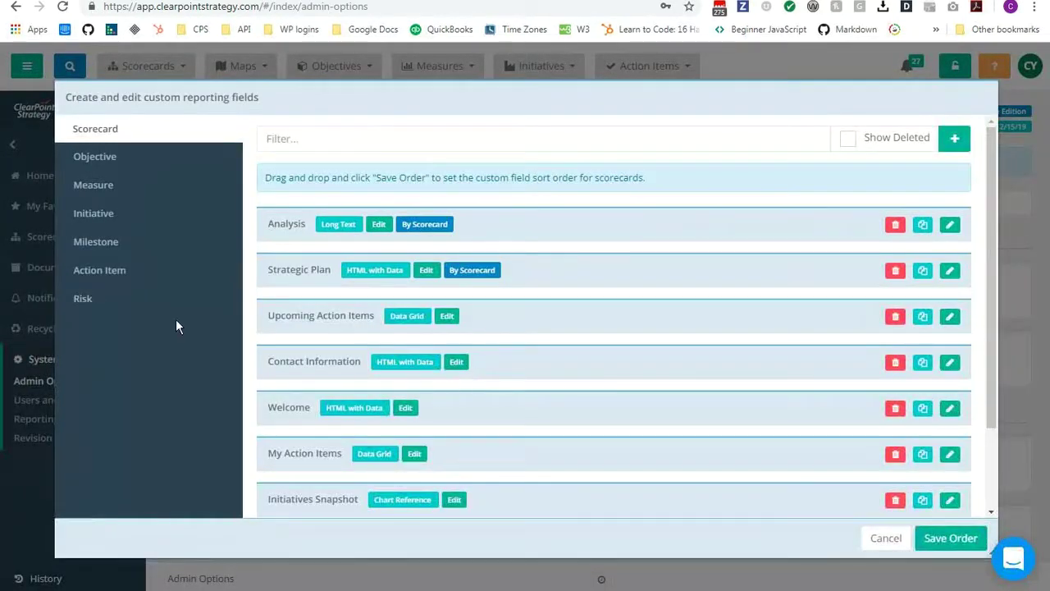
left_click(107, 216)
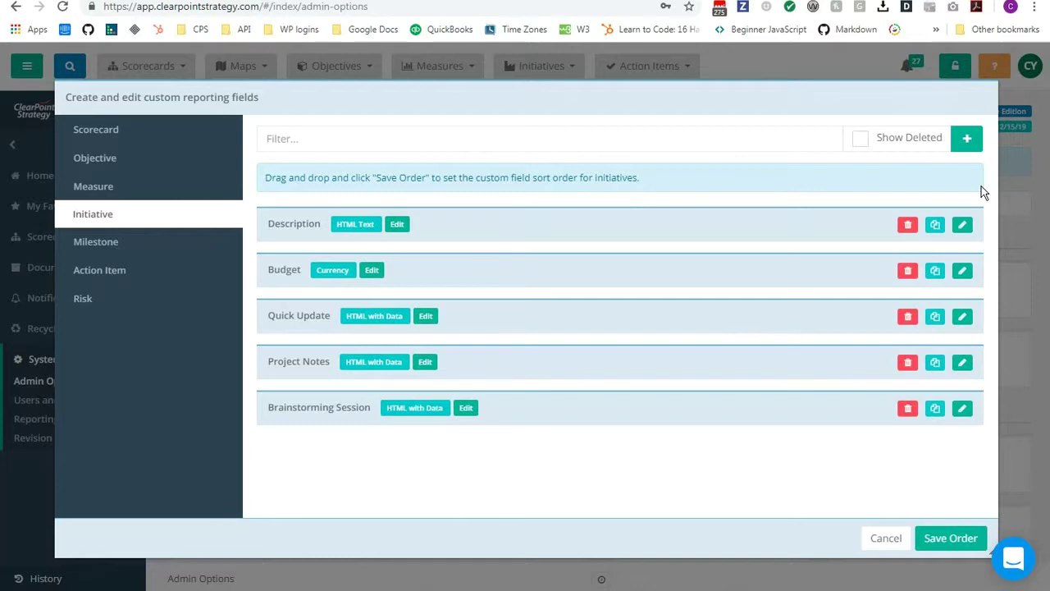
left_click(966, 140)
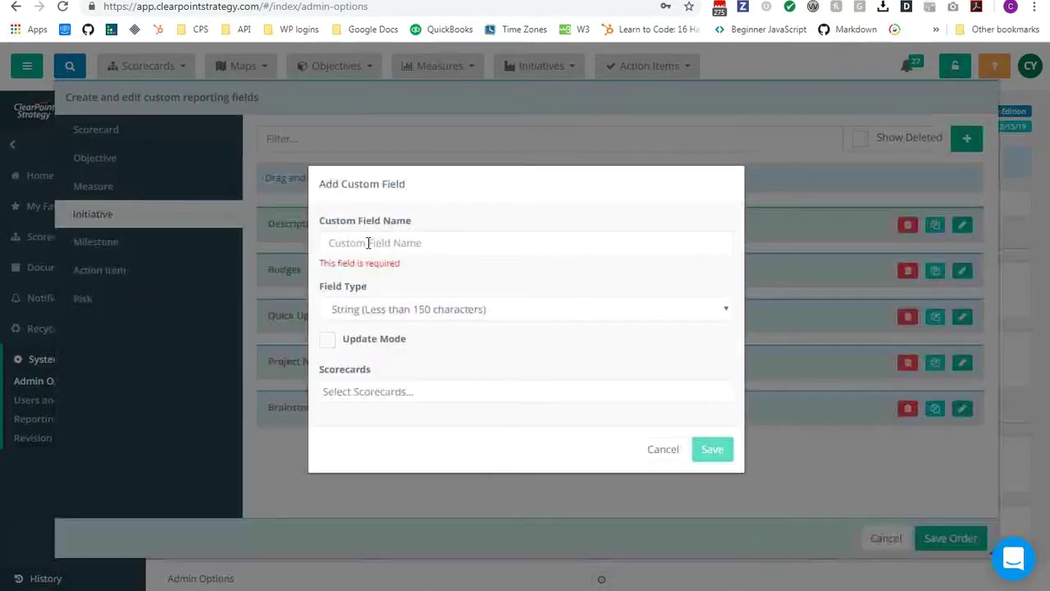
left_click(367, 243)
type("Priority")
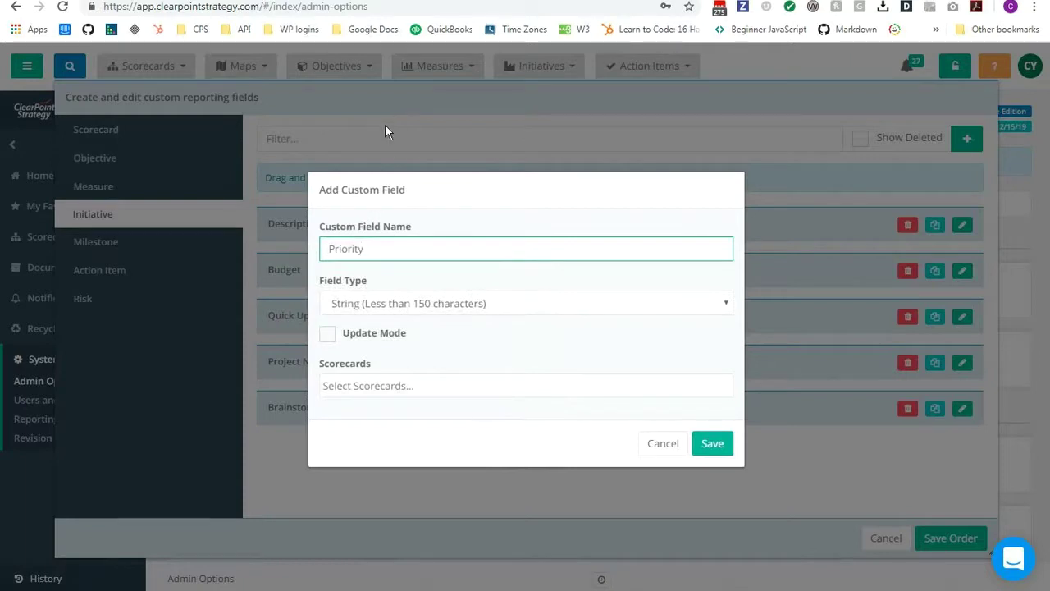
- Make the Priority field a picklist with the items High, Medium and Low, and save the field and the custom field order
left_click(371, 300)
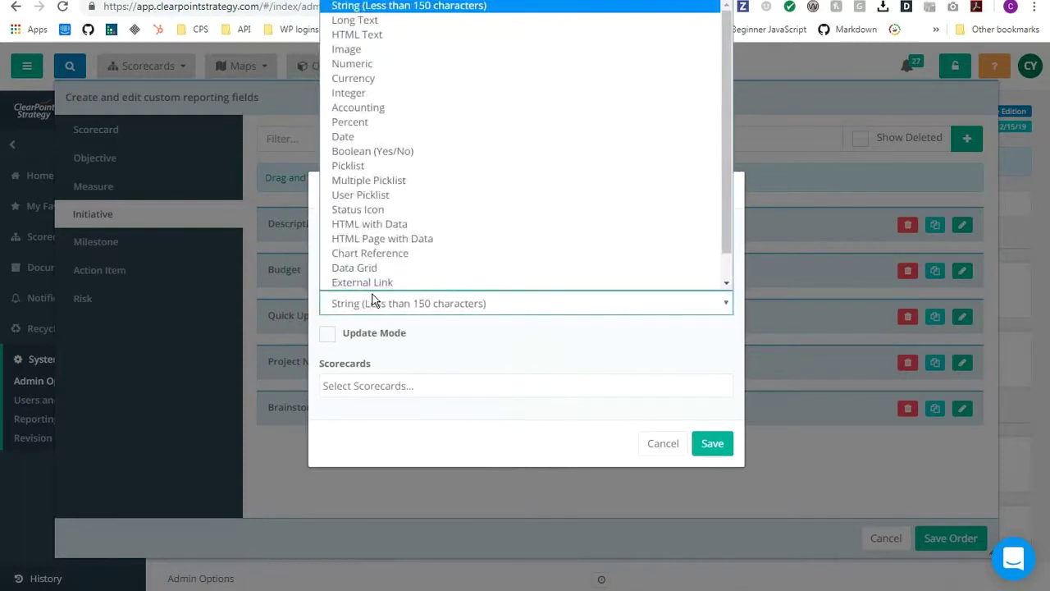
left_click(369, 165)
left_click(370, 320)
type("High , emdium, Low")
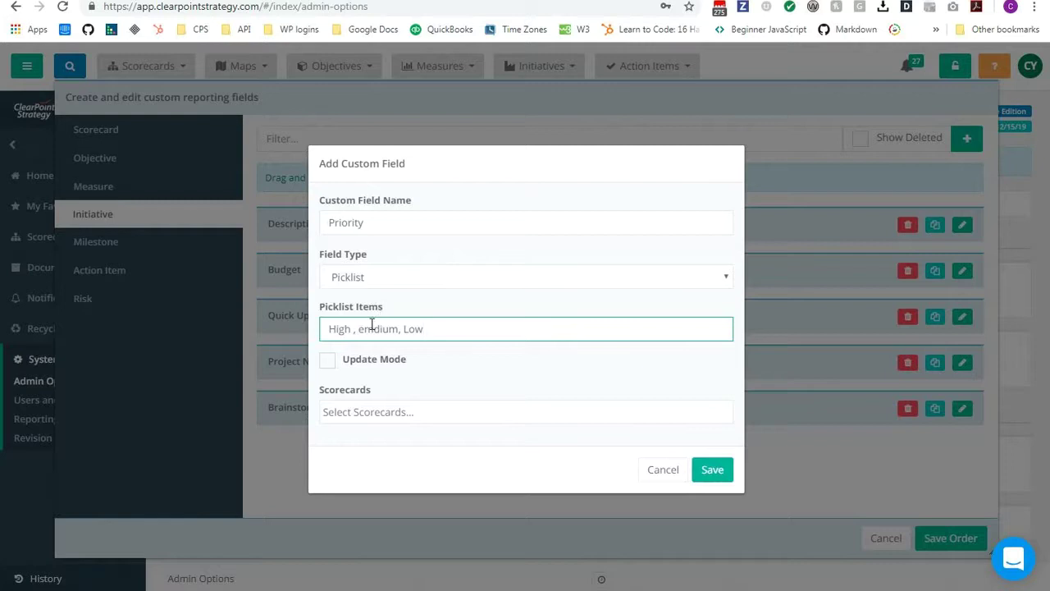
key("BackSpace")
key("BackSpace")
type("Me")
left_click(712, 478)
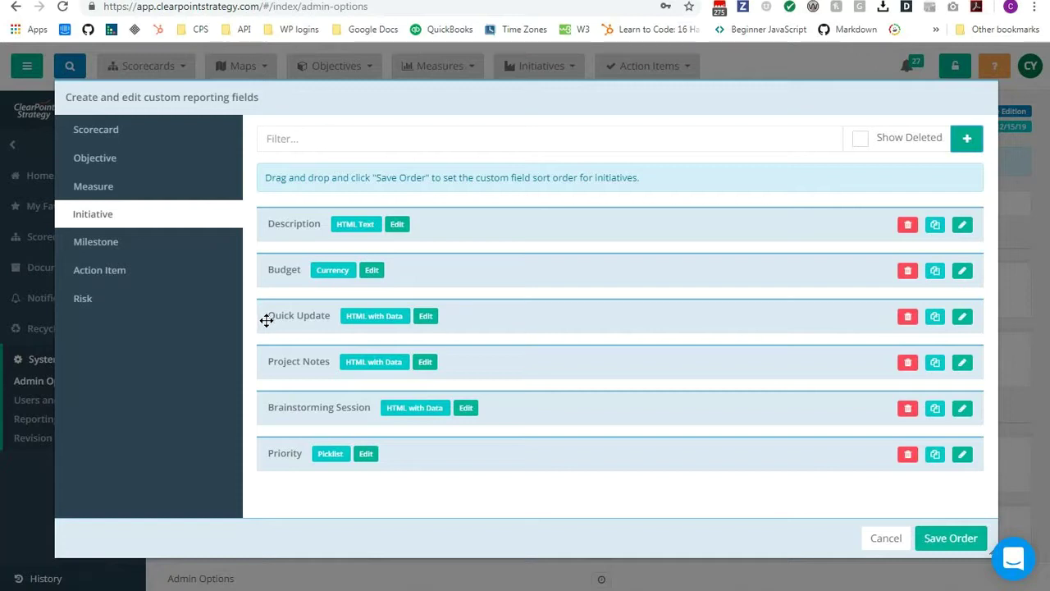
left_click(946, 546)
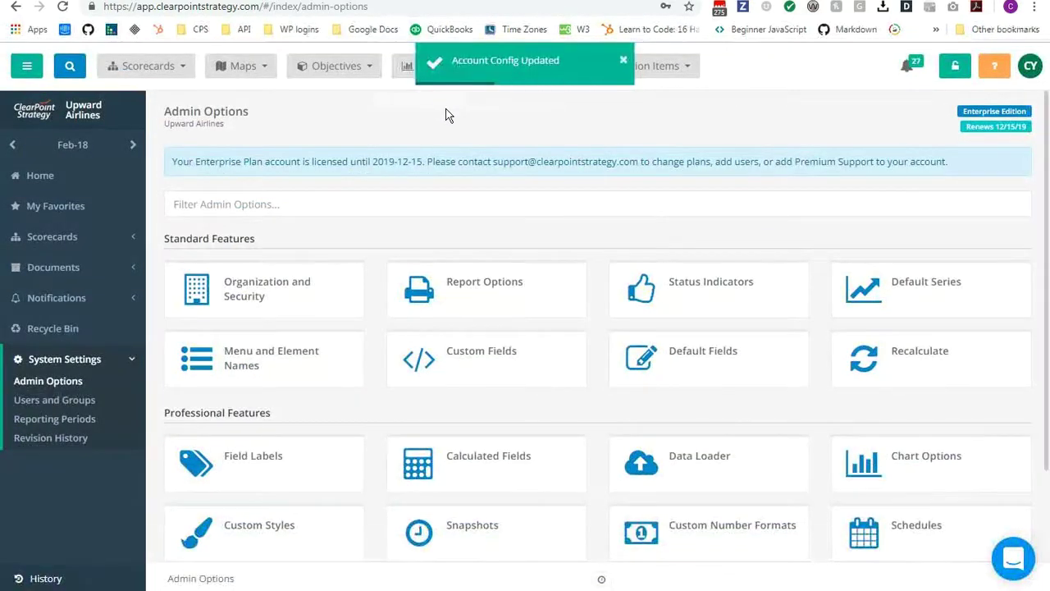
- Create a new initiative report named "Custom field clean up" in the Upward Airlines Corporate scorecard
left_click(525, 67)
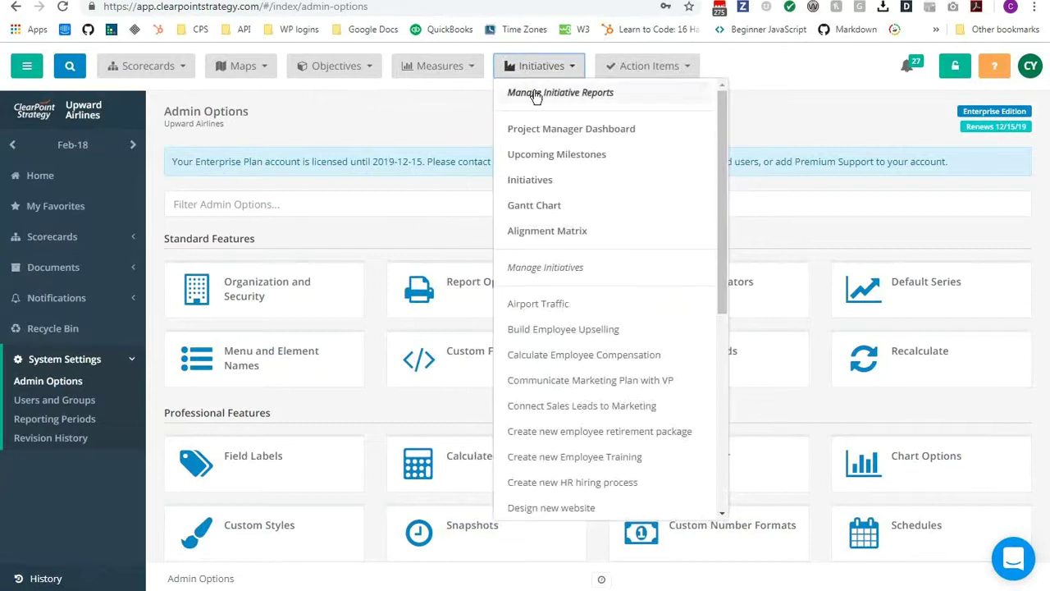
left_click(536, 98)
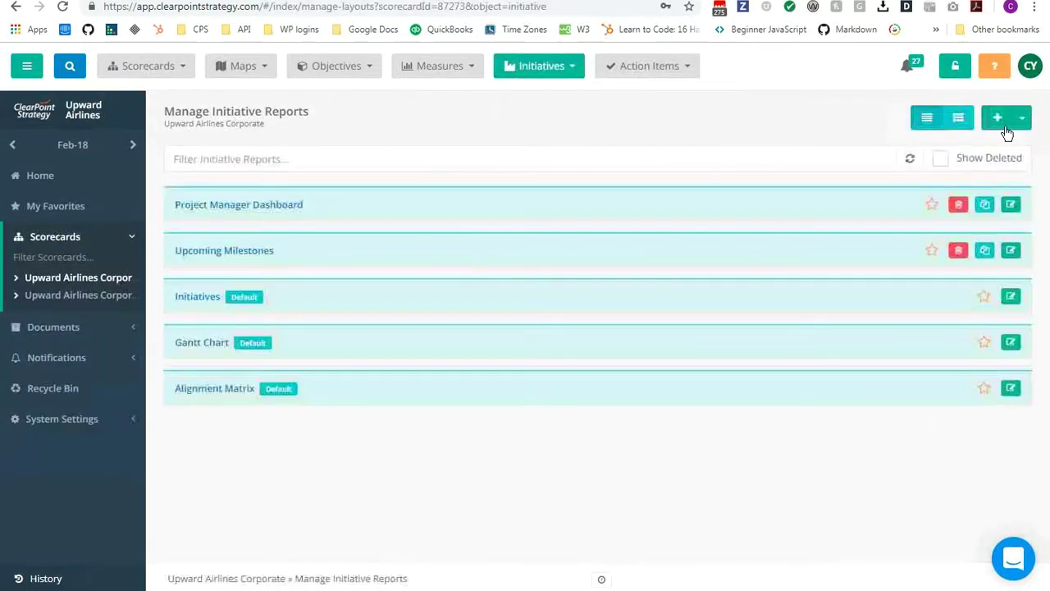
left_click(1000, 123)
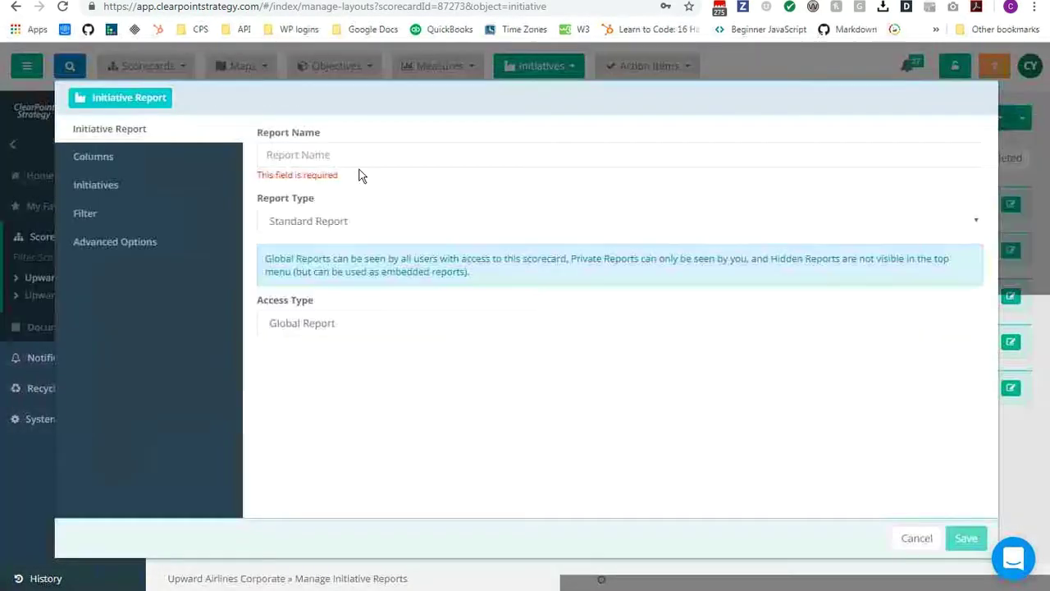
left_click(365, 153)
type("Cus")
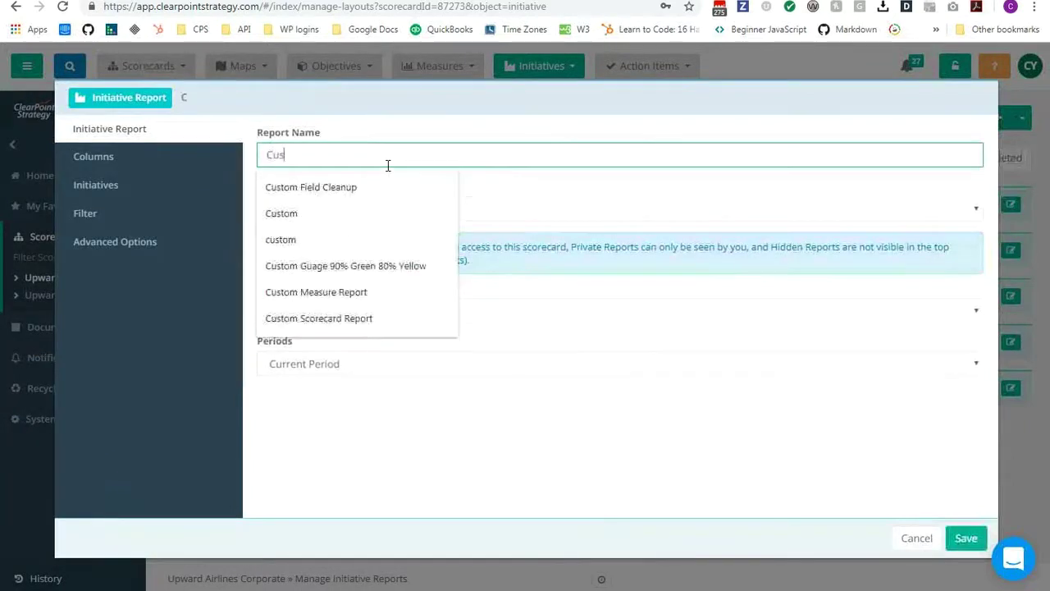
type("tom field clean ")
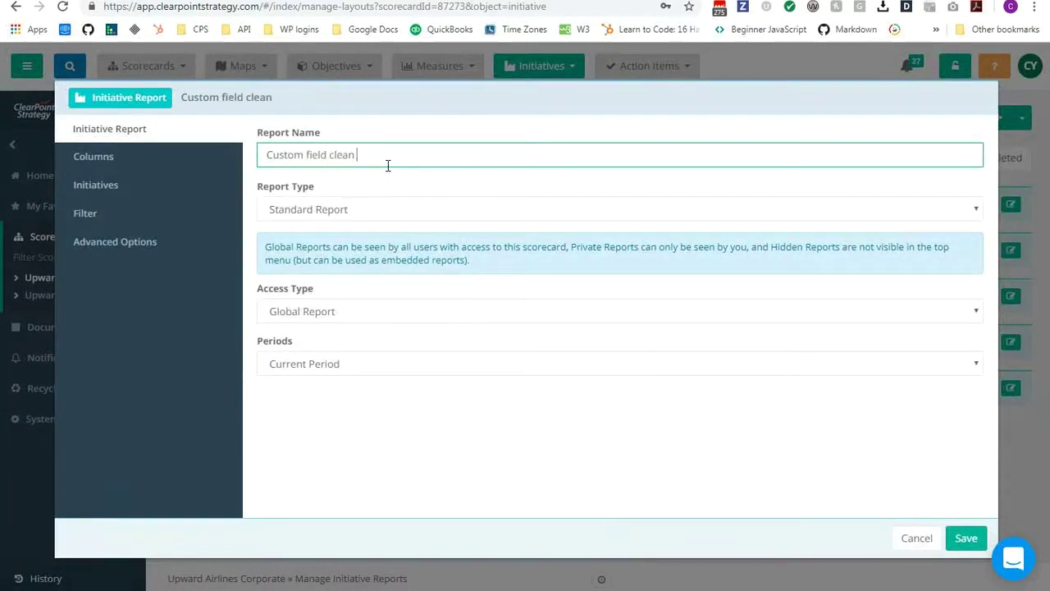
type("up")
- Add the Initiative, Analysis and Quick Update fields as columns of the report
left_click(134, 168)
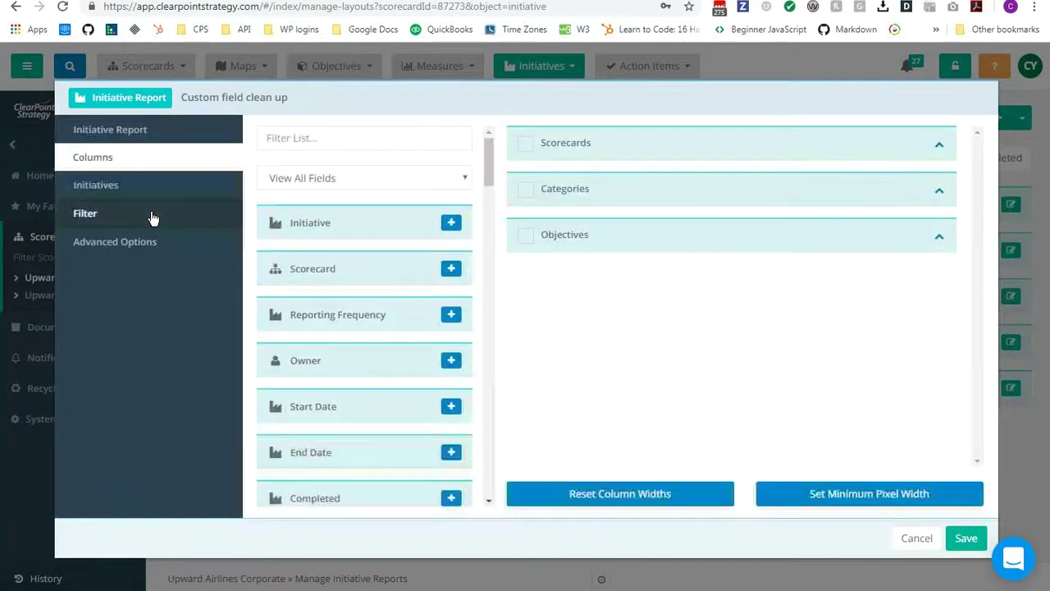
left_click(452, 224)
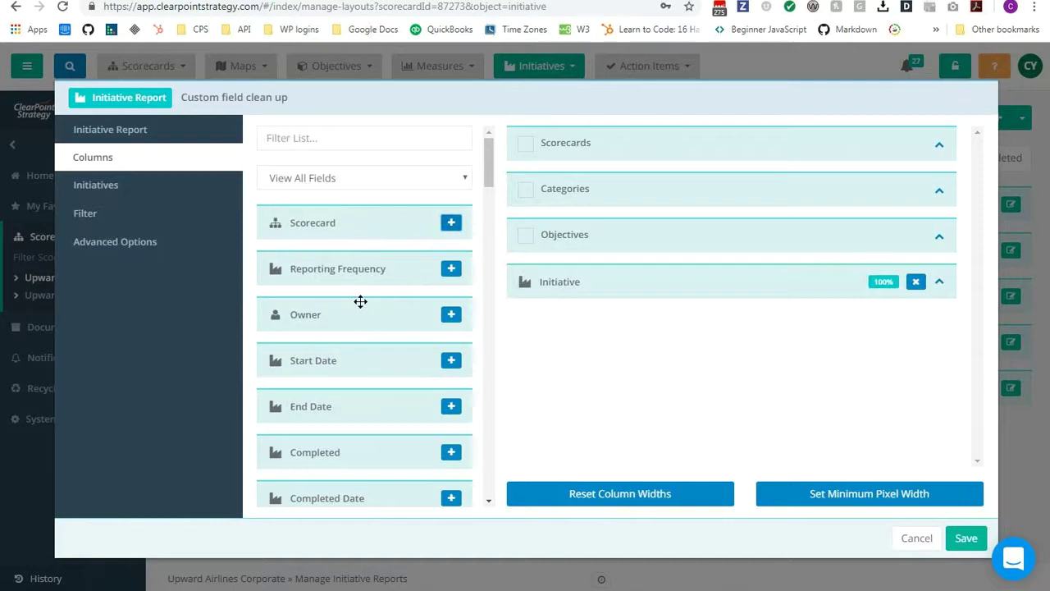
left_click(319, 137)
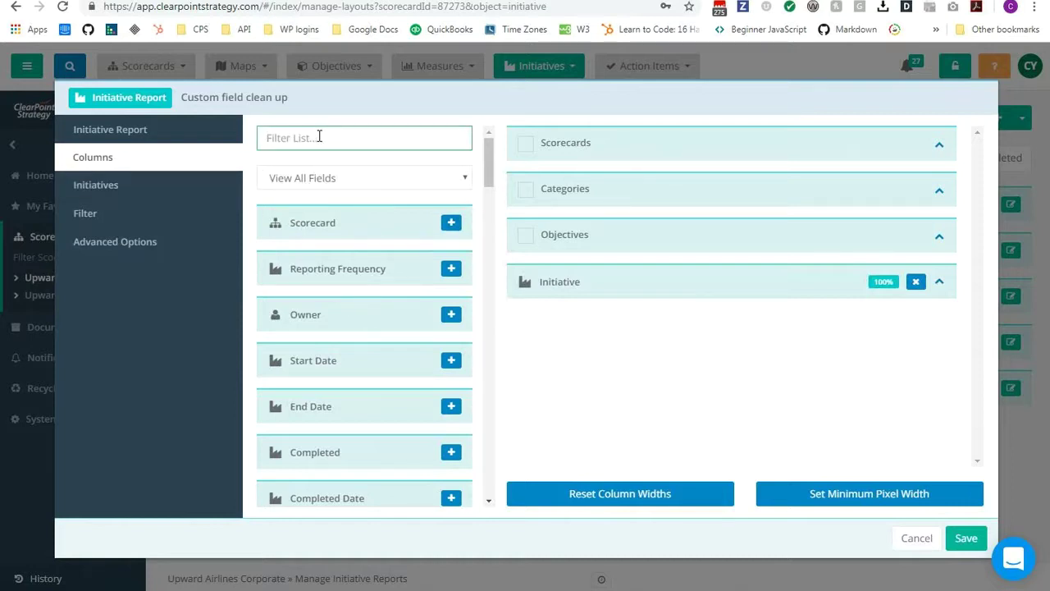
type("ana")
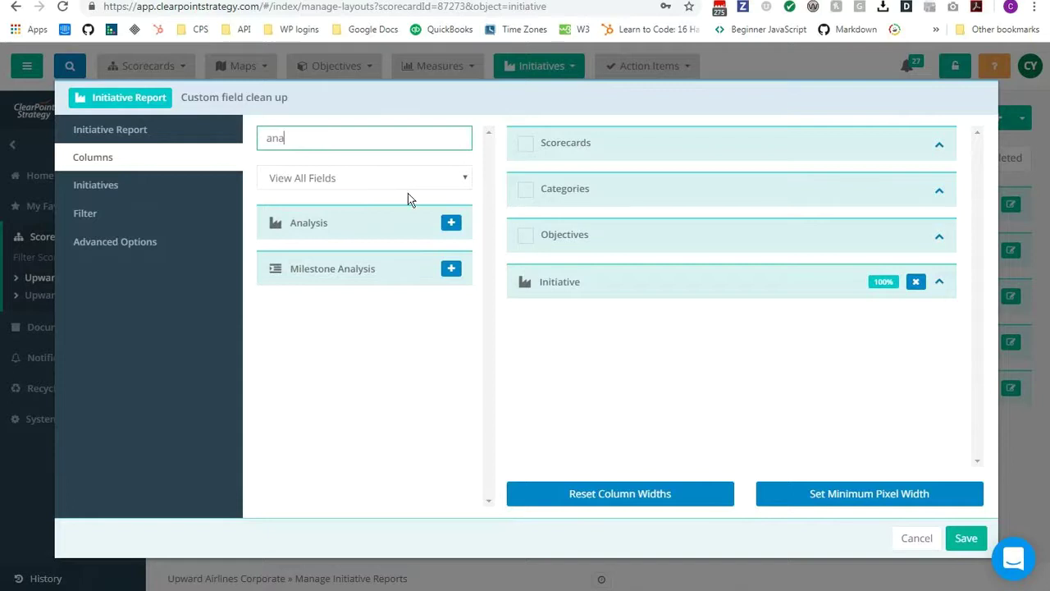
left_click(451, 222)
left_click_drag(309, 142, 246, 146)
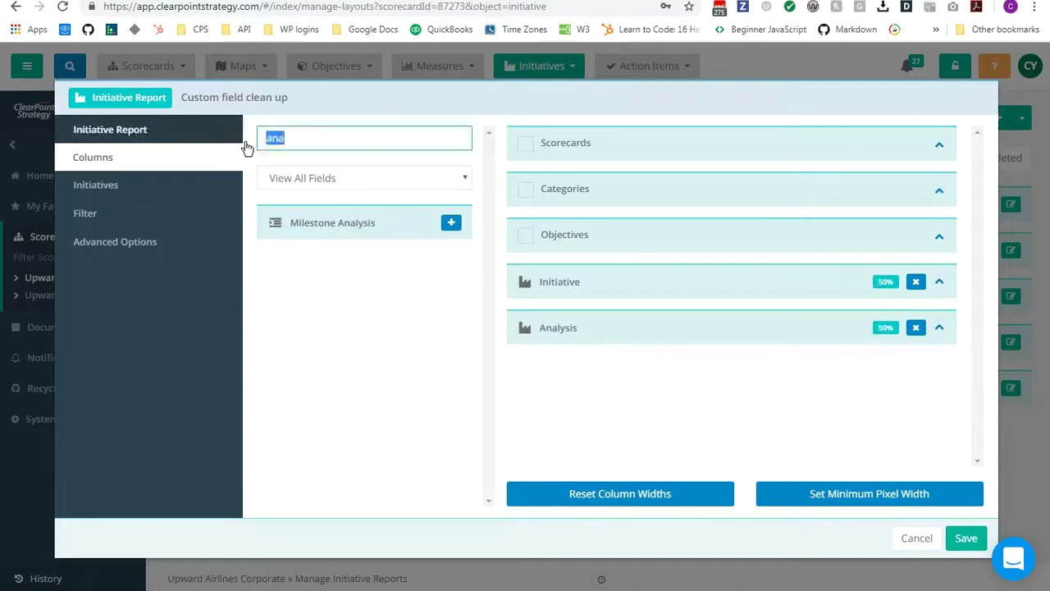
type("quick")
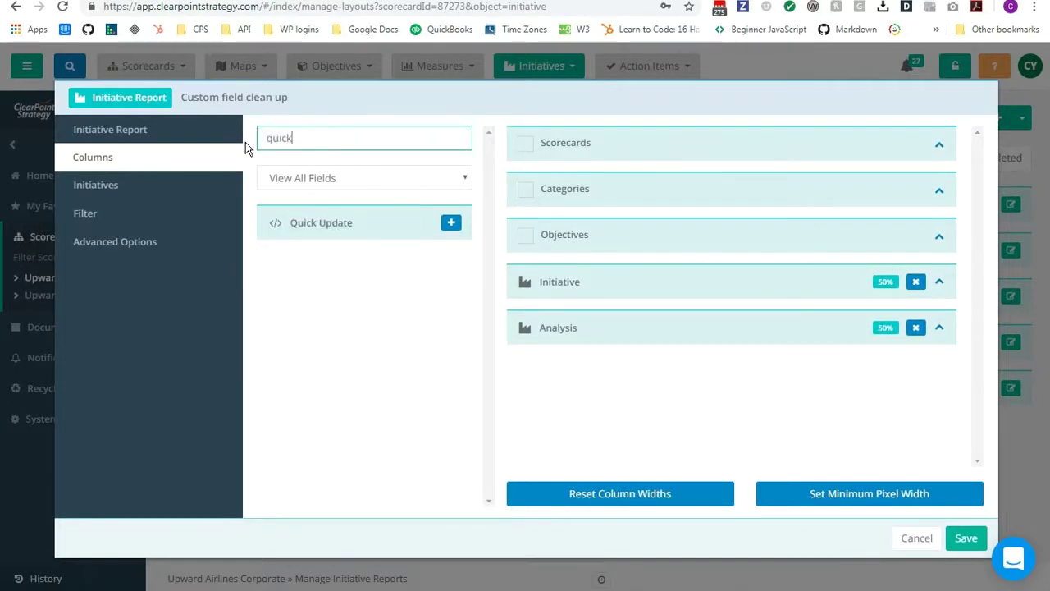
left_click(450, 224)
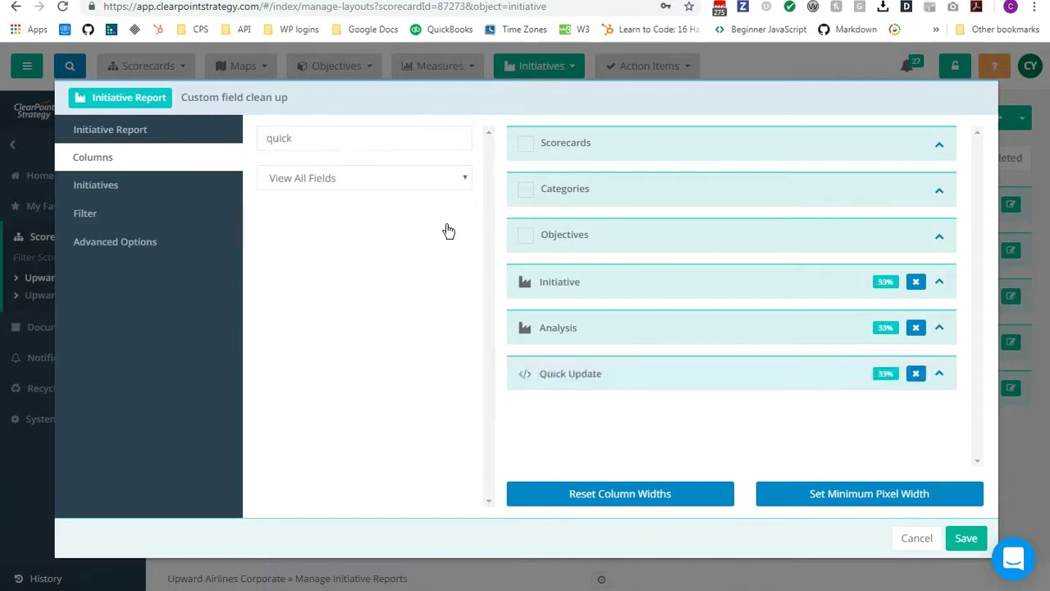
- Include all initiatives from every division, office and 2018 archive copy scorecard in the report
left_click(162, 197)
left_click(265, 221)
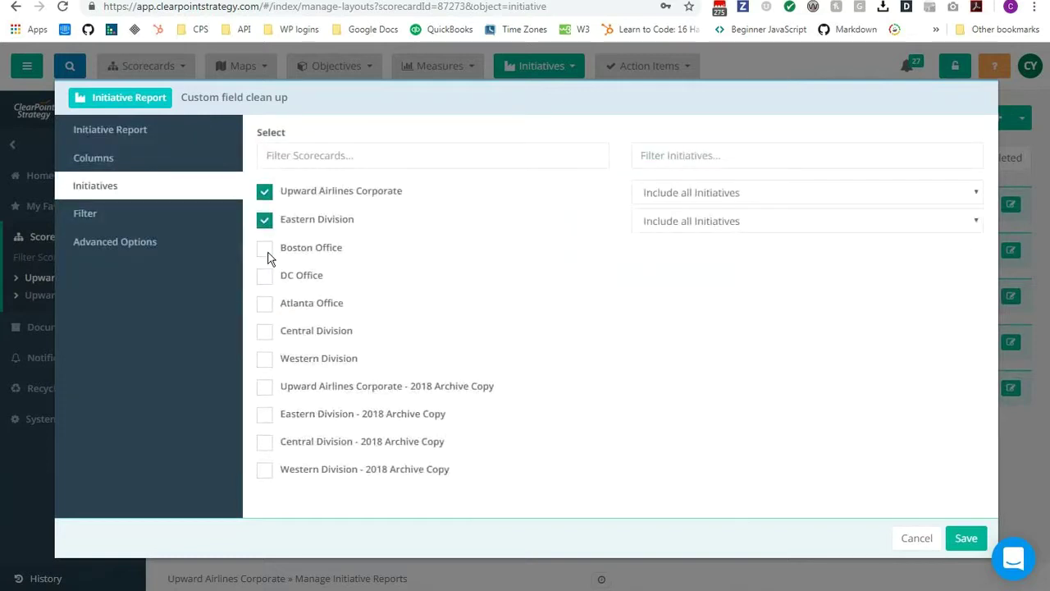
left_click(265, 249)
left_click(264, 276)
left_click(265, 306)
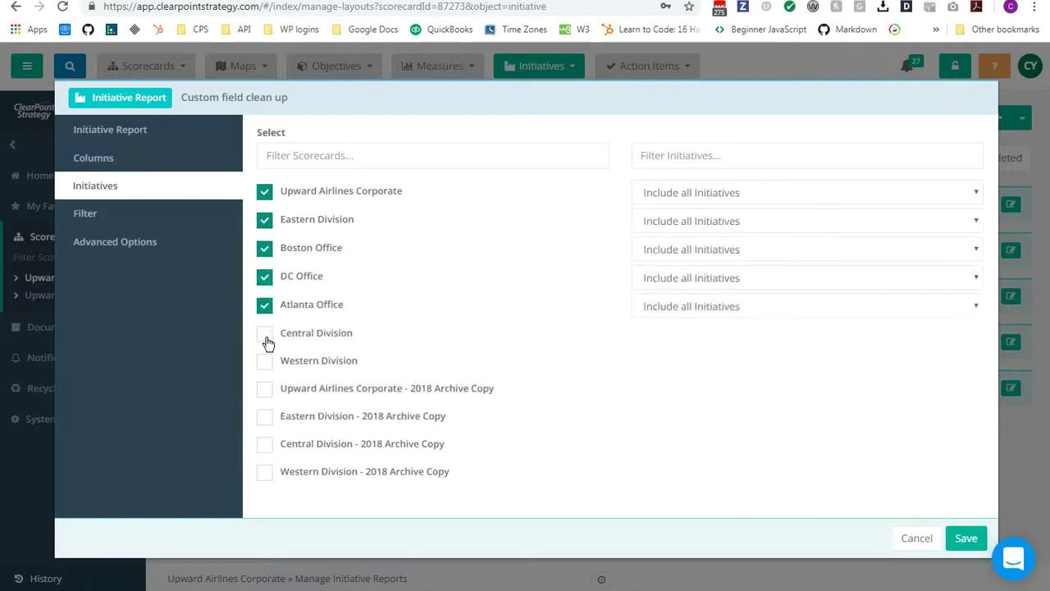
left_click(265, 334)
left_click(265, 361)
left_click(265, 390)
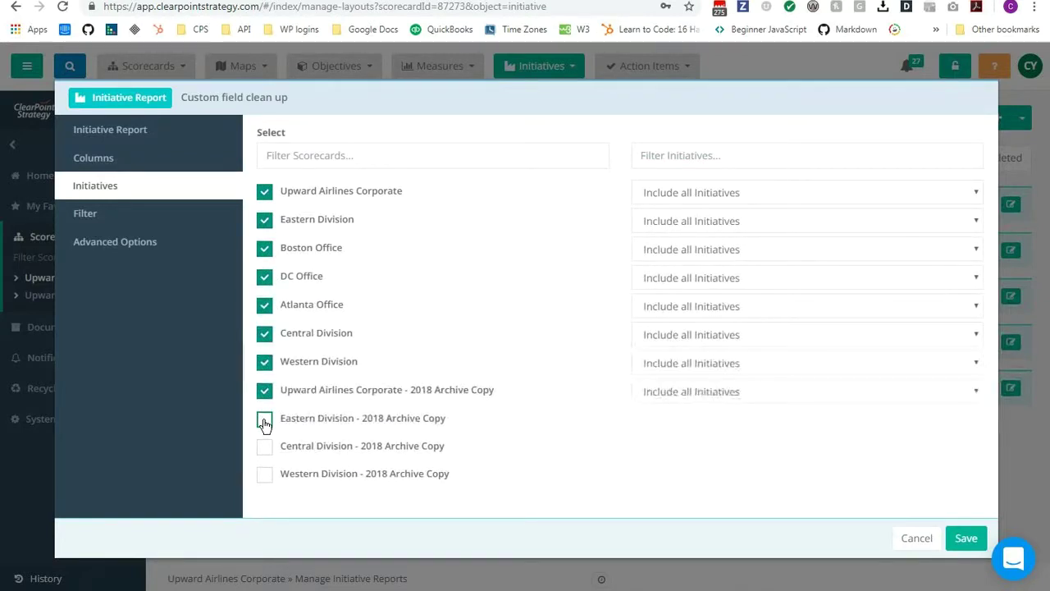
left_click(264, 421)
left_click(264, 447)
left_click(264, 475)
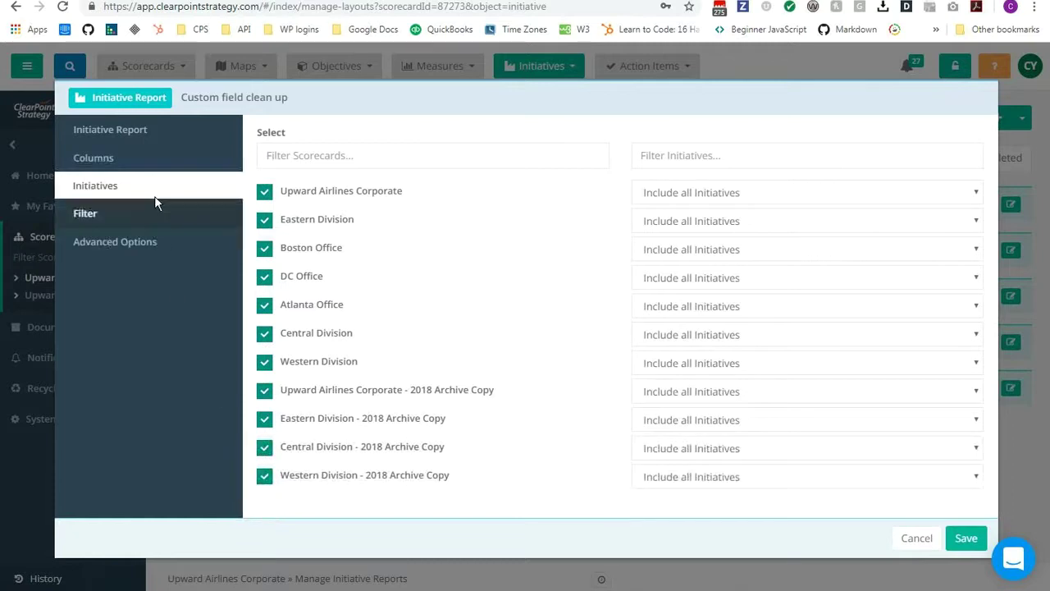
- Add a report filter that keeps only initiatives whose Quick Update field is not blank
left_click(128, 215)
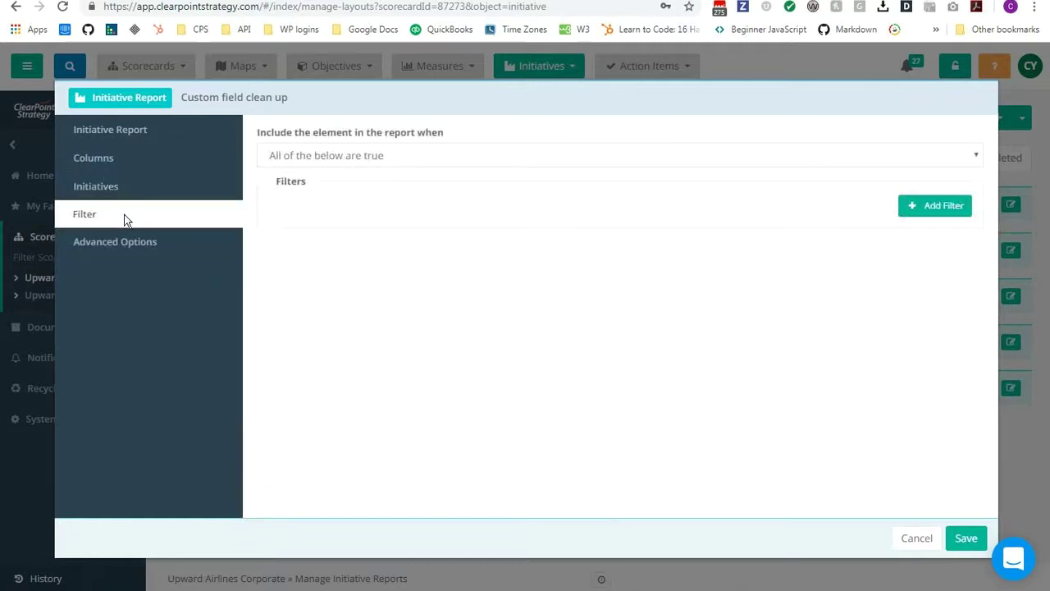
left_click(907, 212)
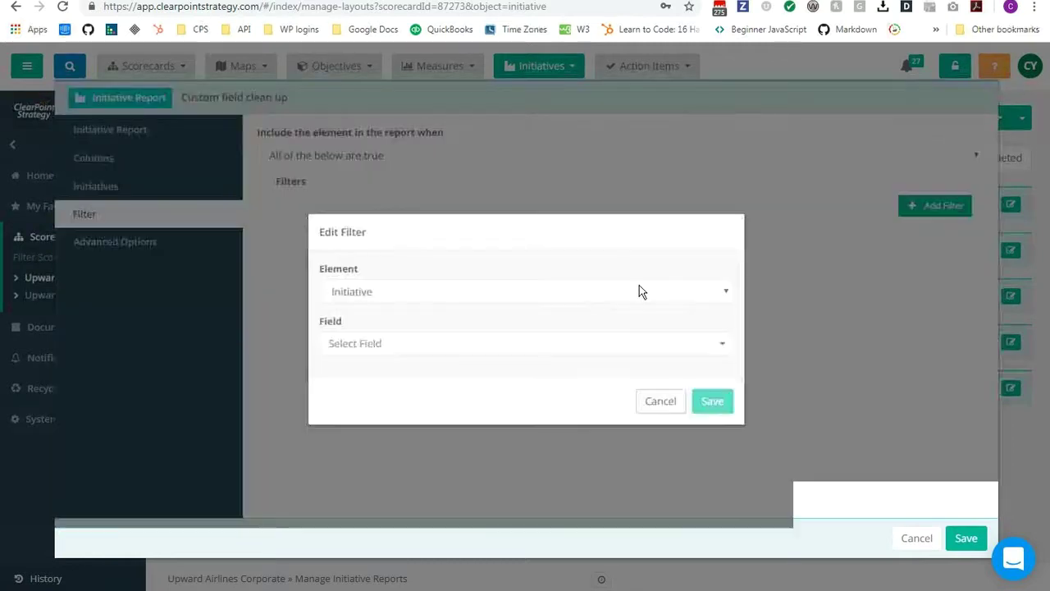
left_click(639, 291)
left_click(487, 310)
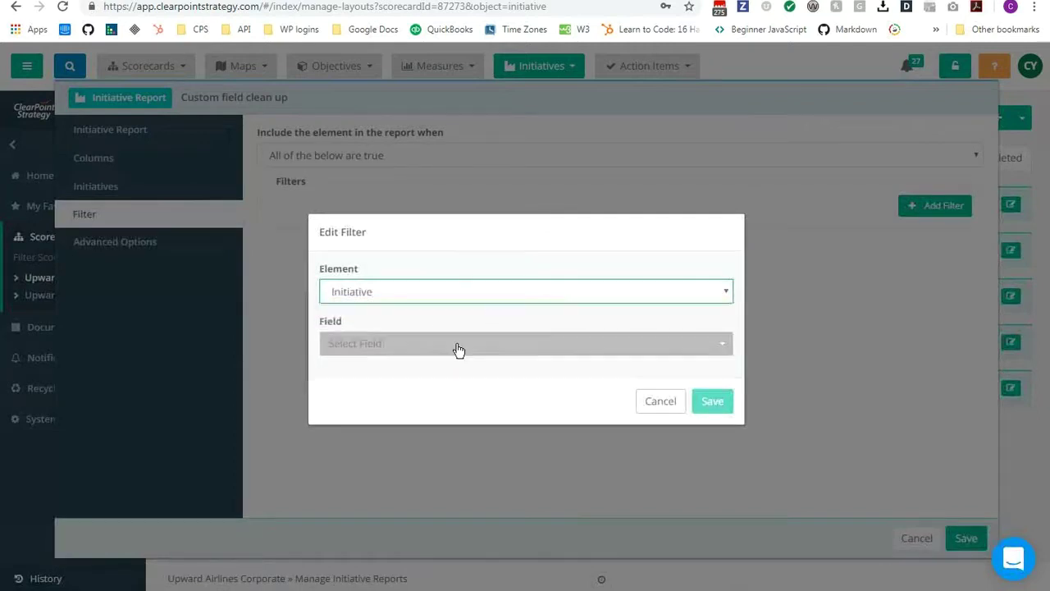
left_click(457, 348)
scroll(455, 419, "down", 5)
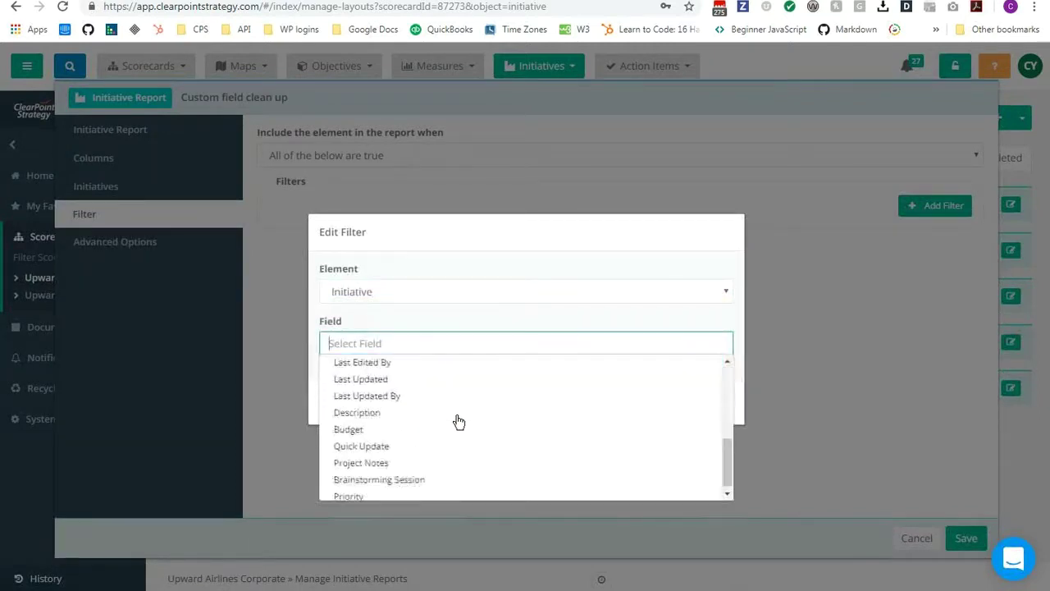
left_click(415, 446)
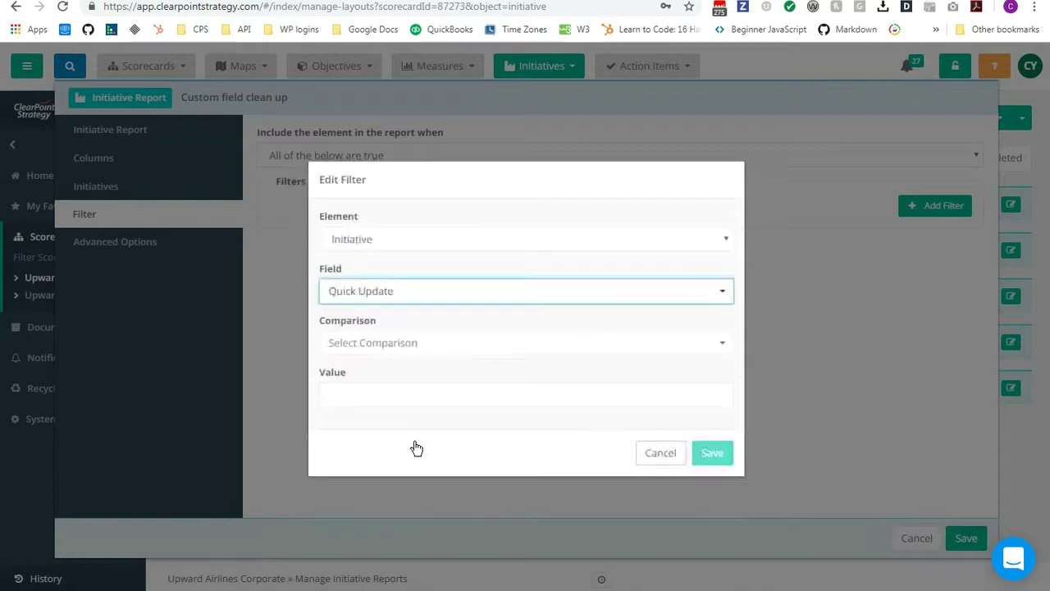
left_click(426, 344)
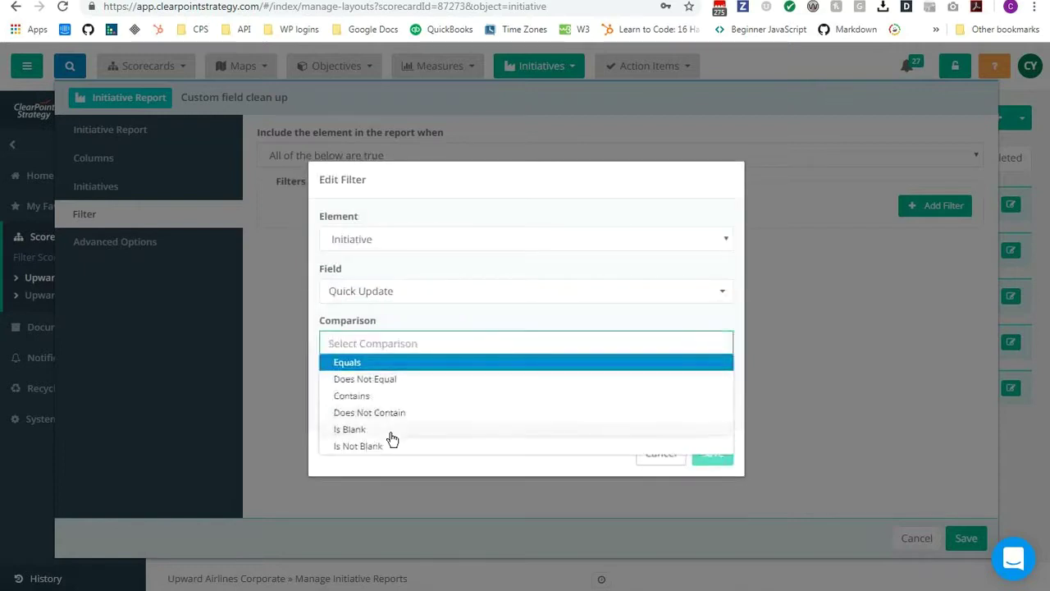
left_click(384, 445)
left_click(712, 431)
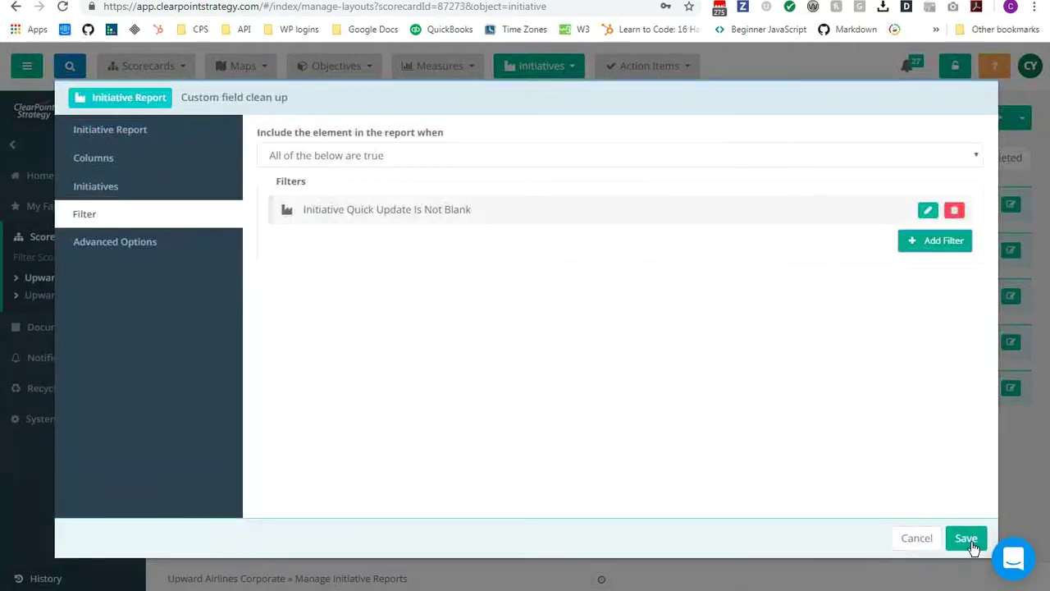
- Save the "Custom field clean up" initiative report and open it to review the listed initiatives
left_click(970, 540)
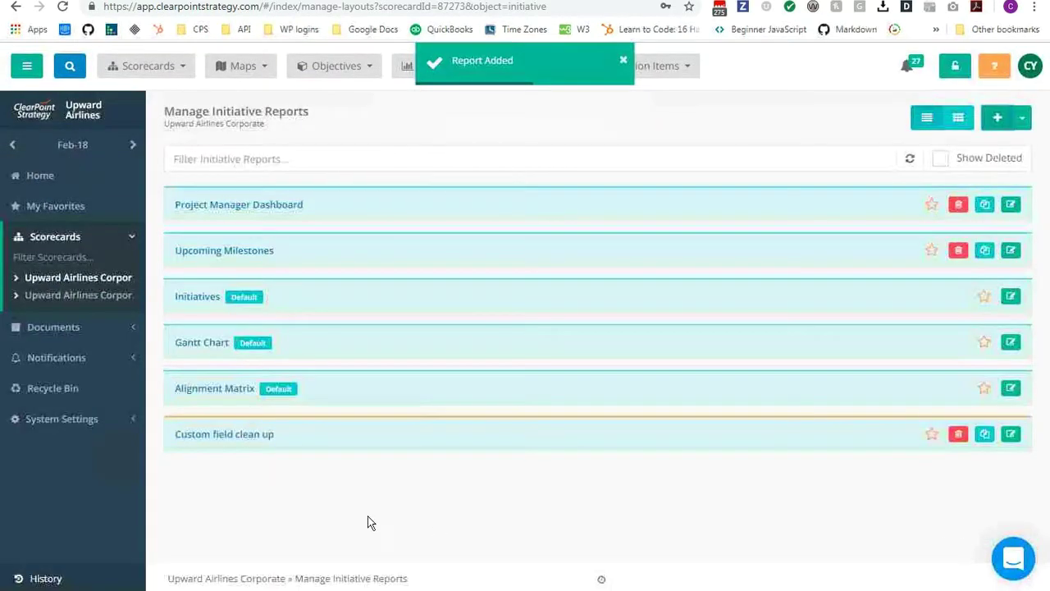
left_click(251, 479)
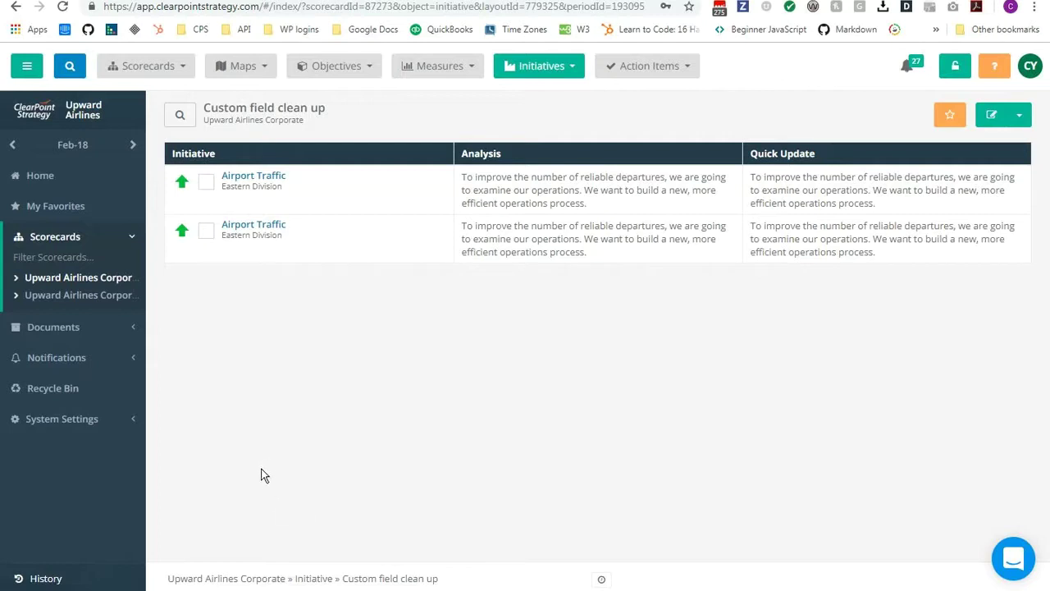
- Delete the Quick Update custom field from the initiative custom fields and save the field order
left_click(81, 427)
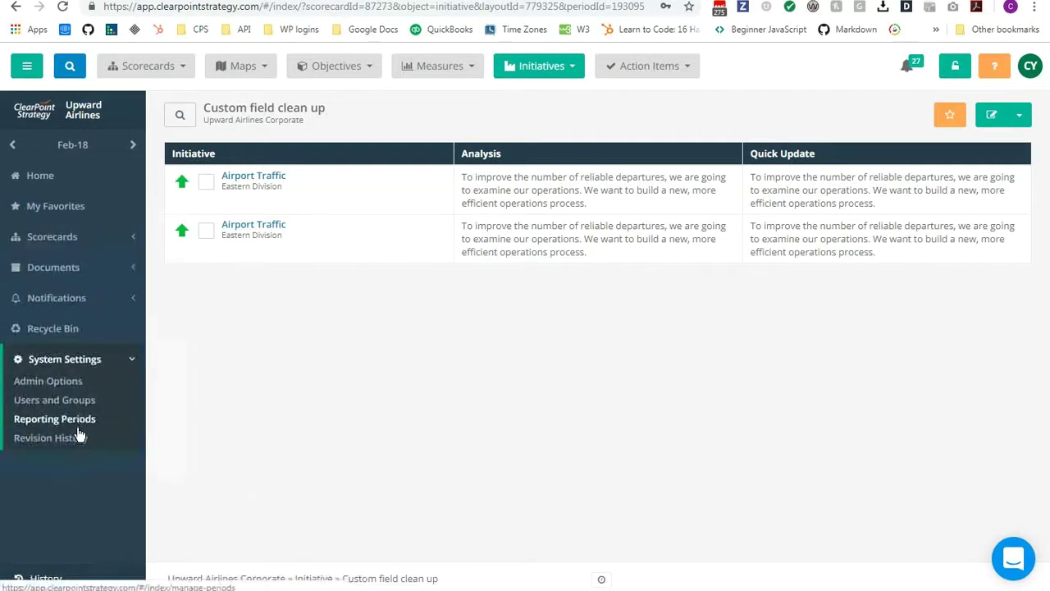
left_click(68, 381)
left_click(436, 358)
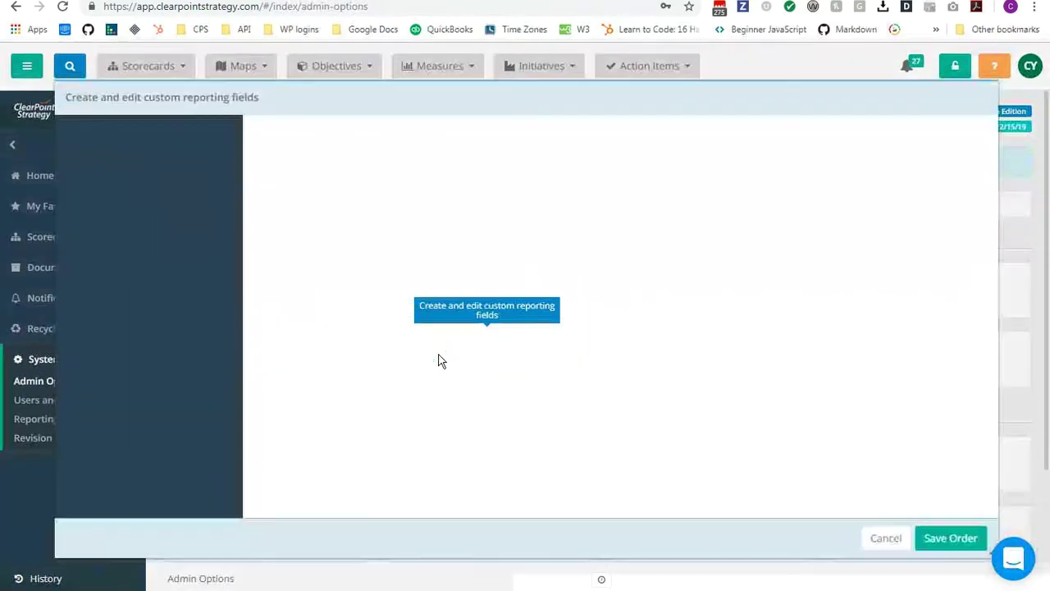
left_click(171, 226)
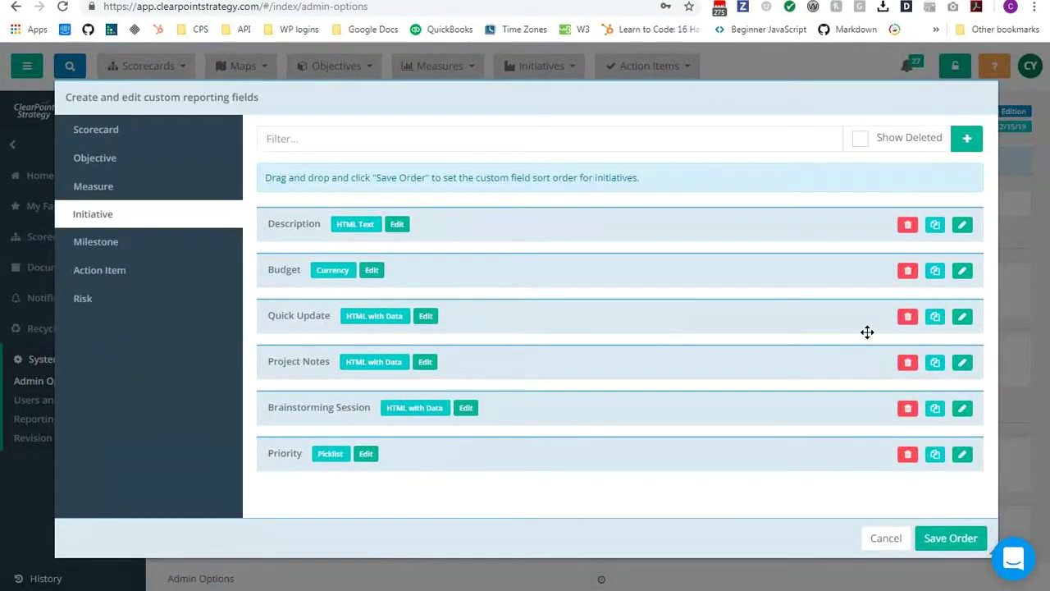
left_click(908, 317)
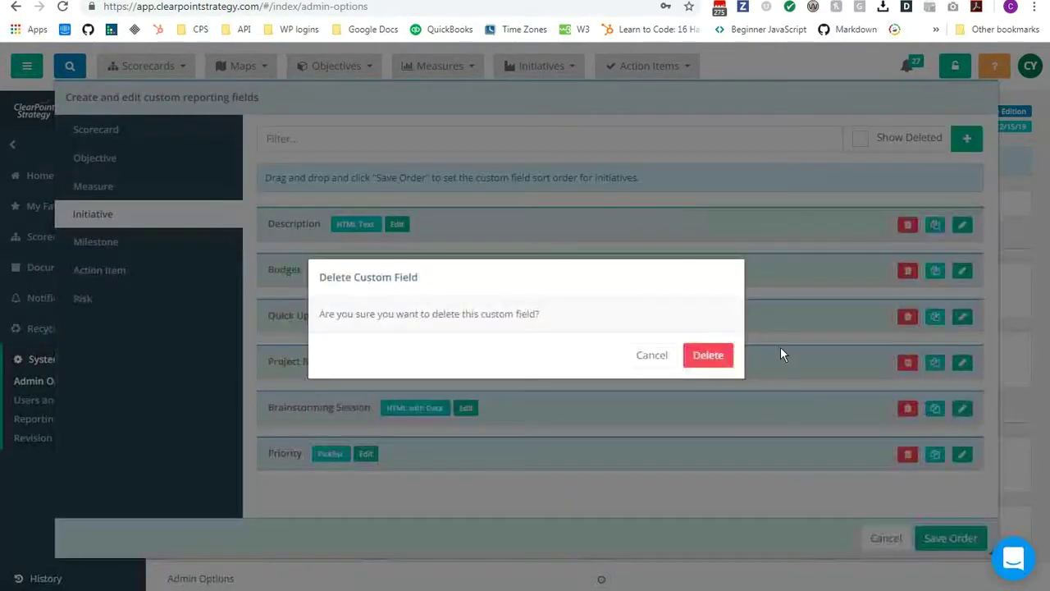
left_click(707, 361)
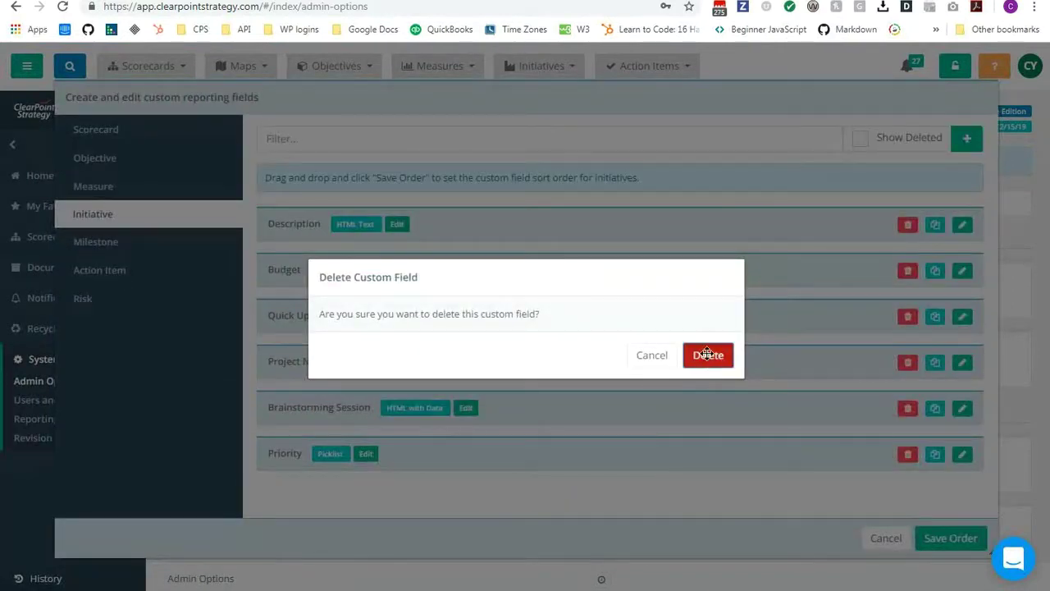
left_click(948, 541)
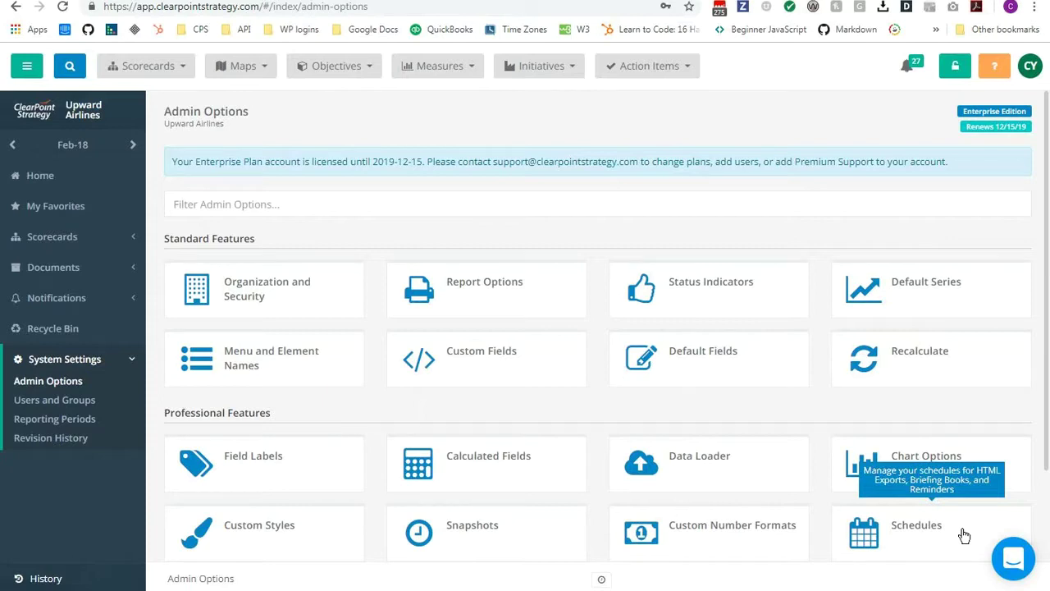
- Restore the deleted Quick Update custom field from the recycle bin
left_click(59, 332)
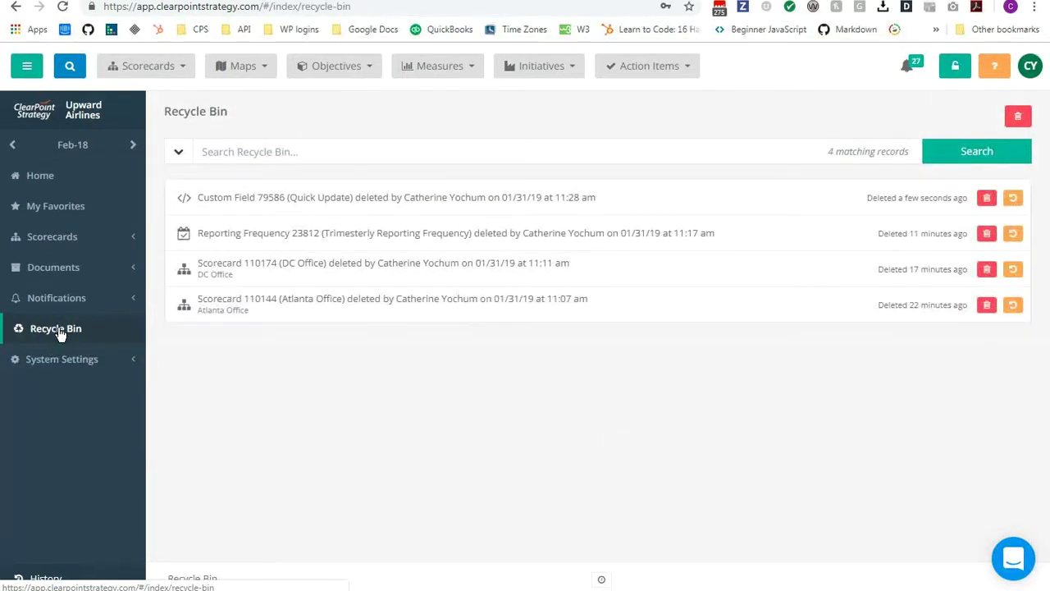
left_click(1013, 202)
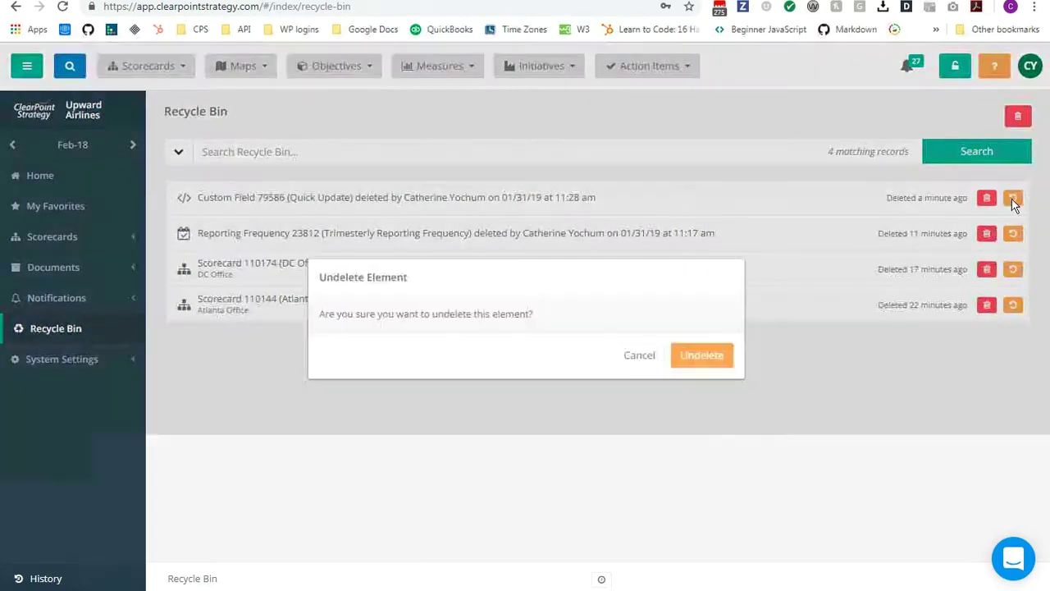
left_click(696, 357)
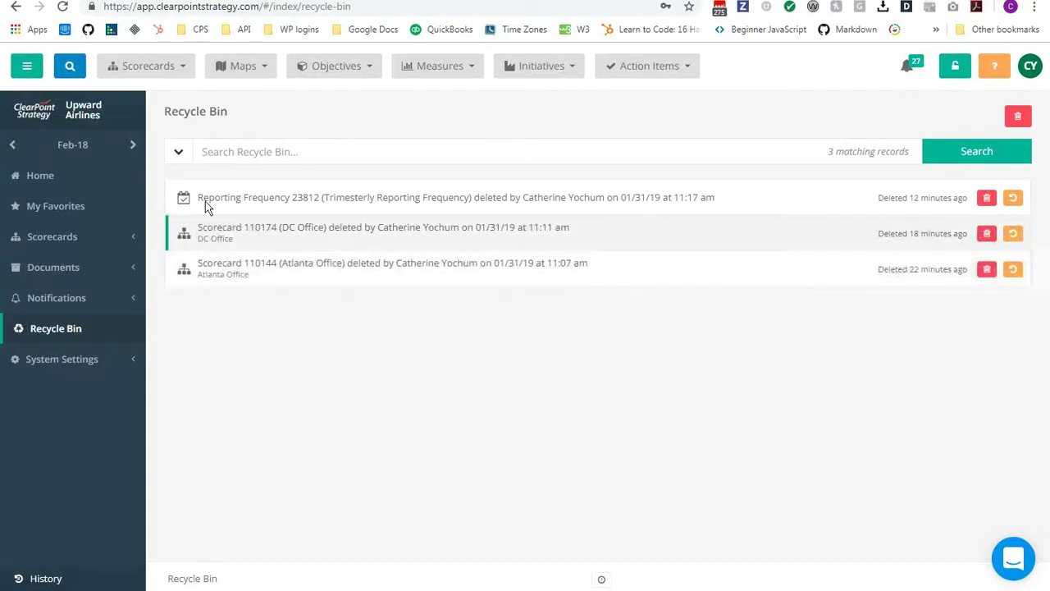
- Select all measures of the Upward Airlines Corporate scorecard, across every page, and open them for editing together
left_click(448, 70)
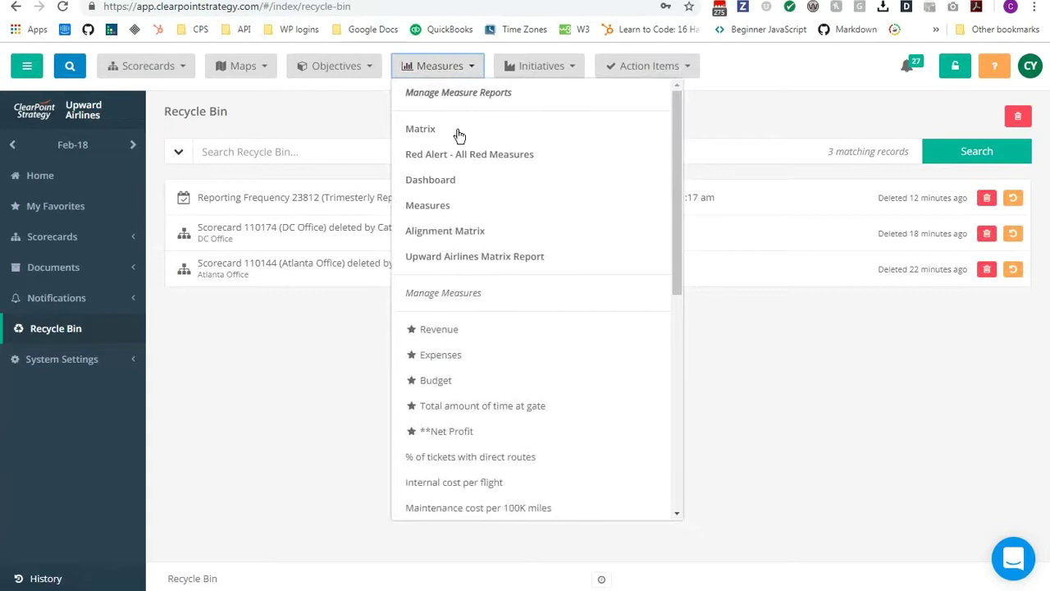
left_click(457, 291)
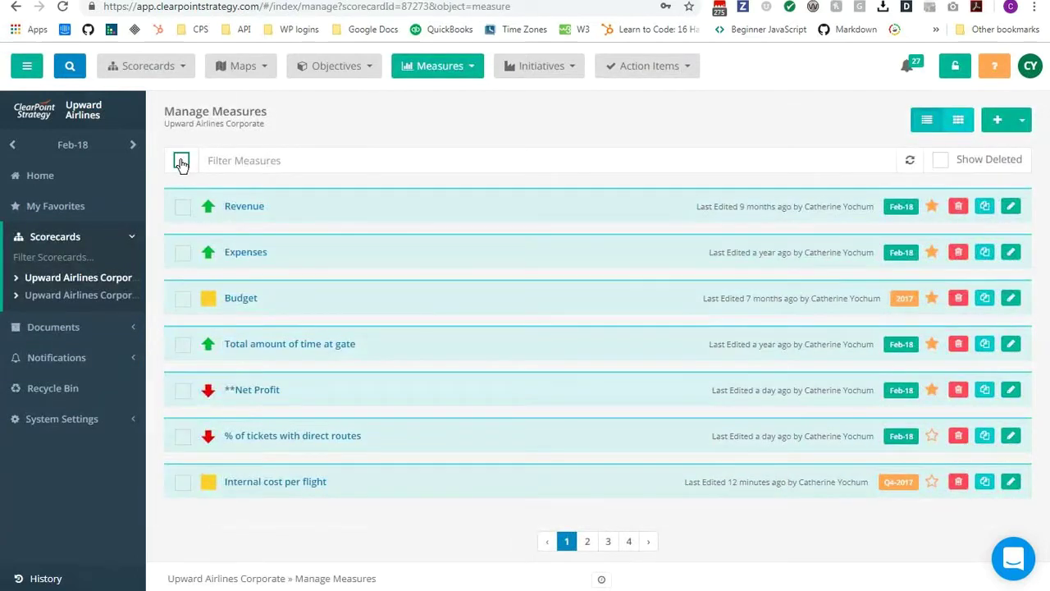
left_click(181, 161)
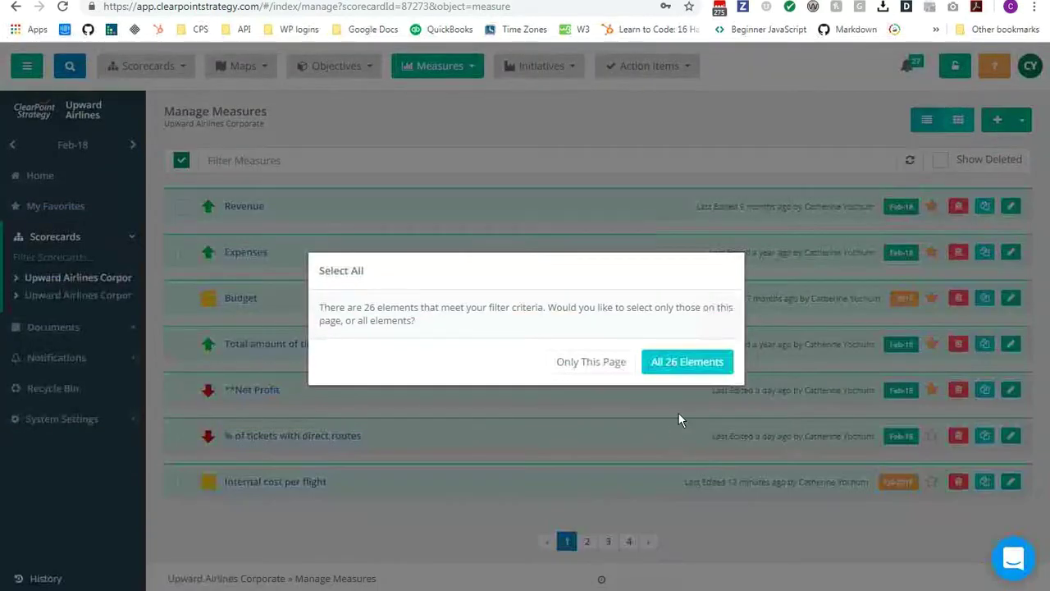
left_click(675, 369)
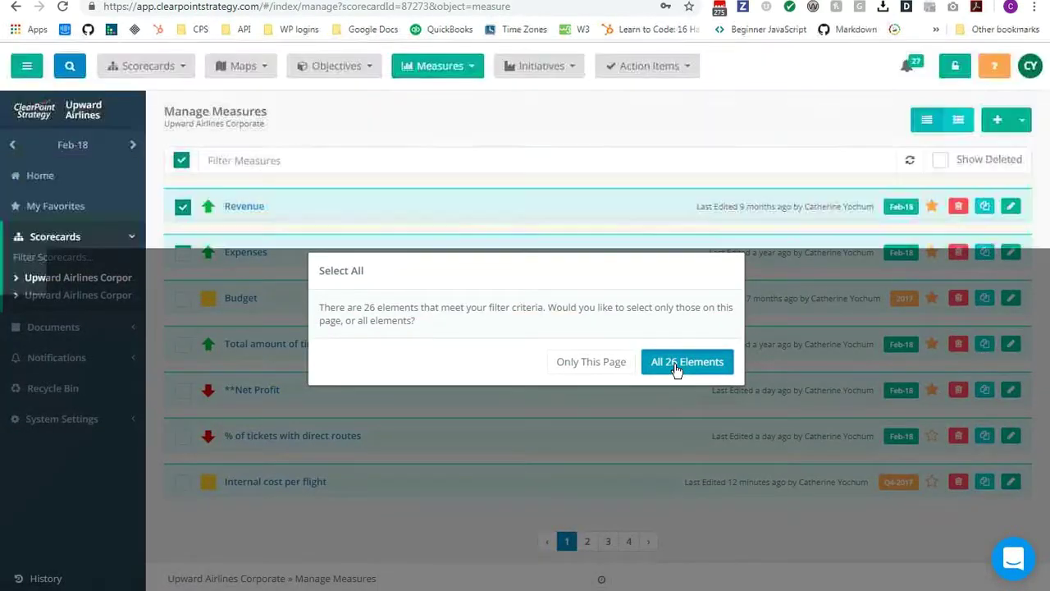
left_click(1023, 123)
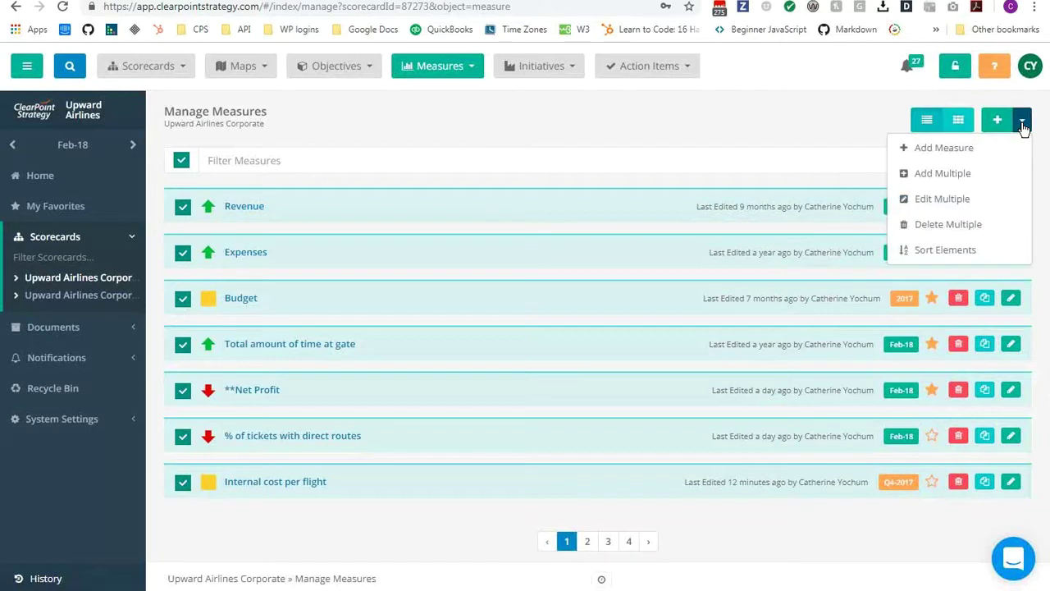
left_click(943, 199)
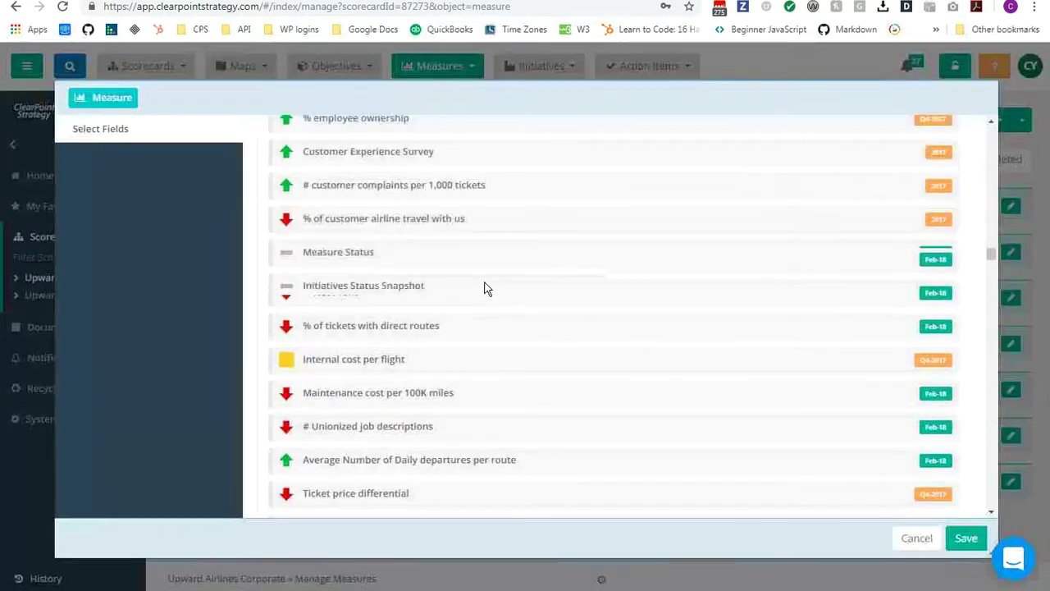
- Change the home scorecard of all selected measures to DC Office and save the bulk edit
scroll(484, 288, "down", 10)
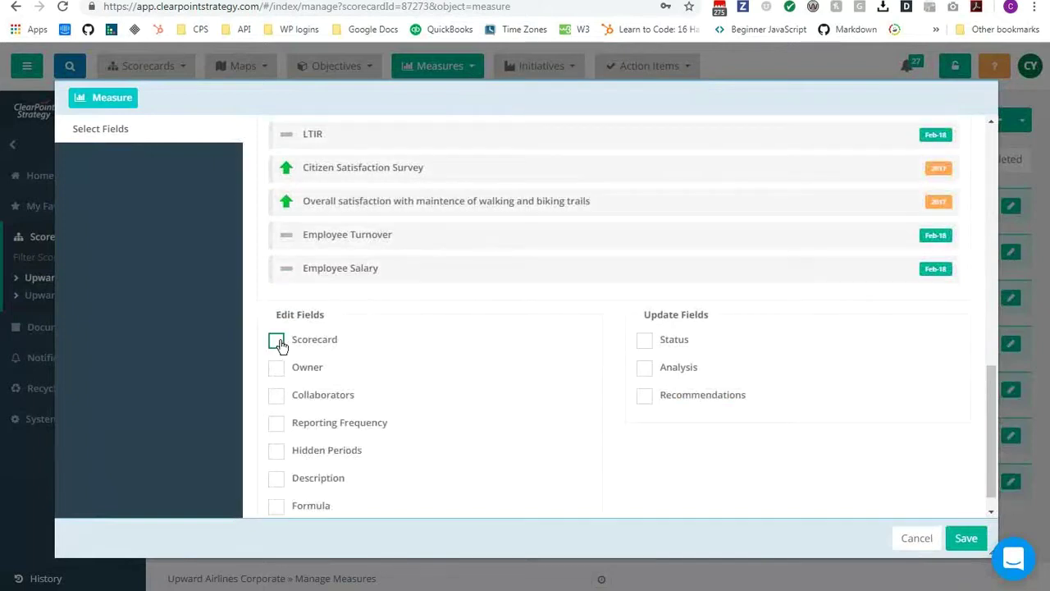
left_click(276, 340)
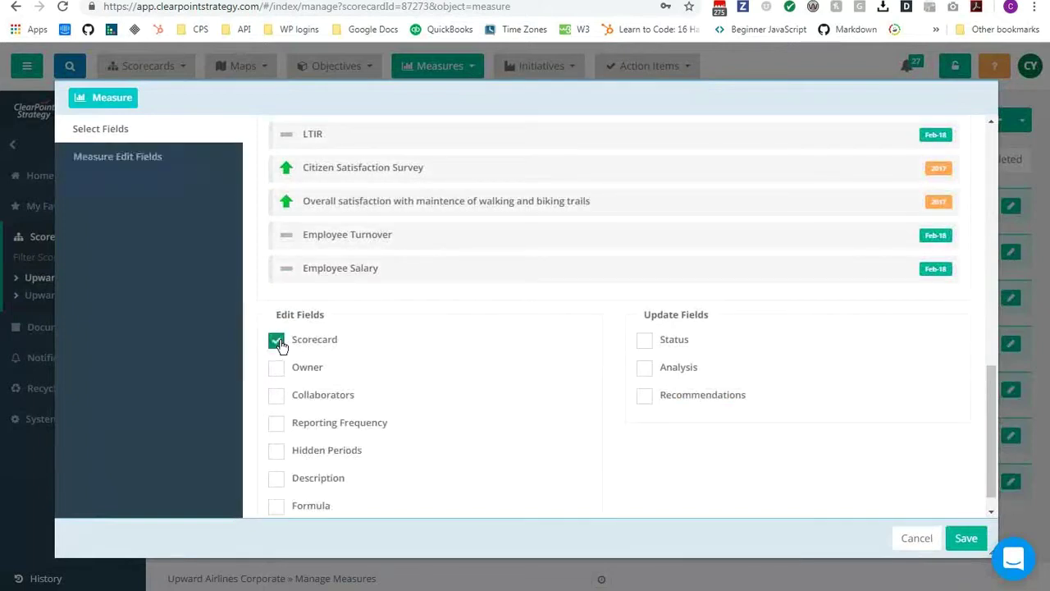
left_click(160, 159)
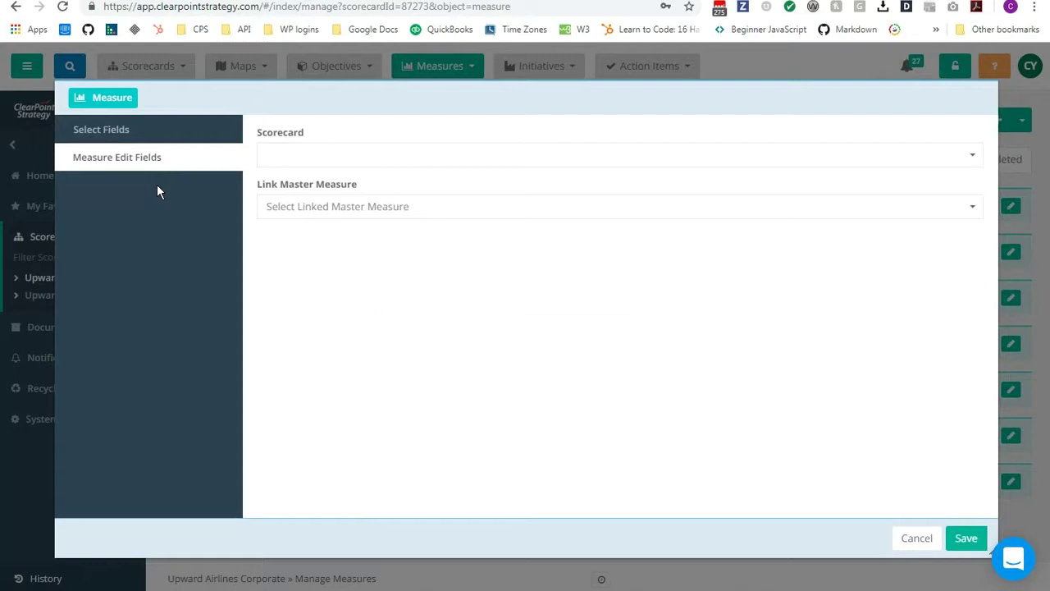
left_click(378, 167)
left_click(368, 163)
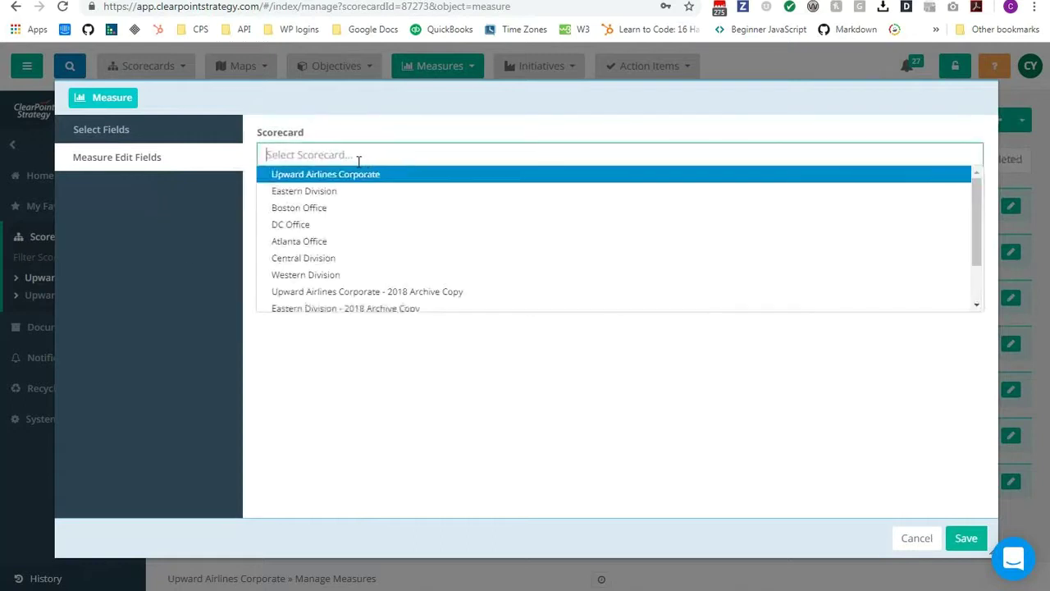
left_click(316, 224)
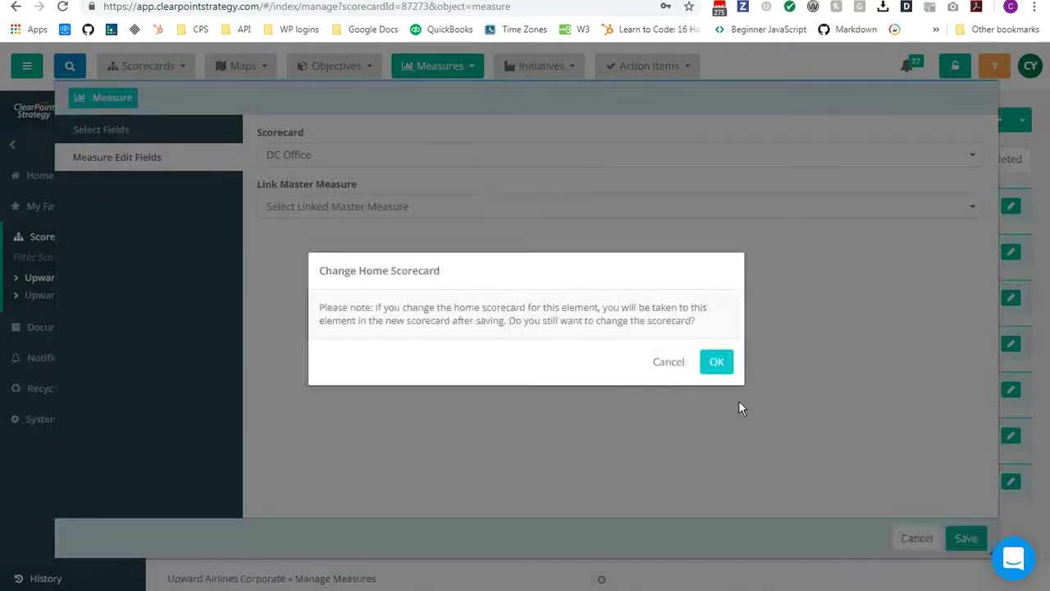
left_click(716, 365)
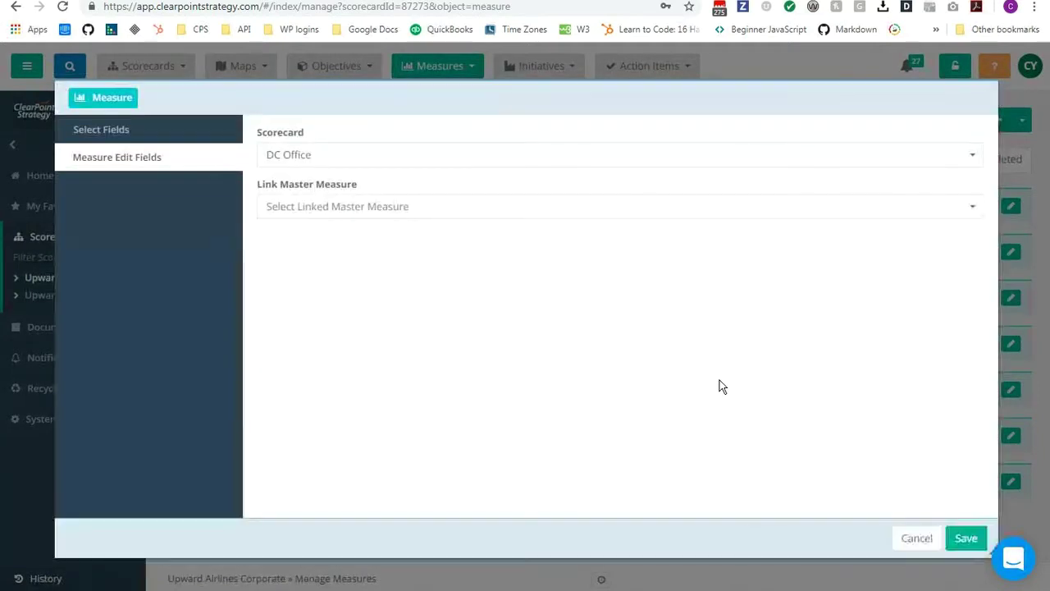
left_click(958, 539)
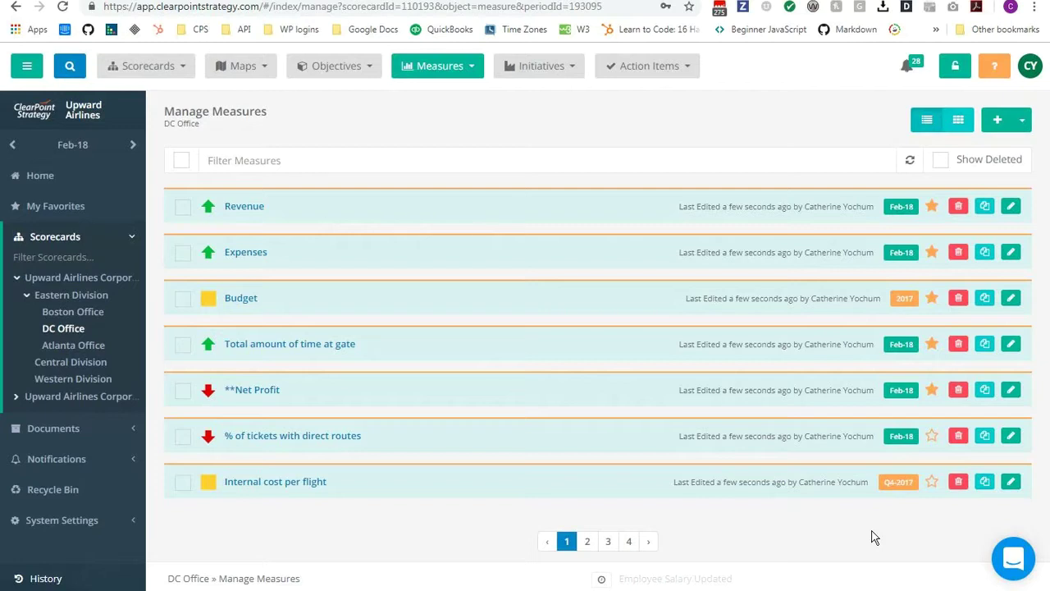
- Rename the Annual reporting frequency to "Annual - Last 5 Years (Finance Measures)"
left_click(94, 241)
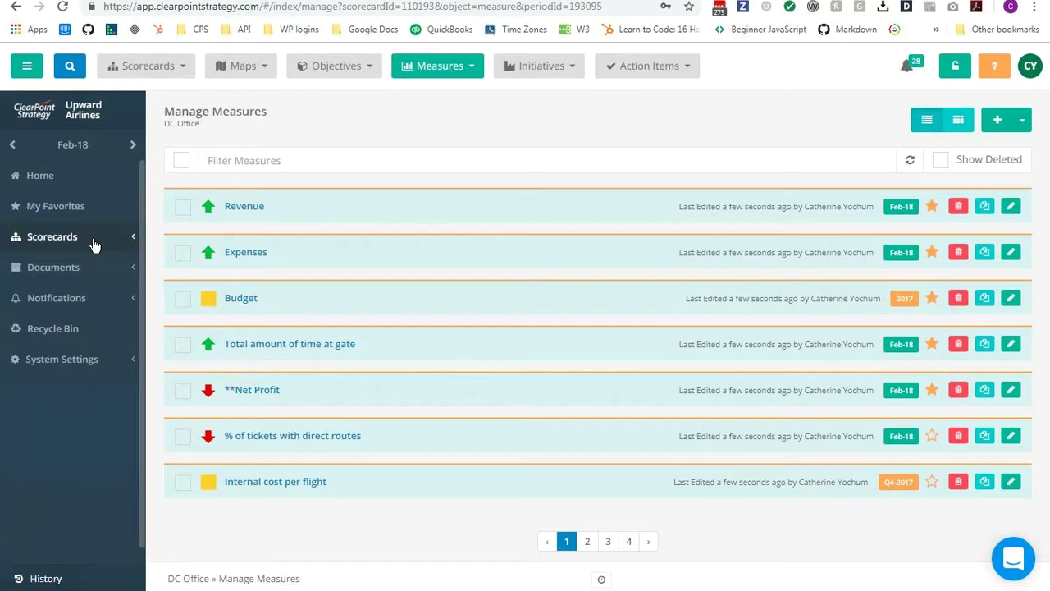
left_click(87, 362)
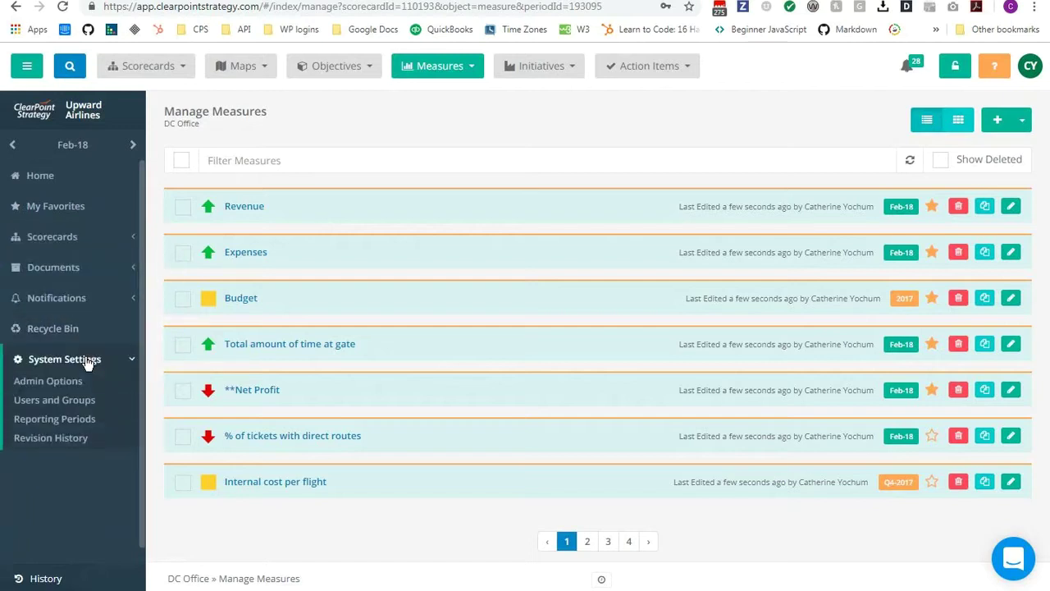
left_click(62, 422)
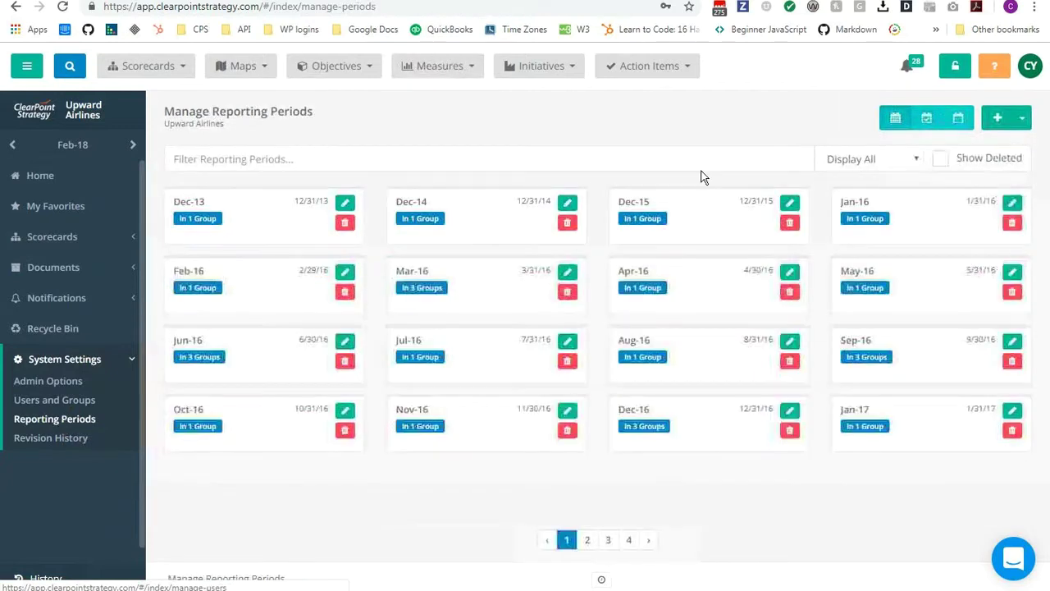
left_click(923, 129)
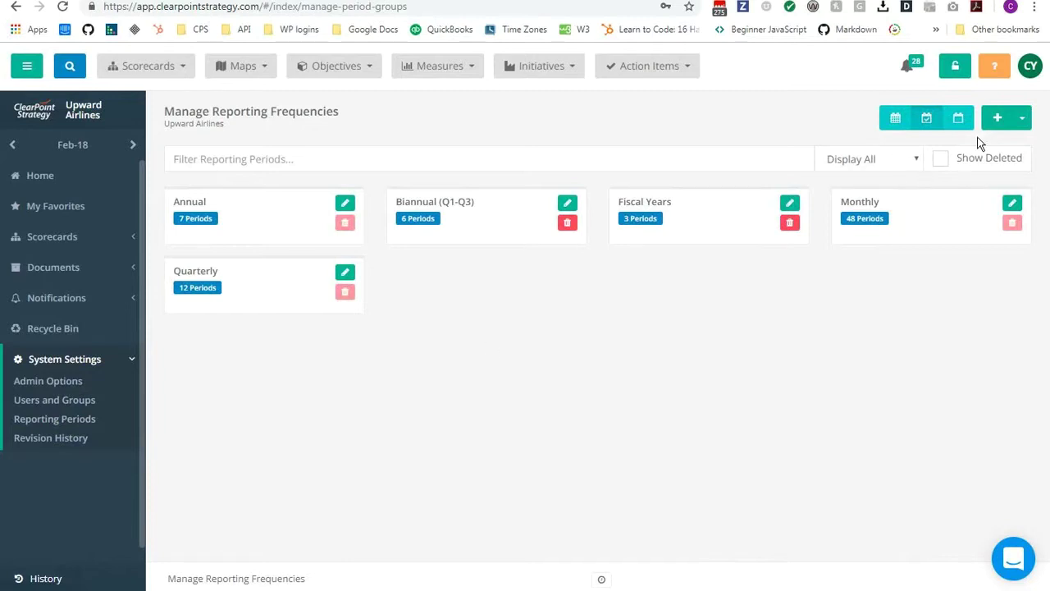
left_click(345, 206)
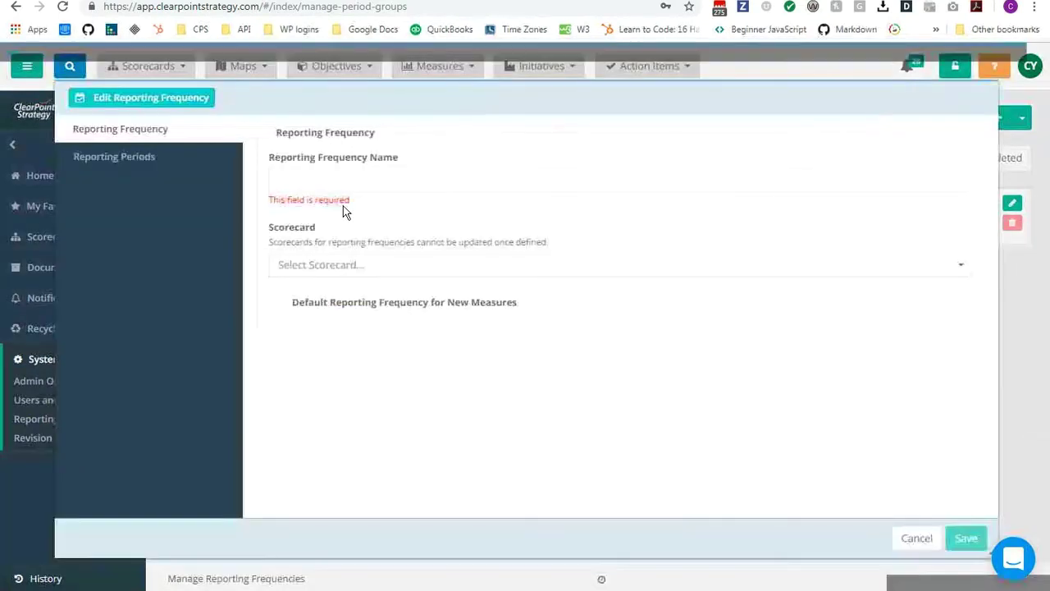
left_click(353, 178)
type("- Last ")
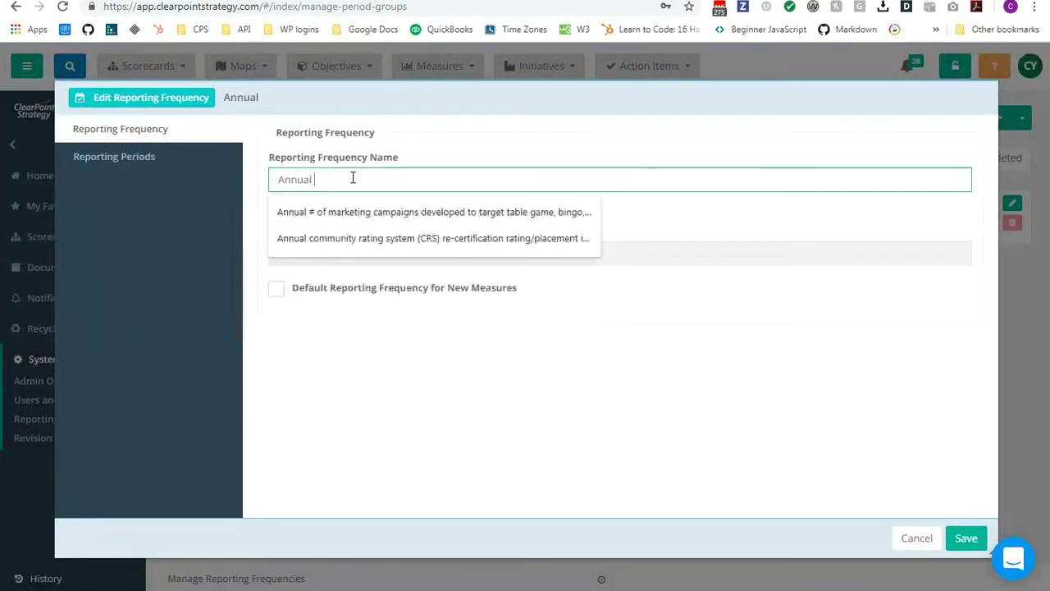
type("5 yea")
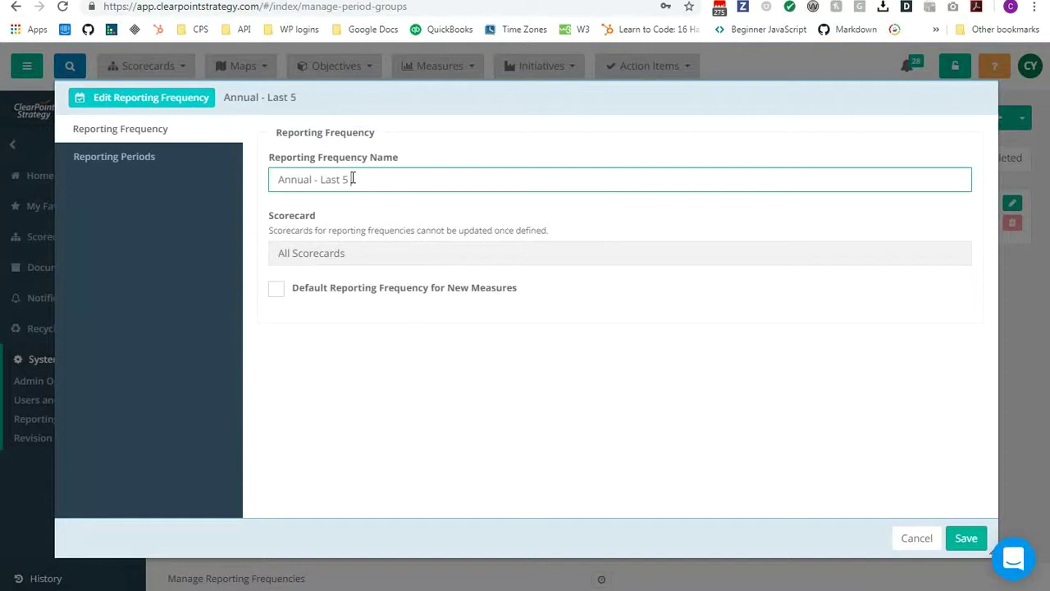
key("BackSpace")
key("BackSpace")
key("BackSpace")
key("BackSpace")
type("Years")
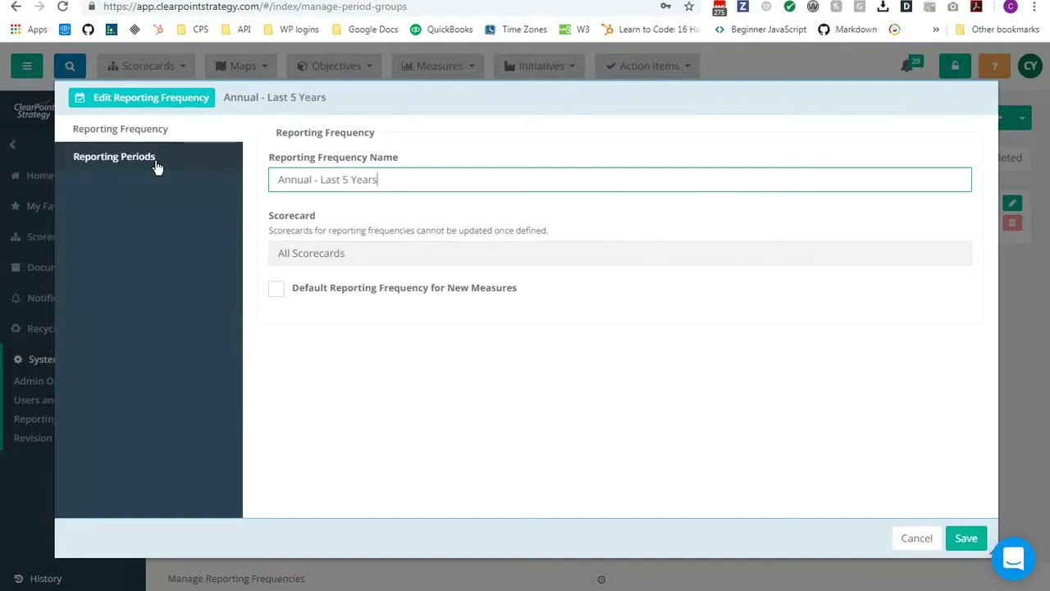
type(" (Finance Measures)")
- Remove Dec-13 from the five-year finance frequency's reporting periods, stop hiding Dec-14 and Dec-15 in the grid, and save
left_click(117, 156)
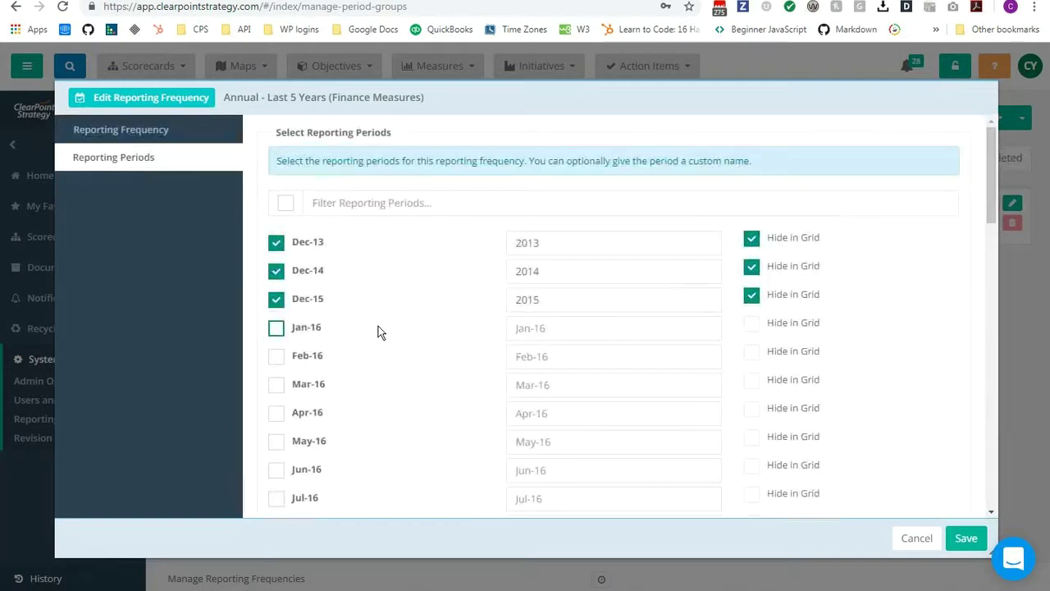
scroll(378, 329, "down", 5)
scroll(368, 204, "up", 5)
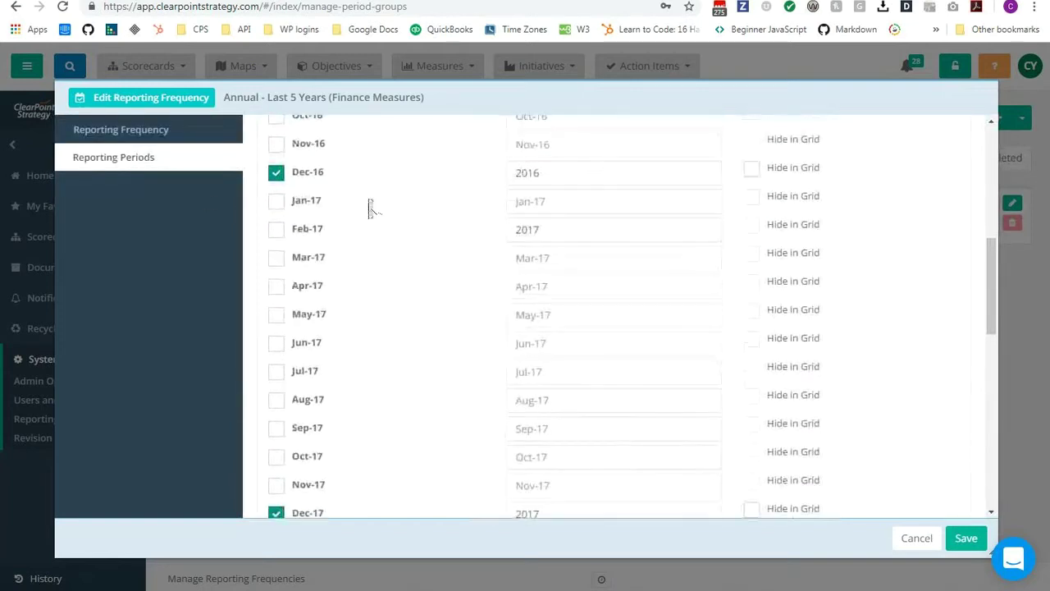
left_click(752, 223)
left_click(751, 193)
left_click(275, 171)
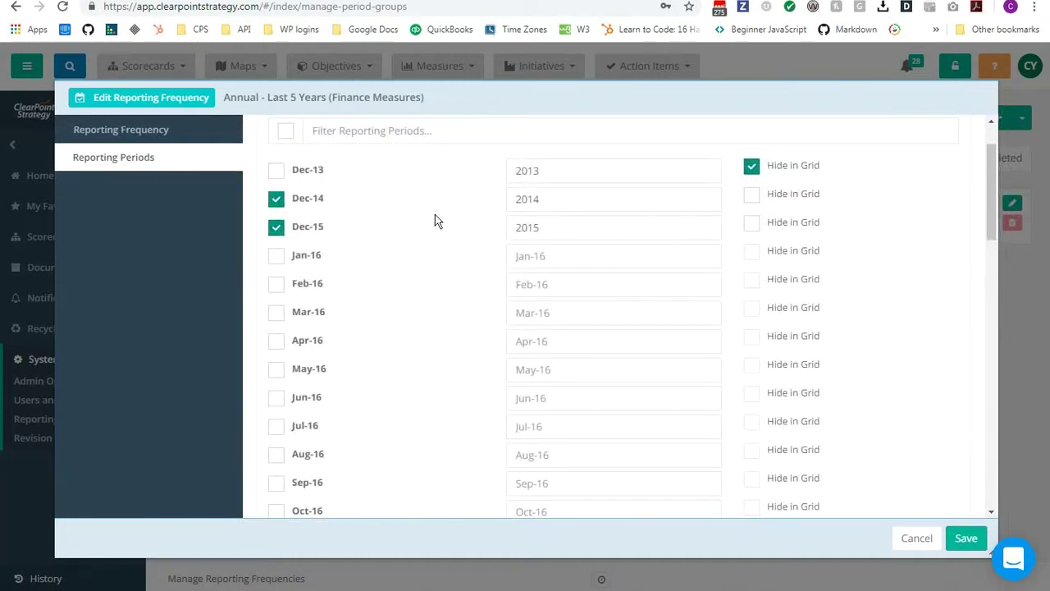
left_click(958, 538)
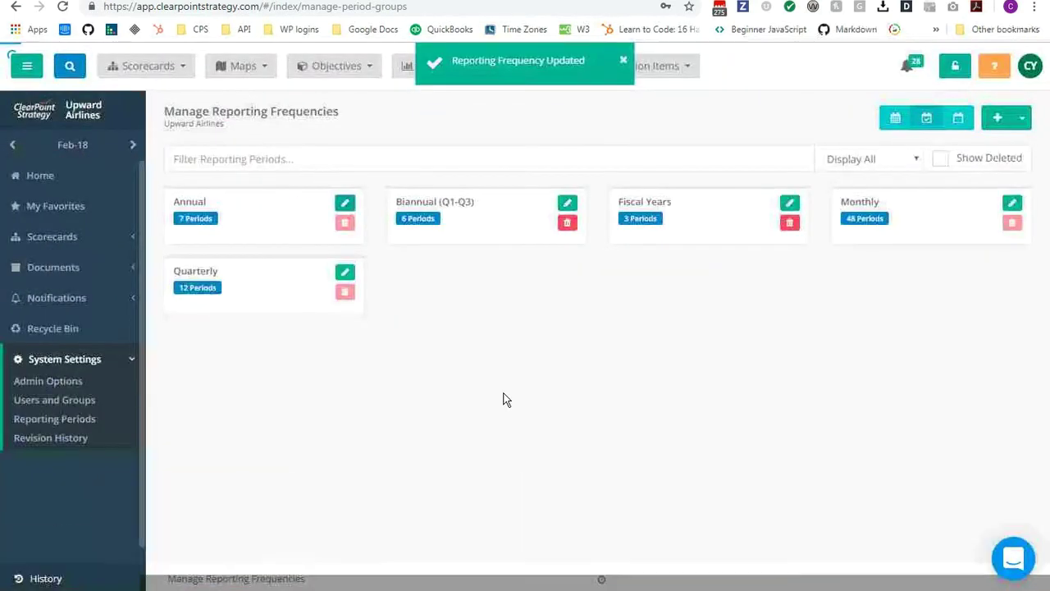
- Start a new reporting frequency named "Annual - Last 1 Year (Strategy Measures)"
left_click(999, 119)
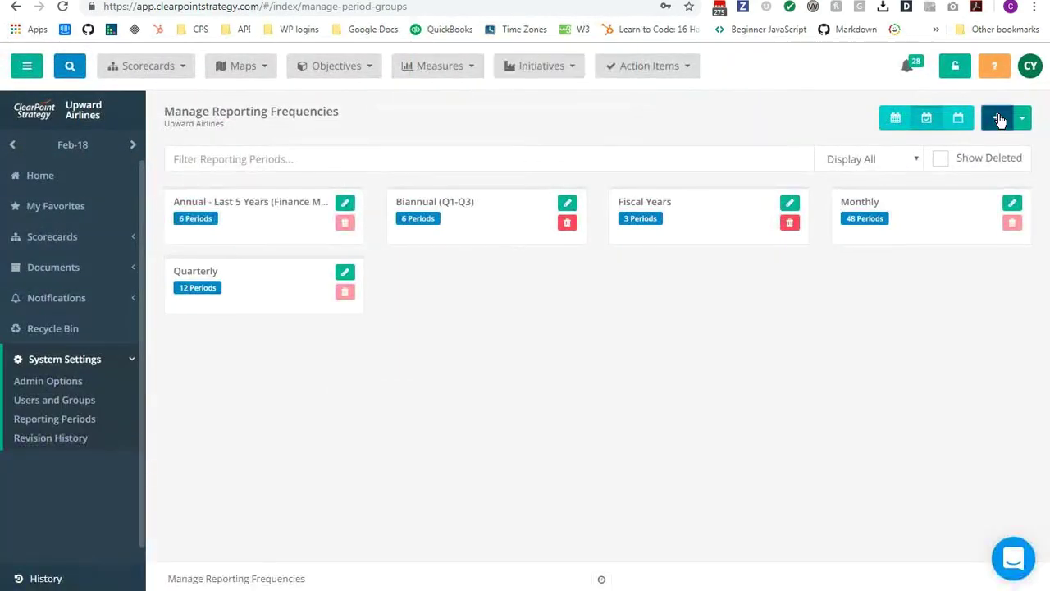
left_click(297, 187)
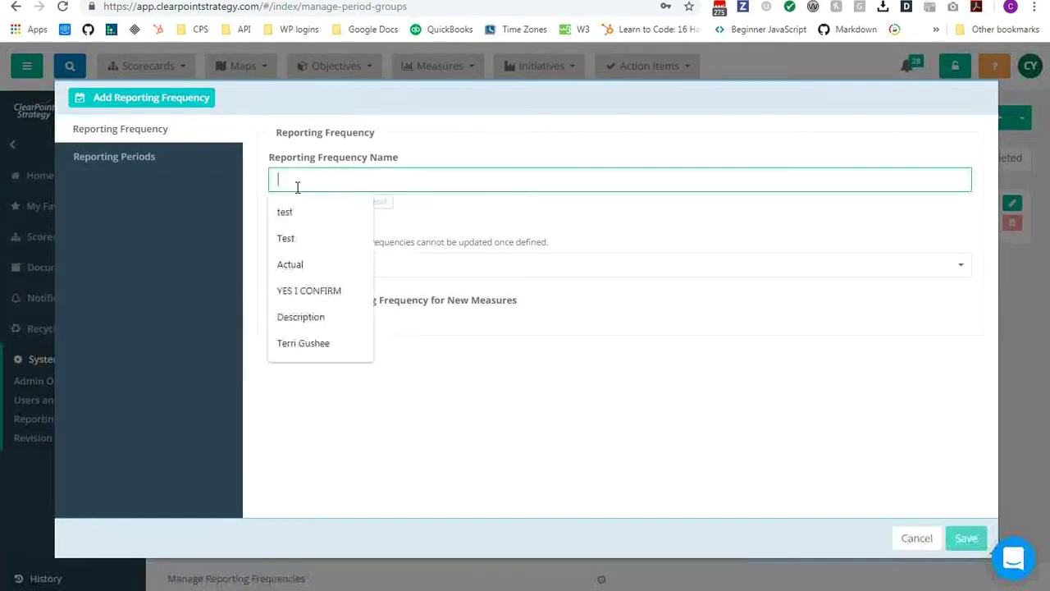
type("Annual - ")
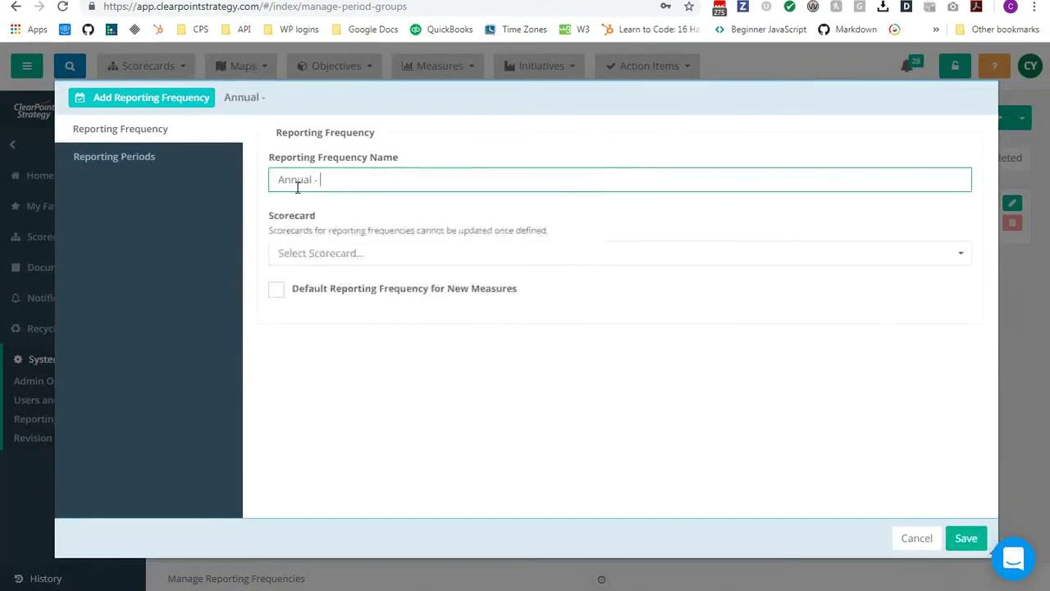
type("Last 1 Year (Strategy Measures)")
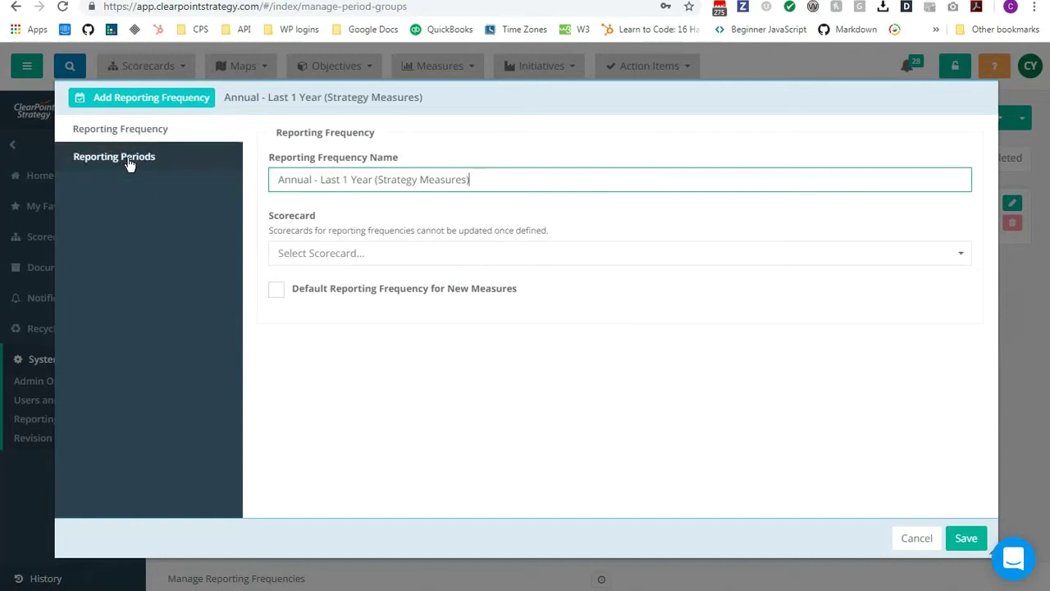
- Include only Dec-19 in the new frequency's reporting periods, give it the custom name 2019, and save the frequency
left_click(128, 164)
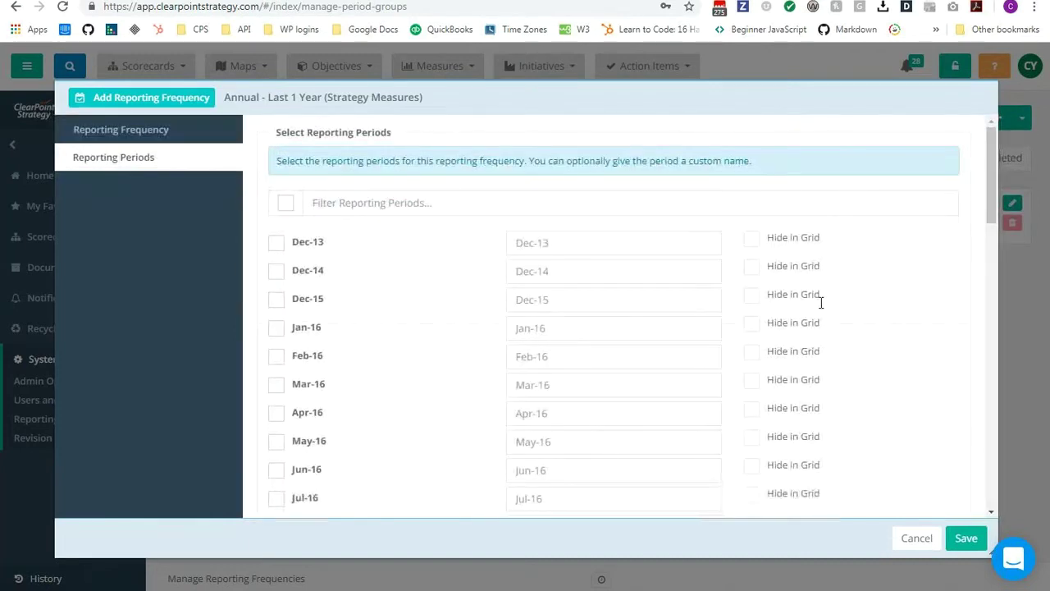
left_click_drag(991, 215, 980, 516)
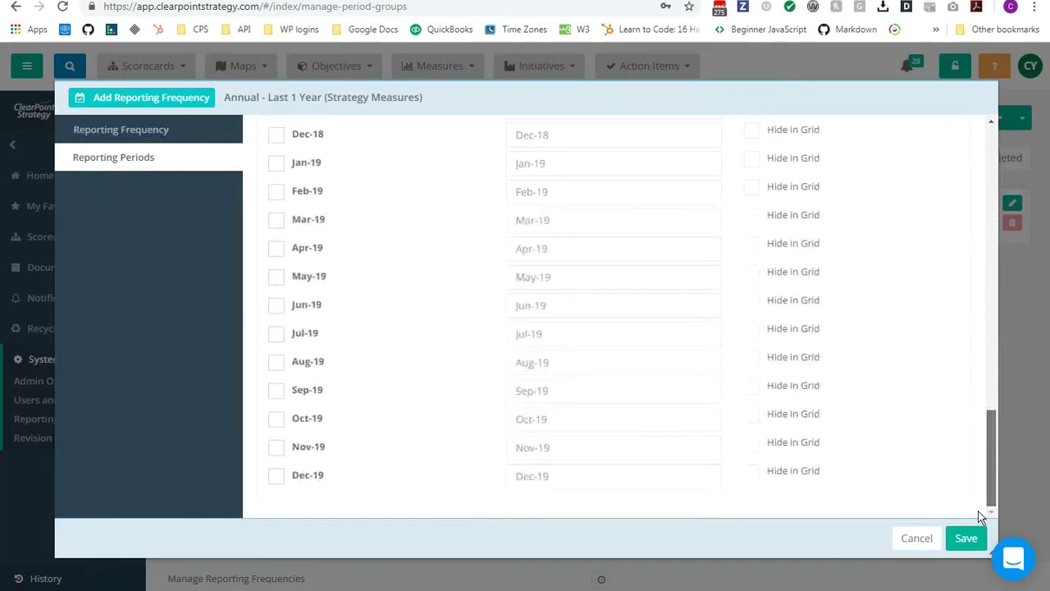
left_click(277, 476)
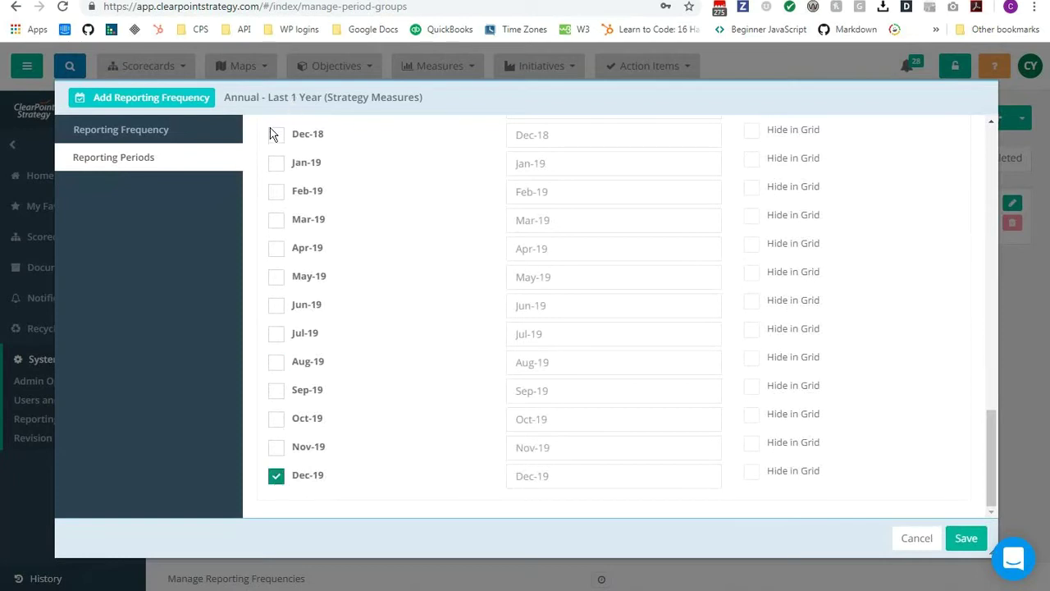
left_click(534, 475)
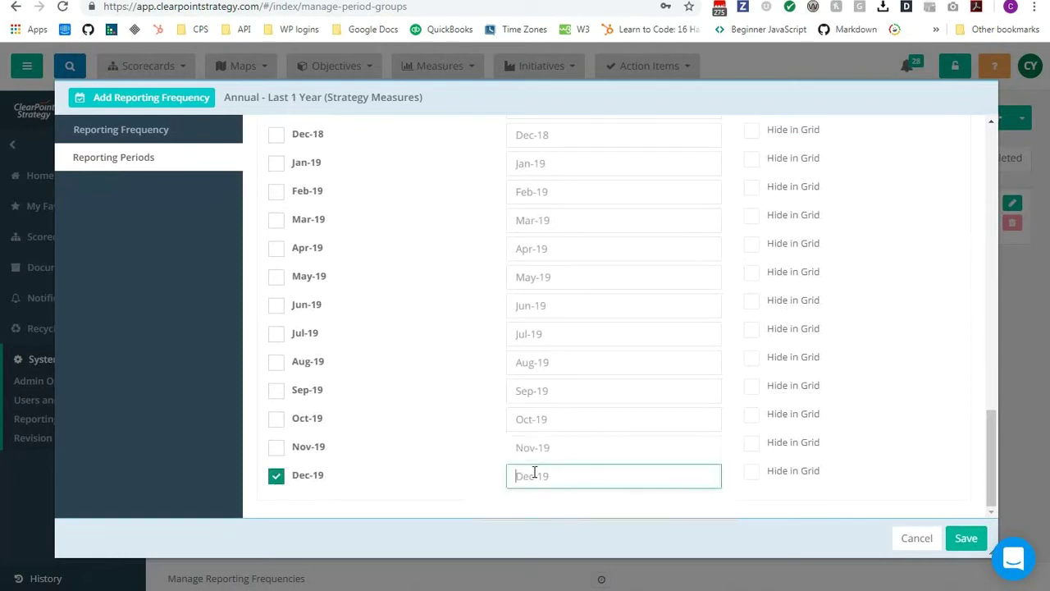
type("2019")
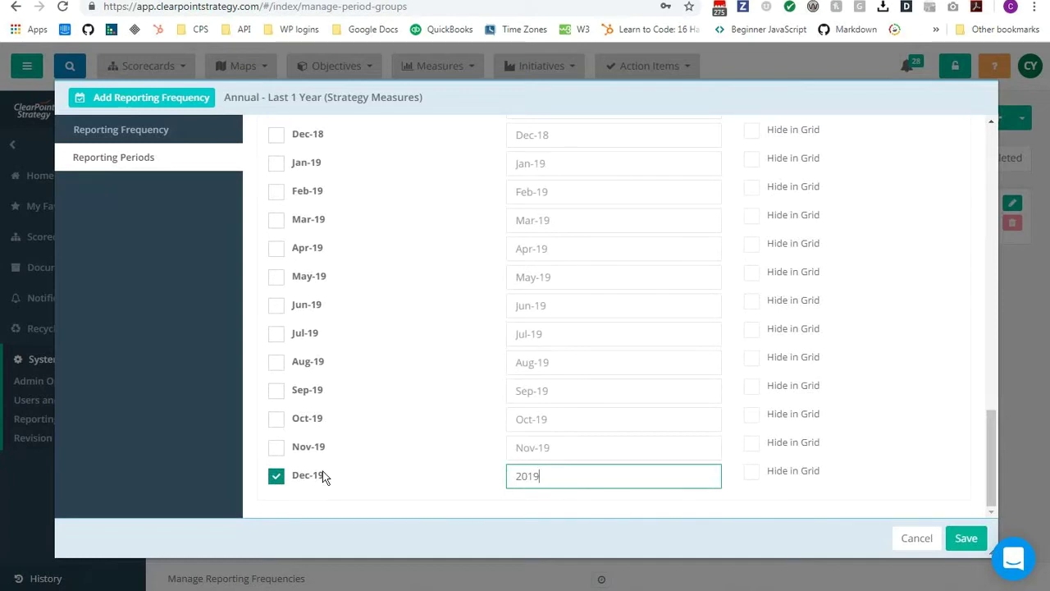
left_click(968, 538)
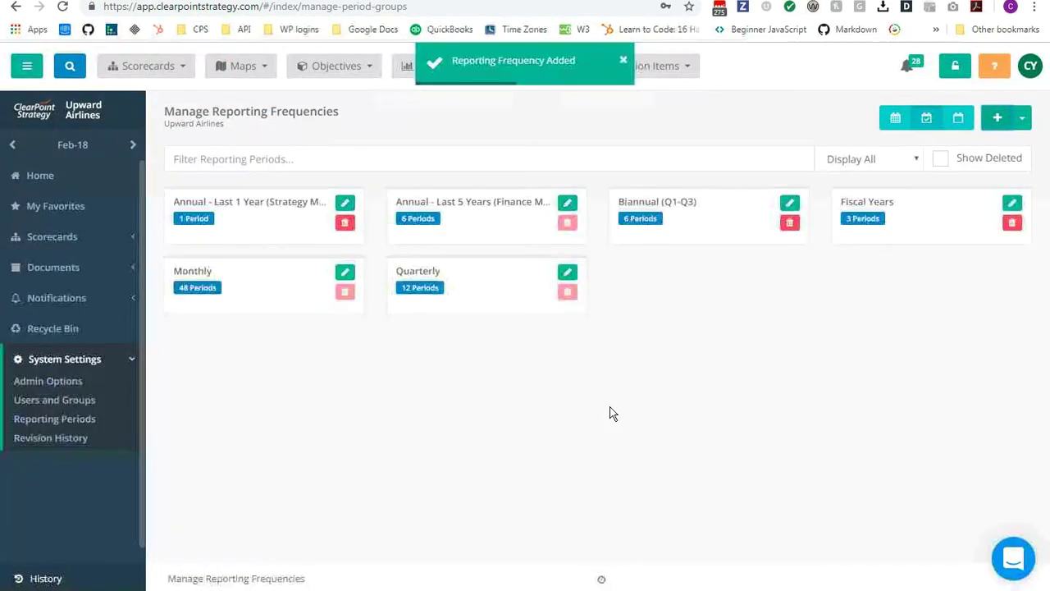